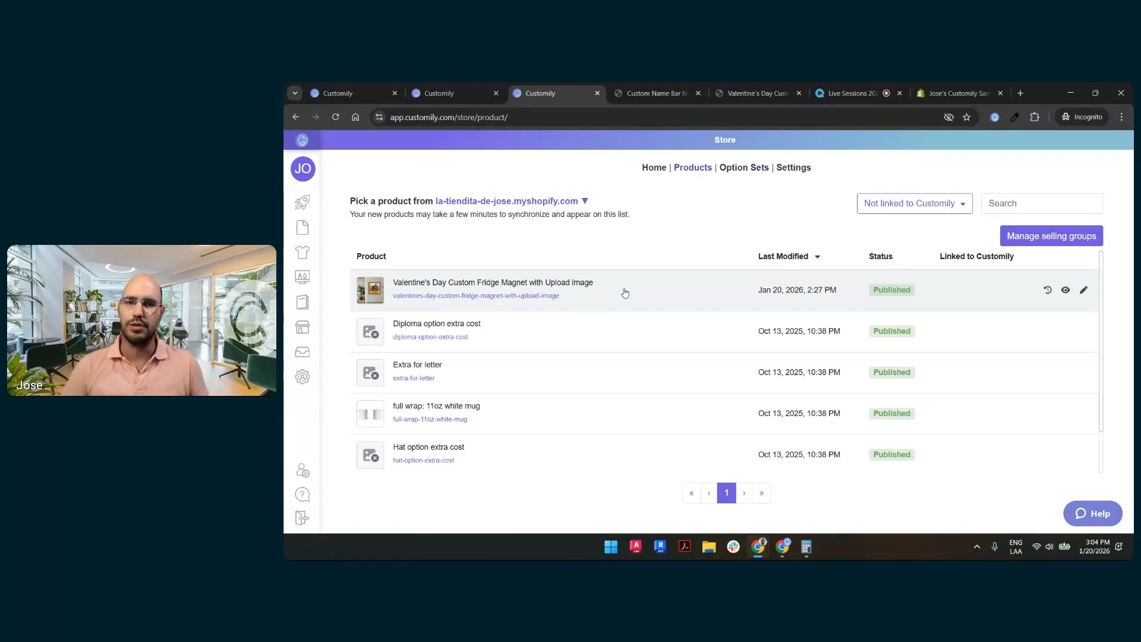
- Open the "Valentine's Day Custom Fridge Magnet with Upload image" product and start designing a new template for it
left_click(624, 292)
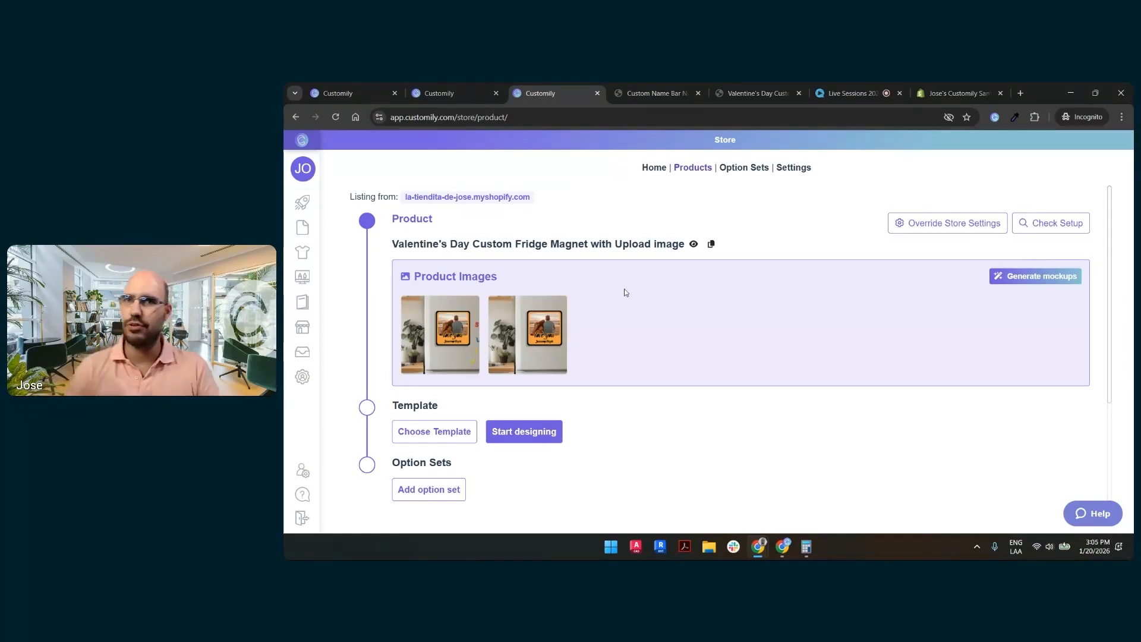
scroll(624, 292, "down", 2)
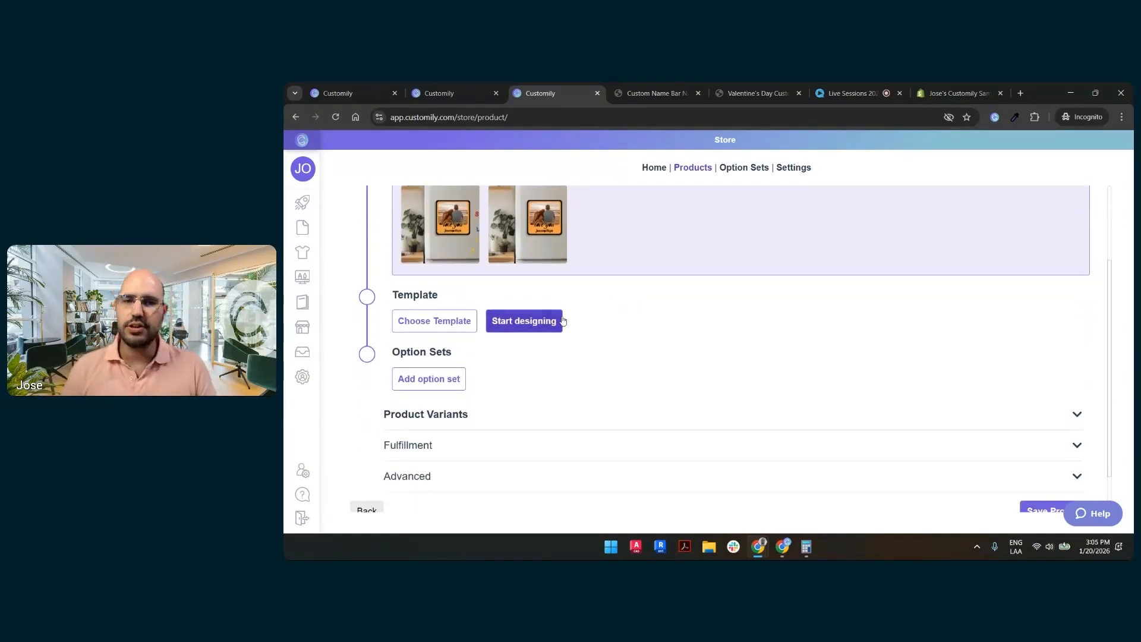
left_click(558, 321)
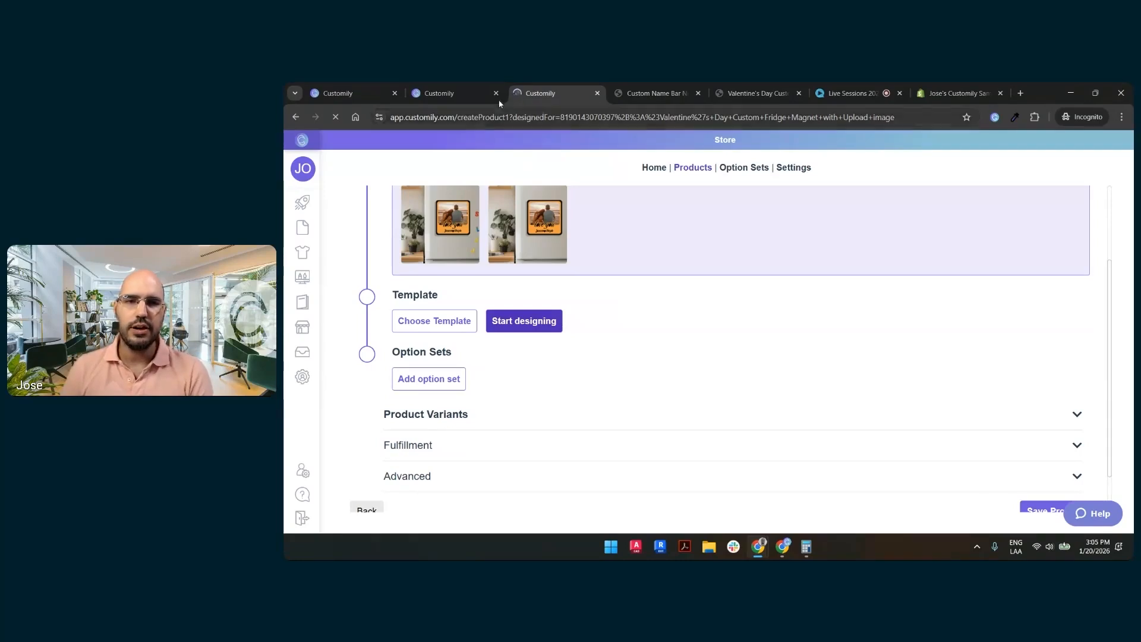
mouse_move(466, 85)
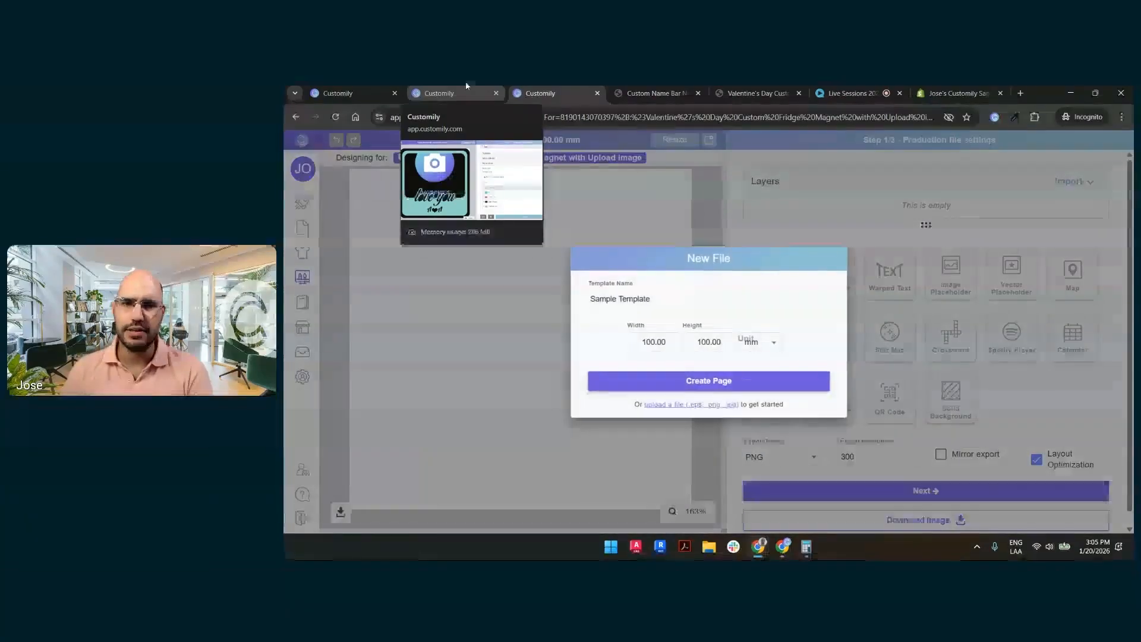
left_click(466, 84)
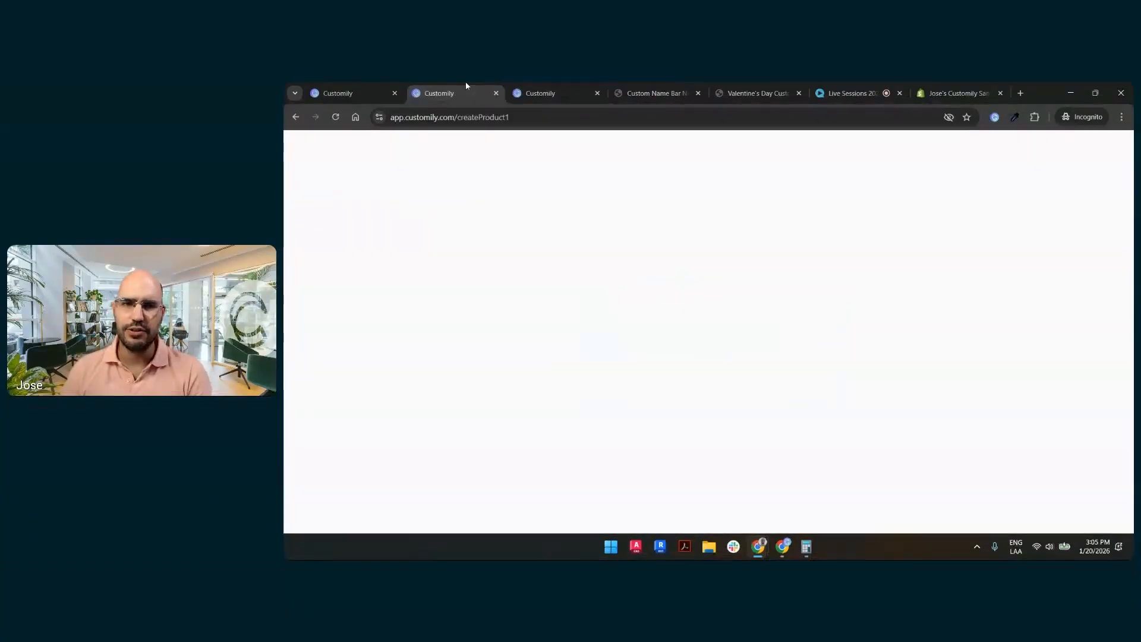
left_click(558, 89)
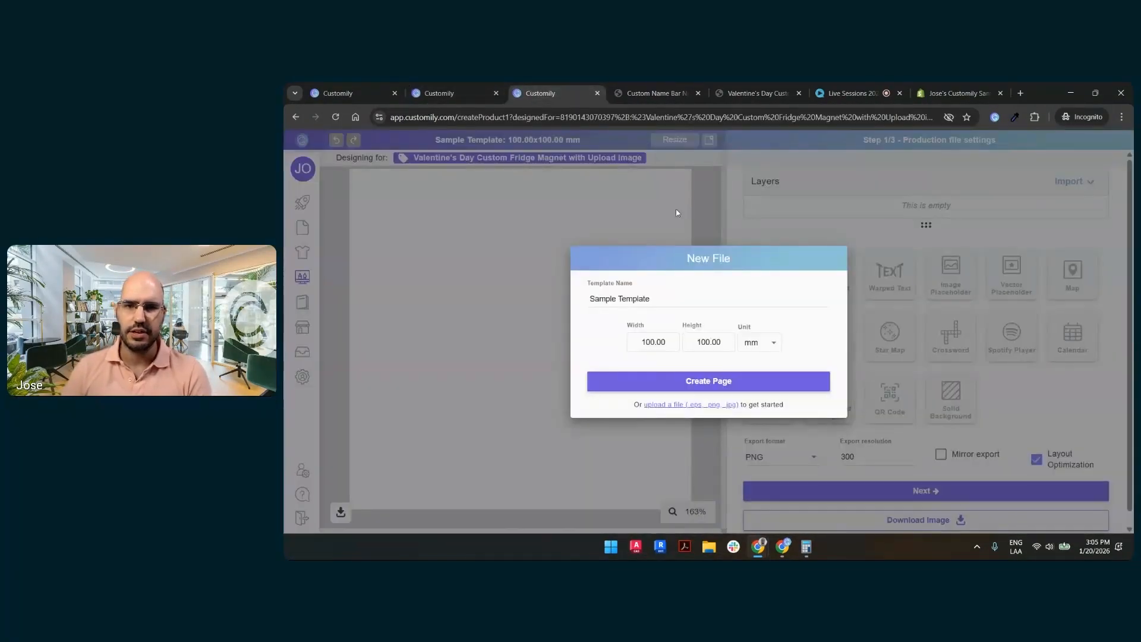
- Create a new template page named "LS - Fridge Magnet" with a width and height of 150 mm
triple_click(637, 299)
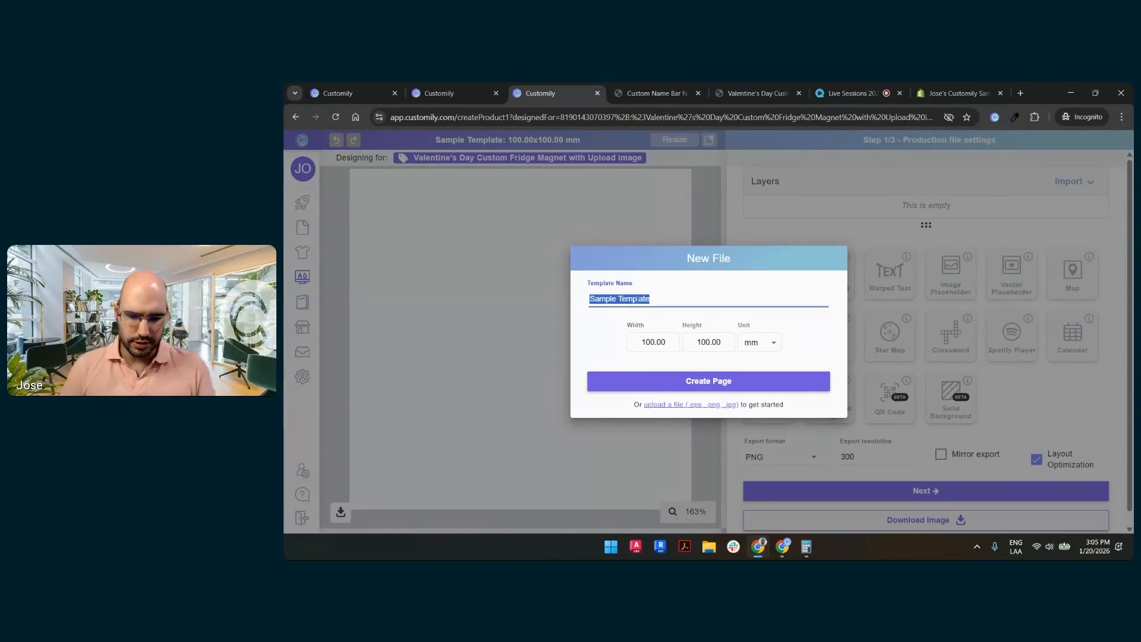
type("LS - Fridge Magnet")
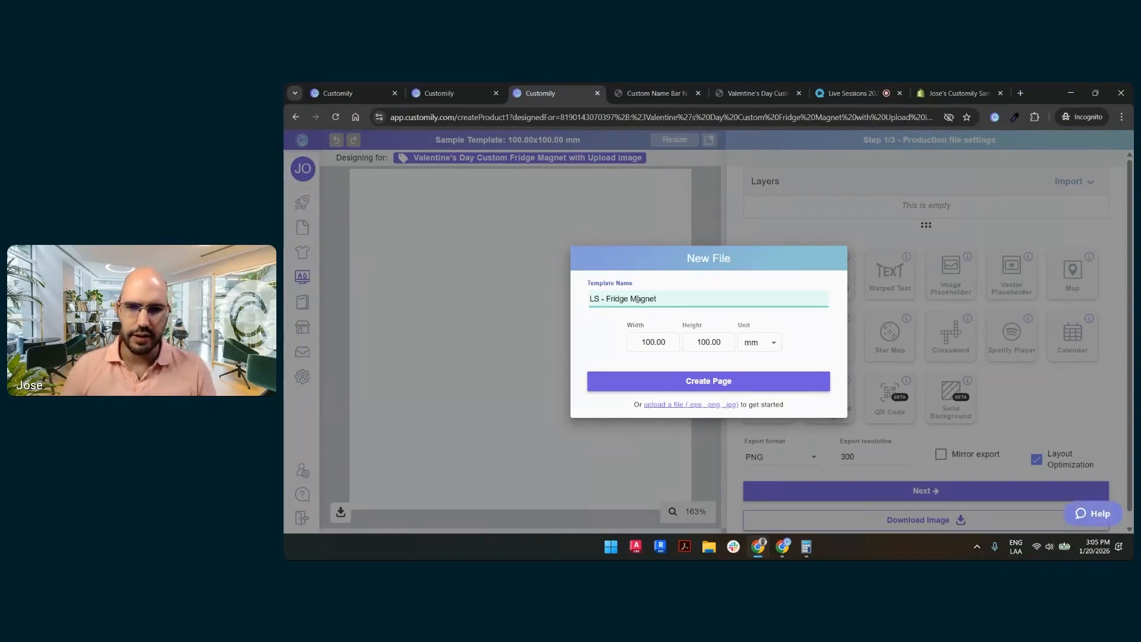
left_click(647, 342)
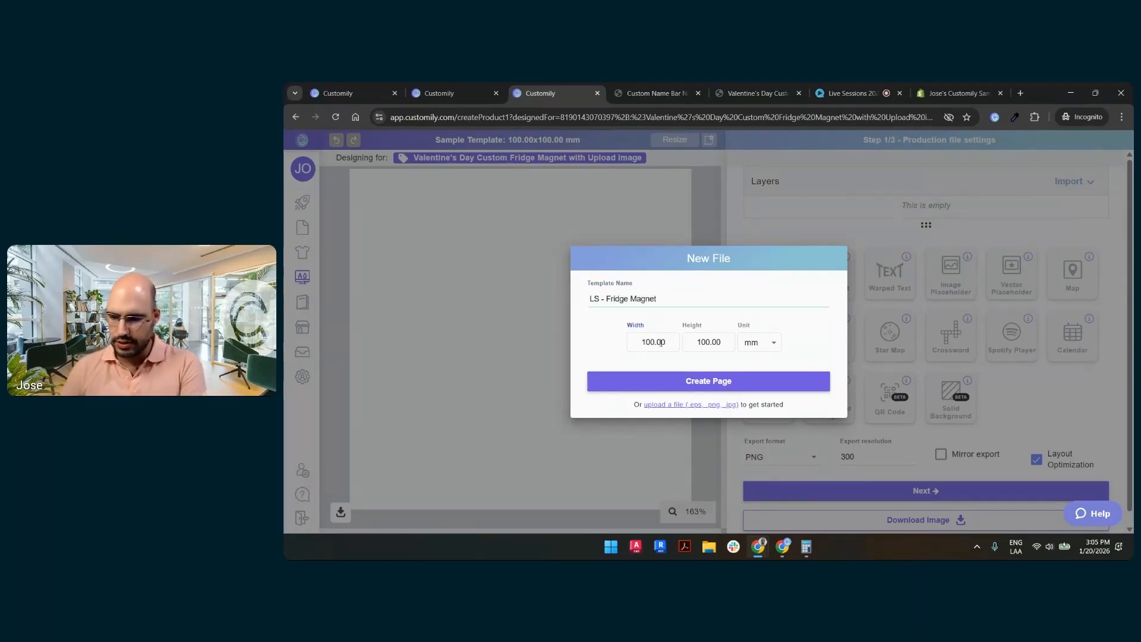
left_click(708, 342)
key("BackSpace")
type("5")
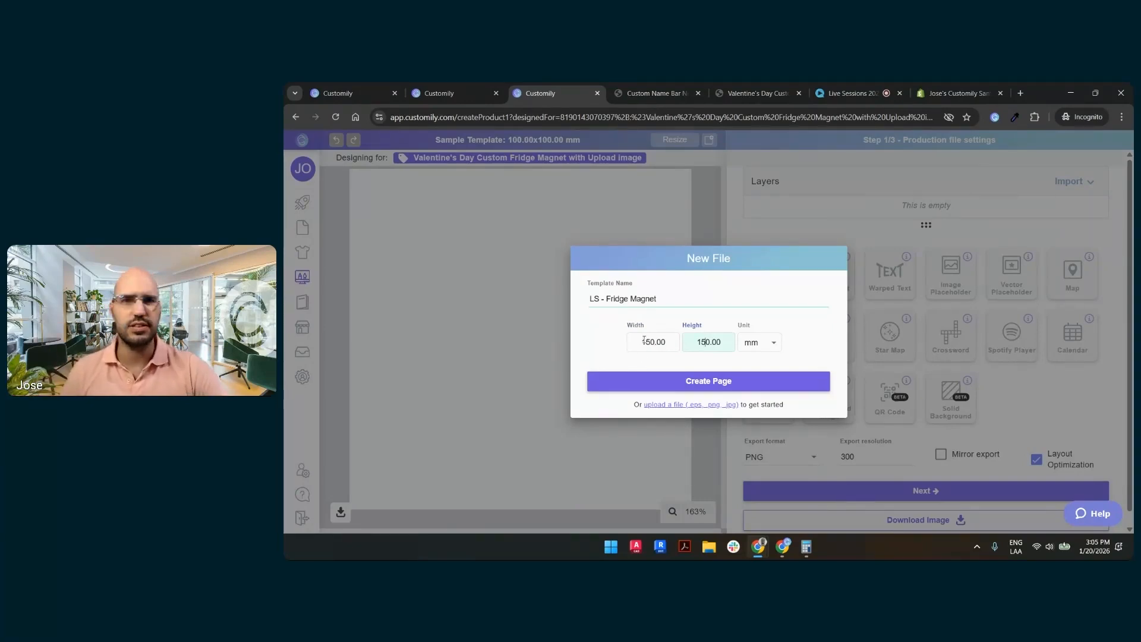
left_click(725, 381)
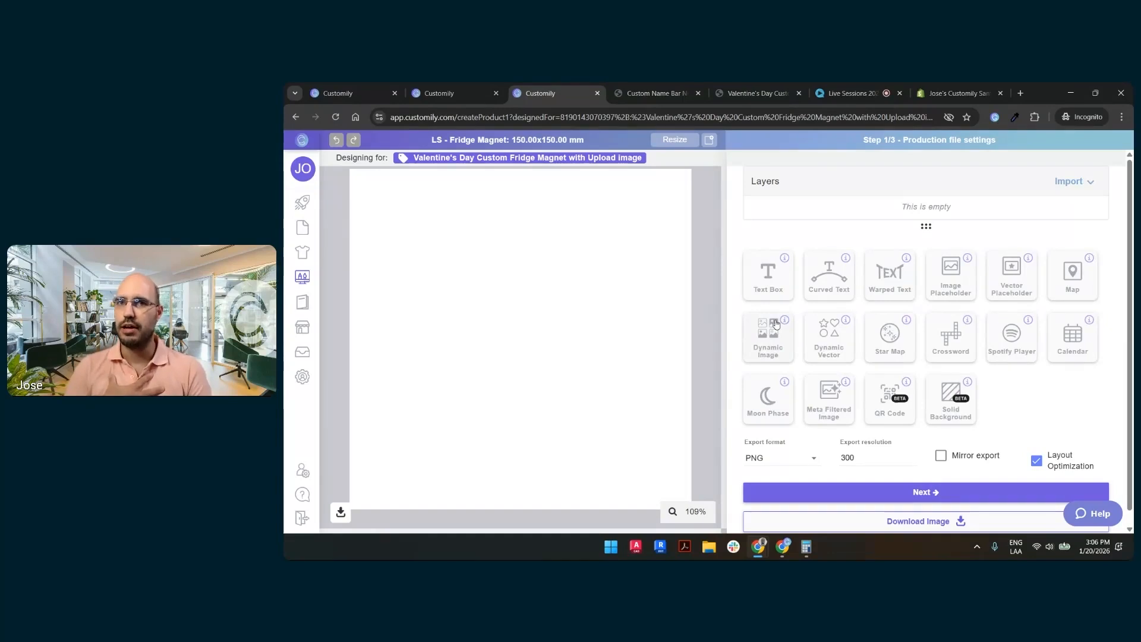
- Add a Dynamic Vector element stretched over the full canvas and upload Black background.eps as its vector option
left_click(830, 334)
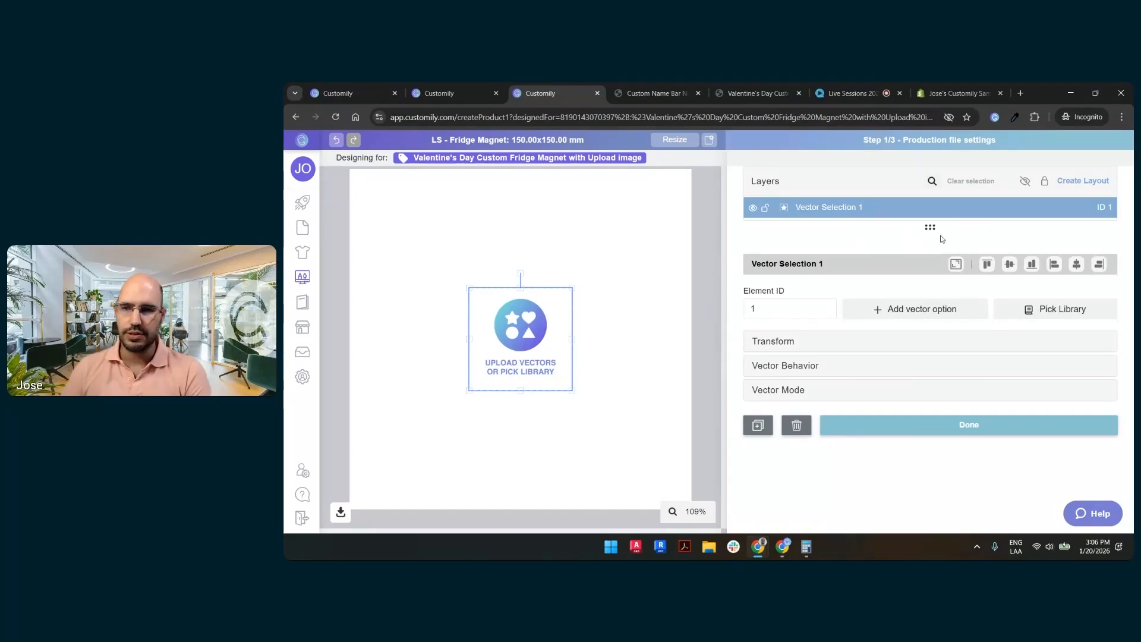
left_click(955, 263)
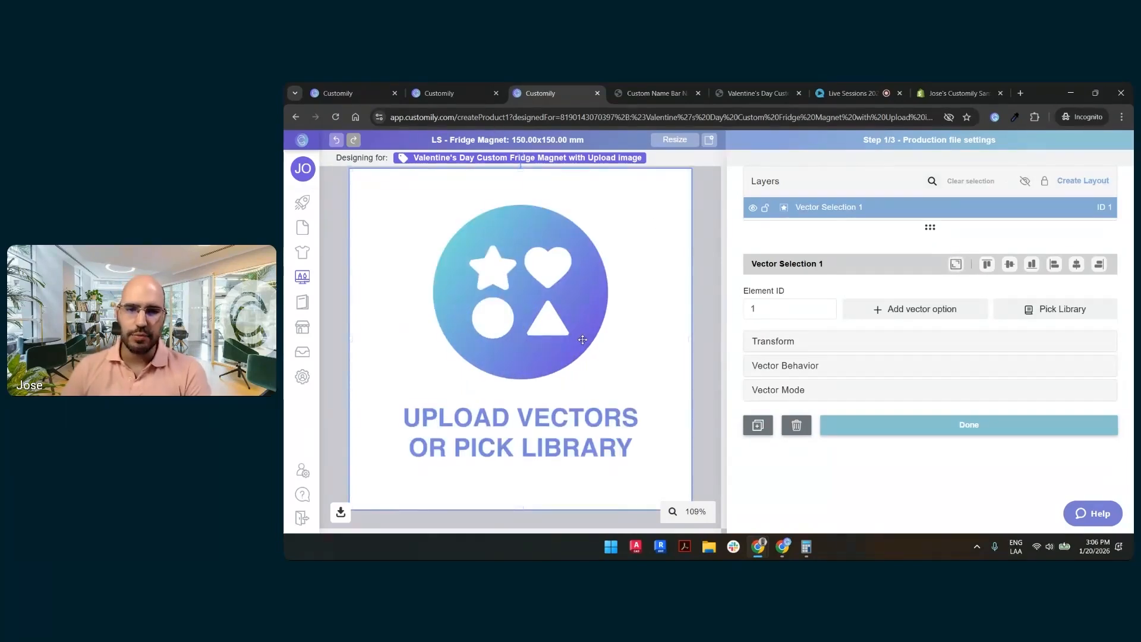
left_click(938, 310)
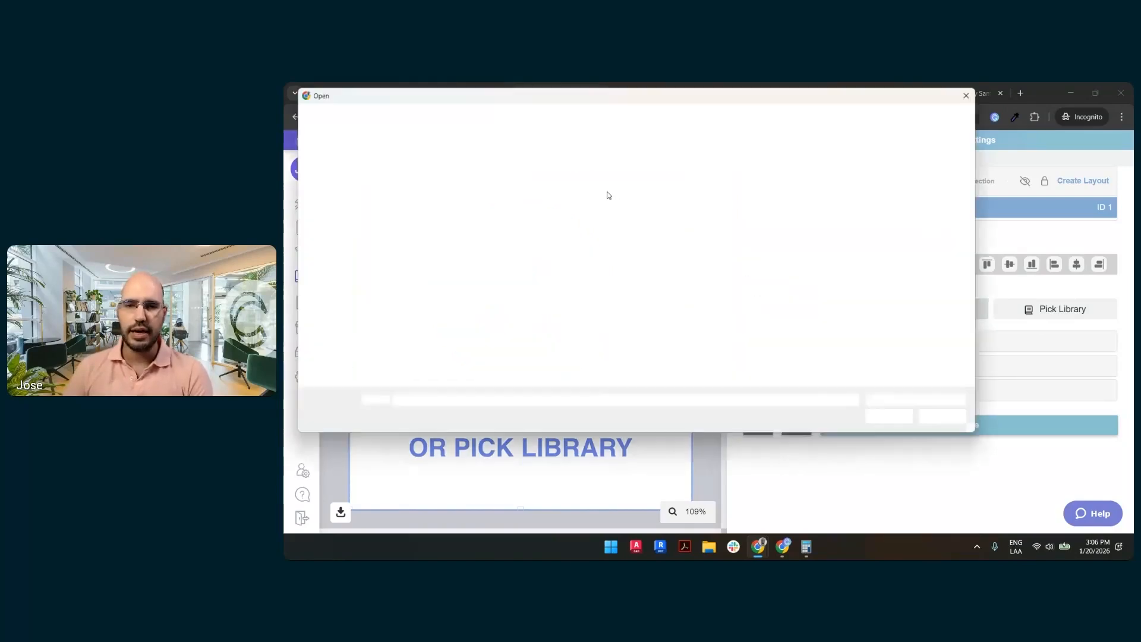
double_click(404, 183)
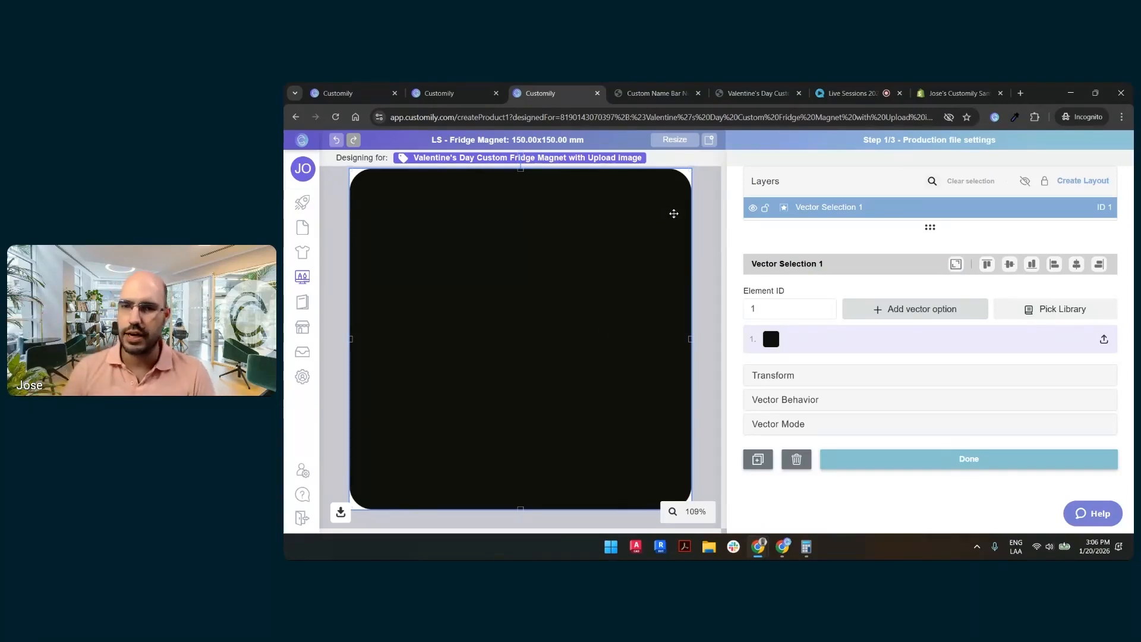
left_click(707, 205)
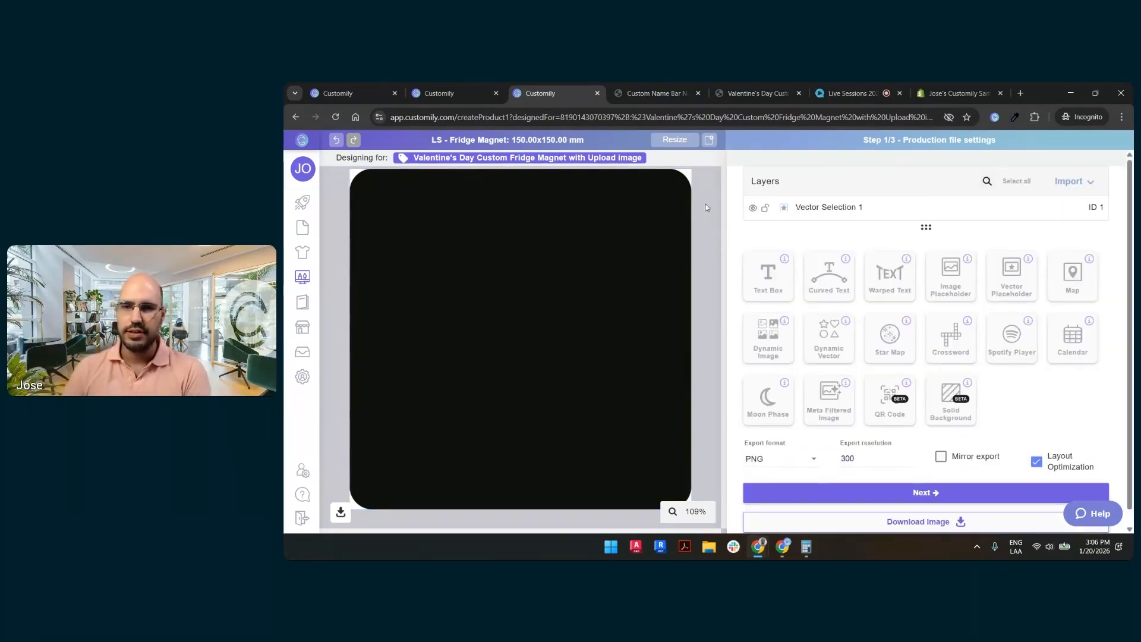
- Rename the black background's vector layer to "Black base"
double_click(868, 208)
type("Black ")
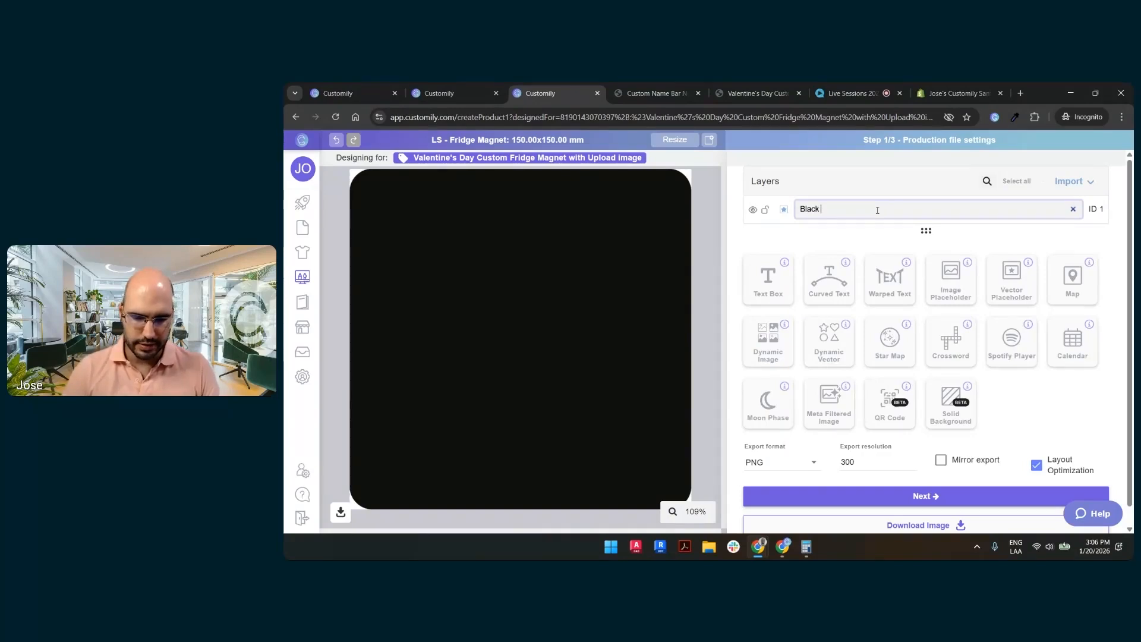
type("b")
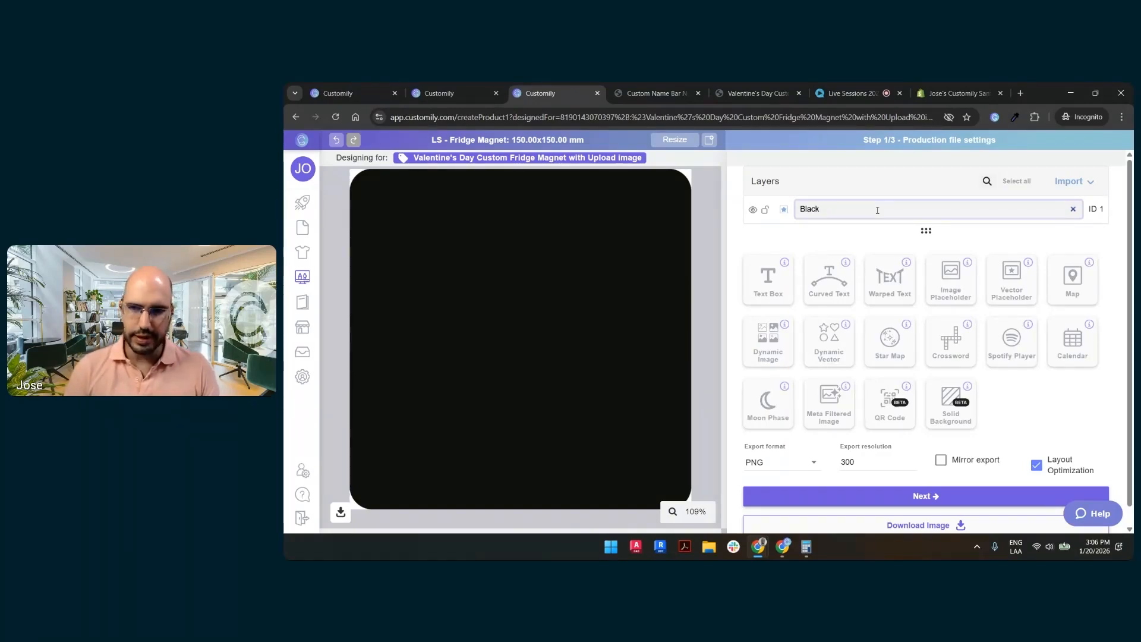
type("base")
key("Return")
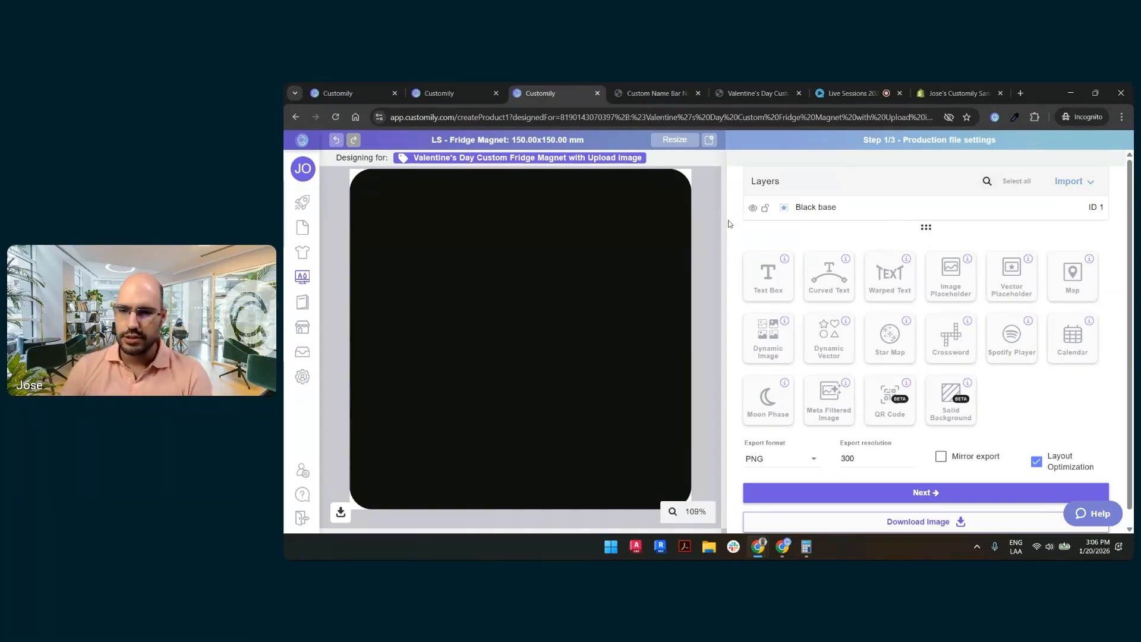
- Add a second Dynamic Vector element filling the canvas and upload Color detail.eps as its vector option
left_click(831, 343)
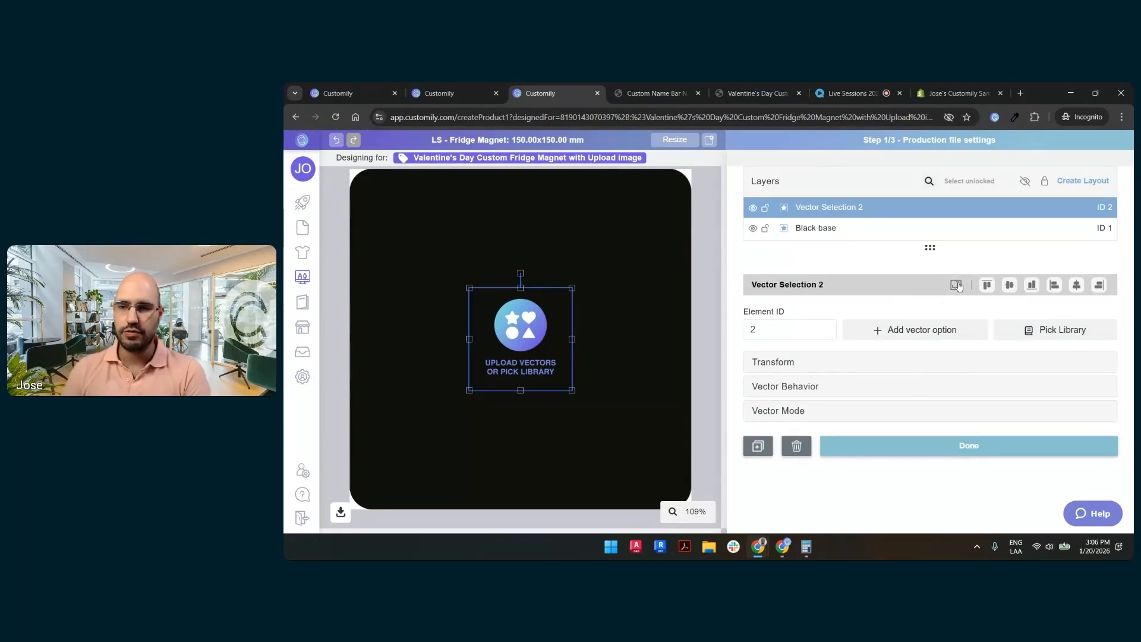
left_click(956, 286)
left_click(918, 334)
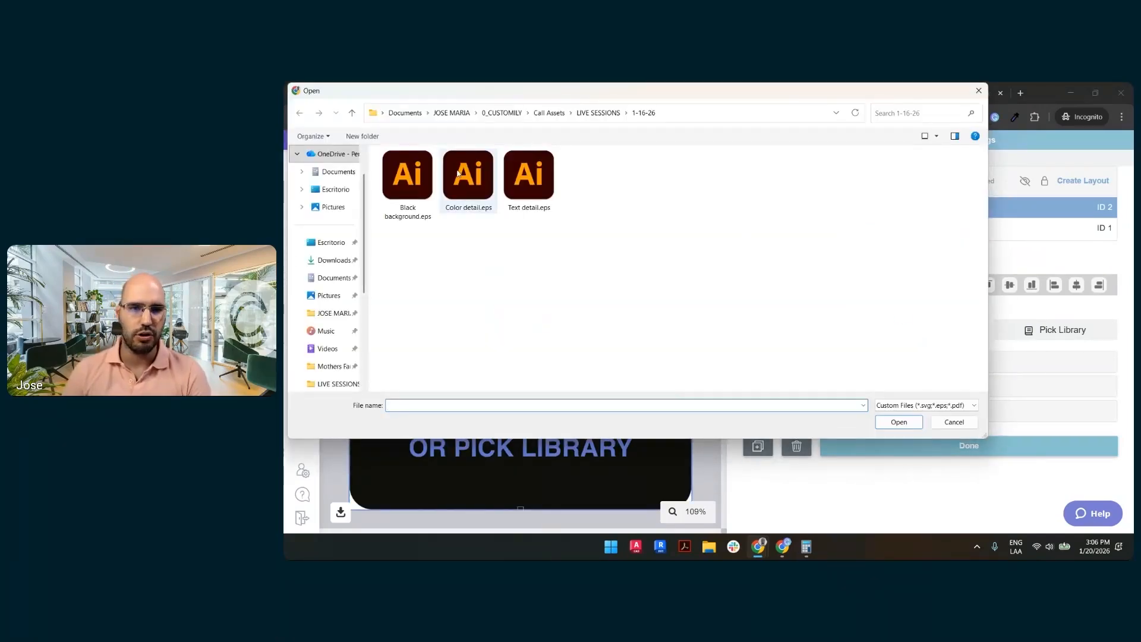
double_click(462, 179)
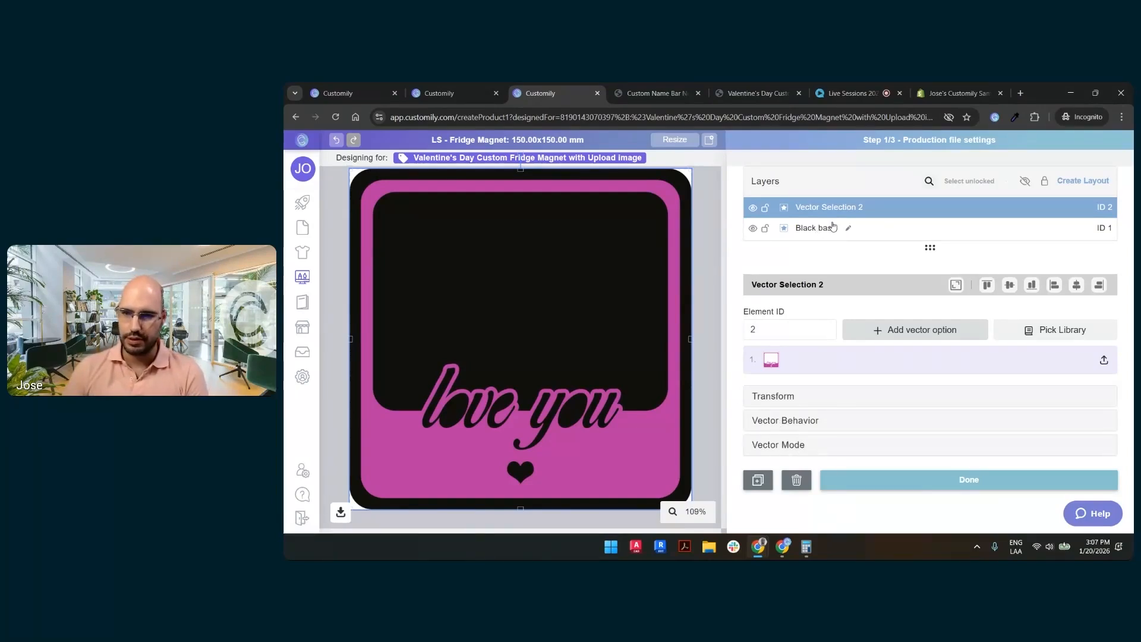
- Set the color detail vector's type to Single Color and assign the Print Colors (Imported) color library
left_click(802, 446)
scroll(841, 395, "down", 1)
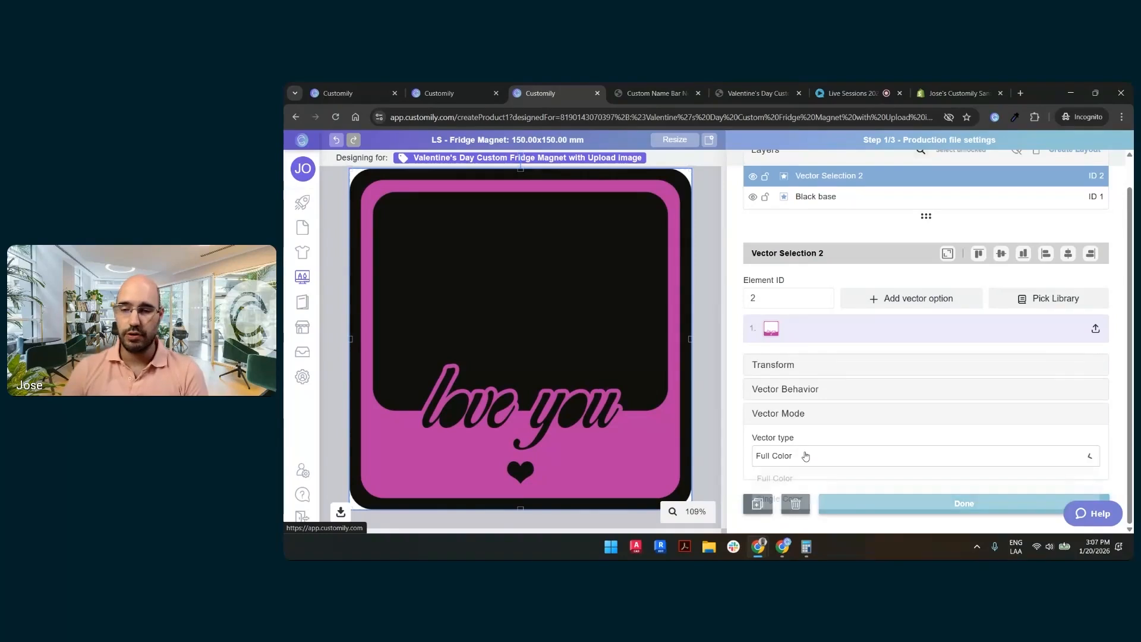
left_click(806, 456)
left_click(797, 498)
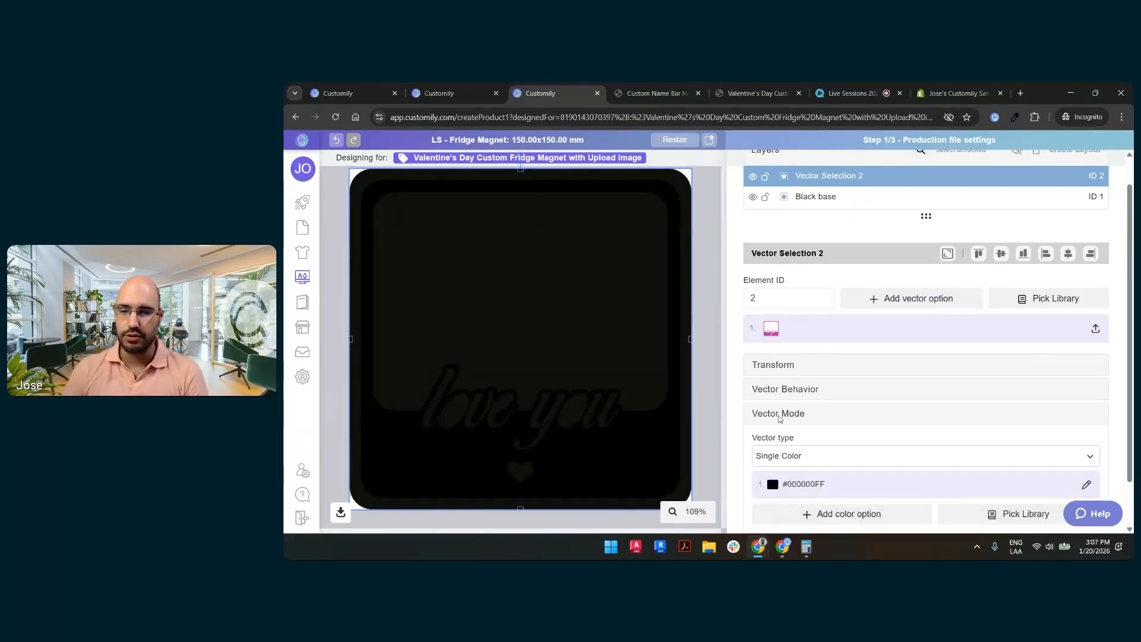
scroll(775, 410, "down", 2)
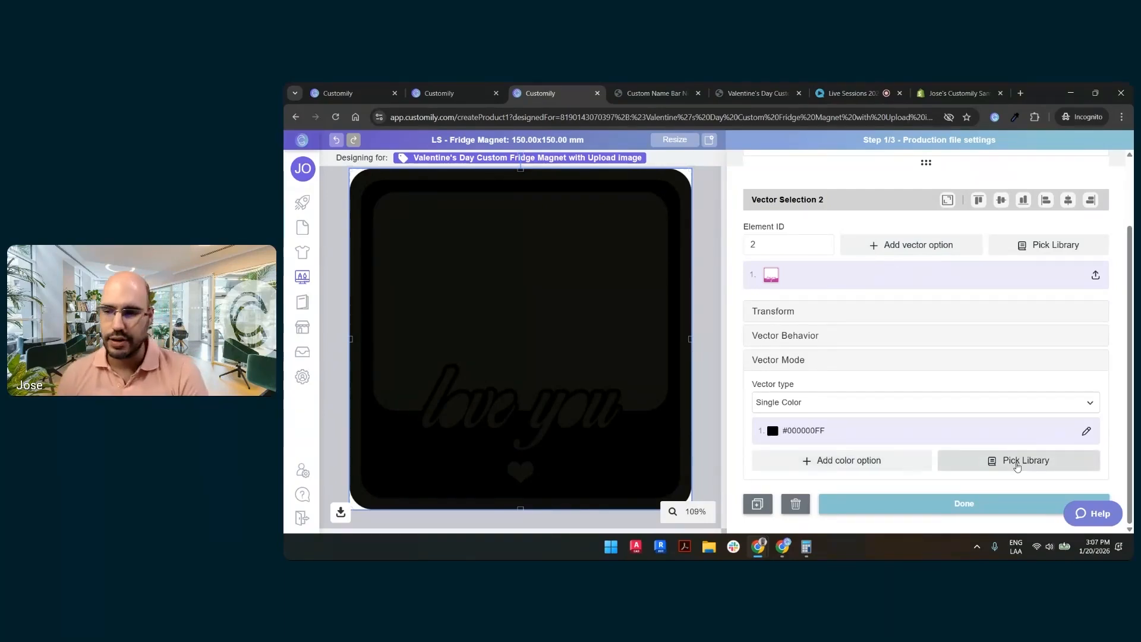
left_click(1013, 462)
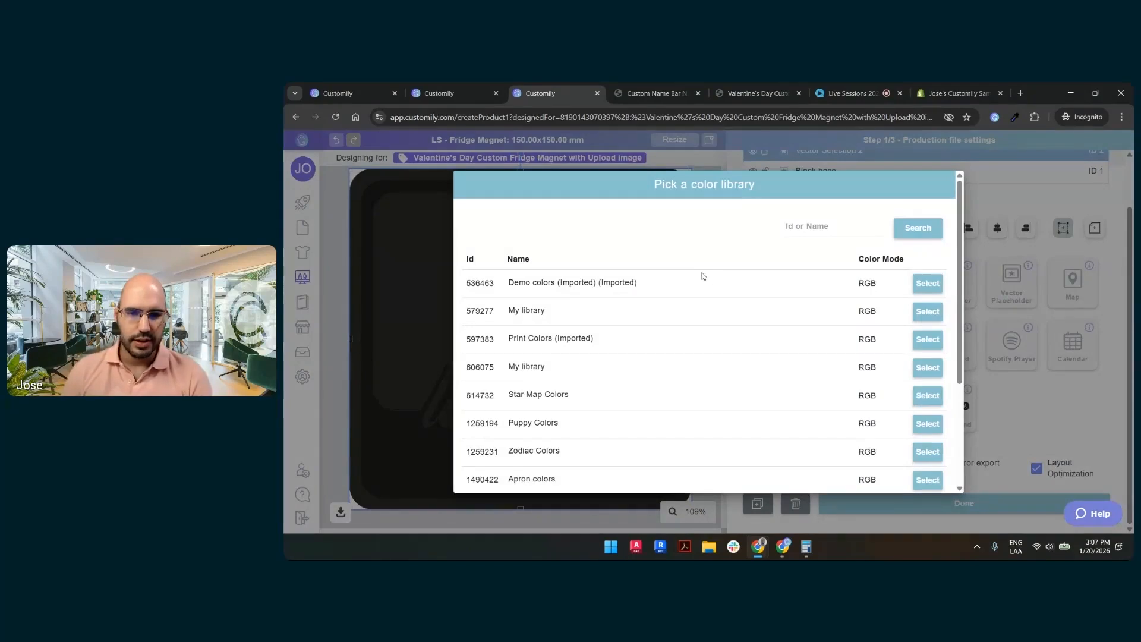
left_click(921, 340)
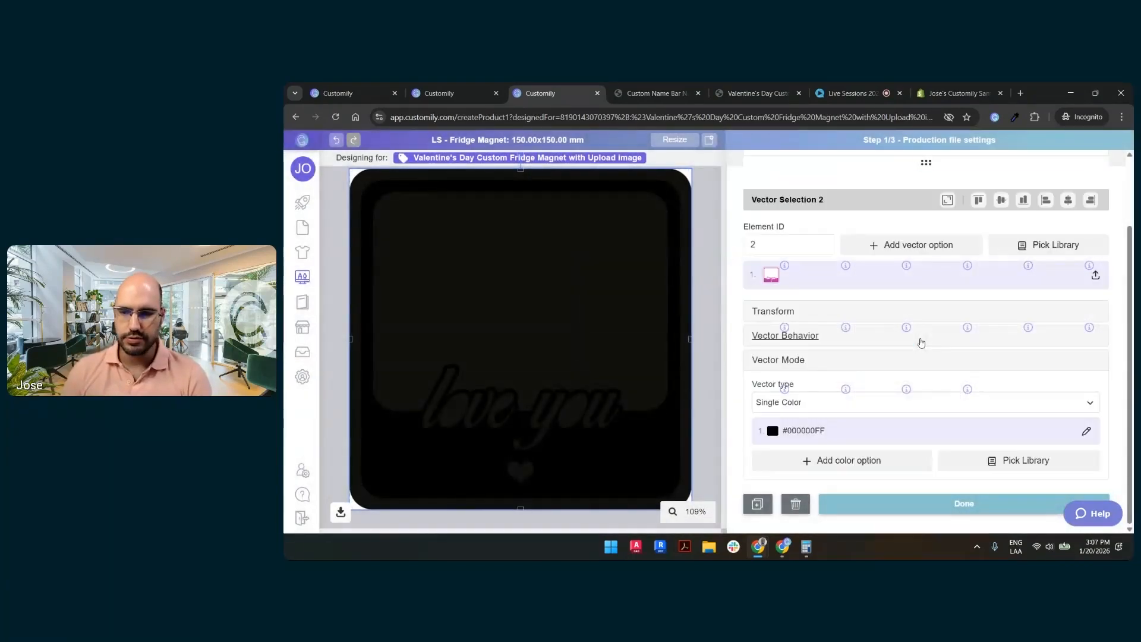
scroll(866, 376, "down", 2)
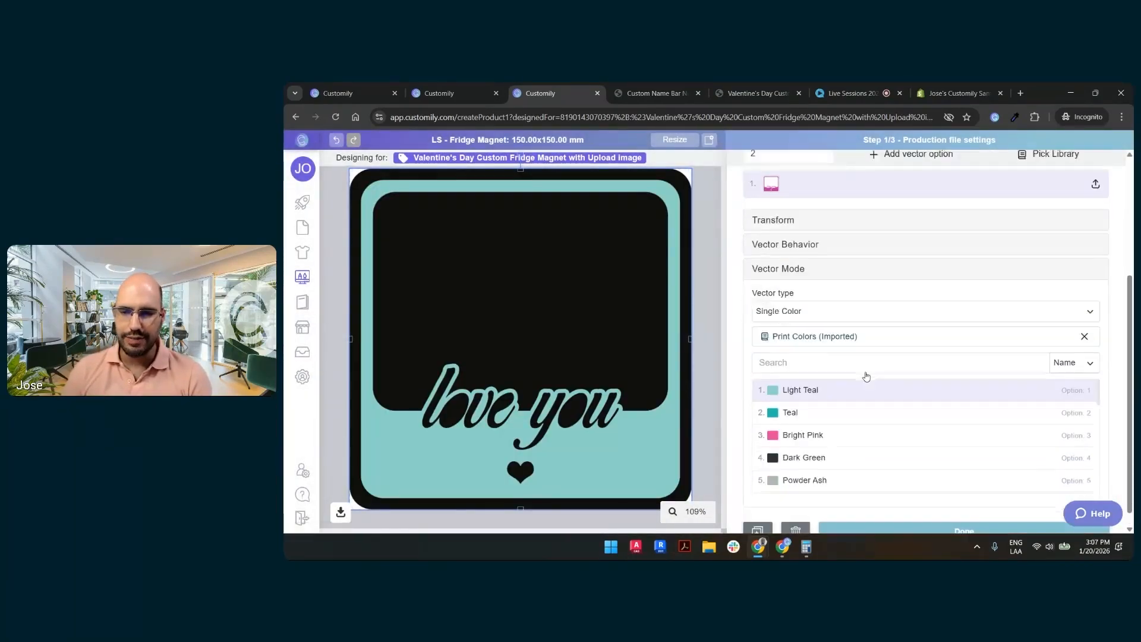
- Try several library colors on the color detail frame, including Dark Blue, Swans Down and Teal, and finish with Light Pink
scroll(866, 376, "down", 5)
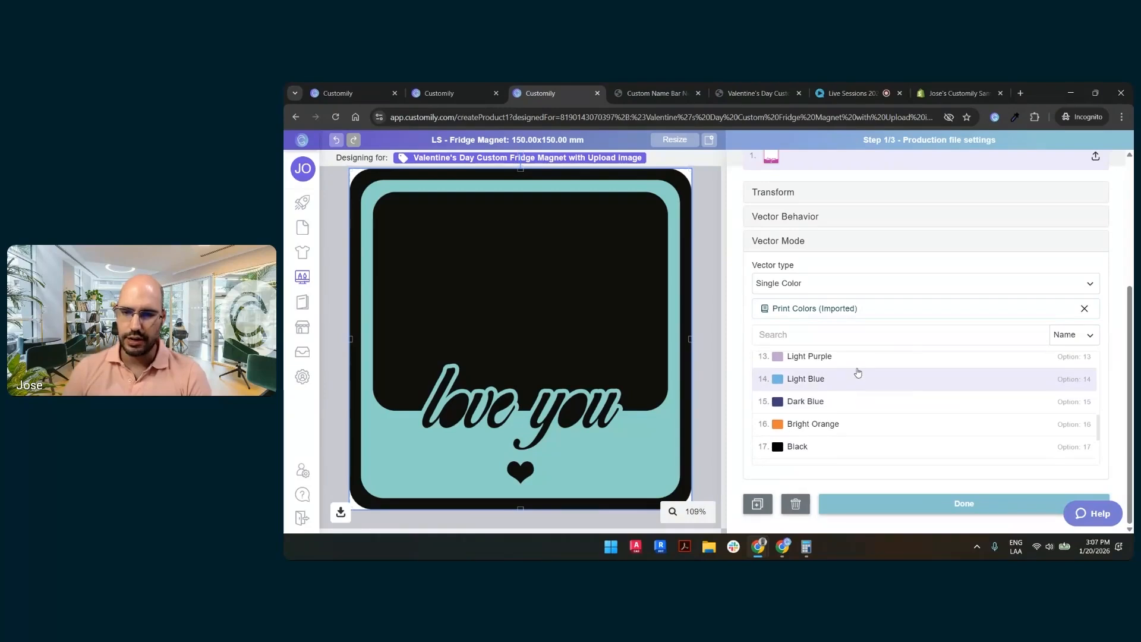
left_click(857, 373)
left_click(849, 403)
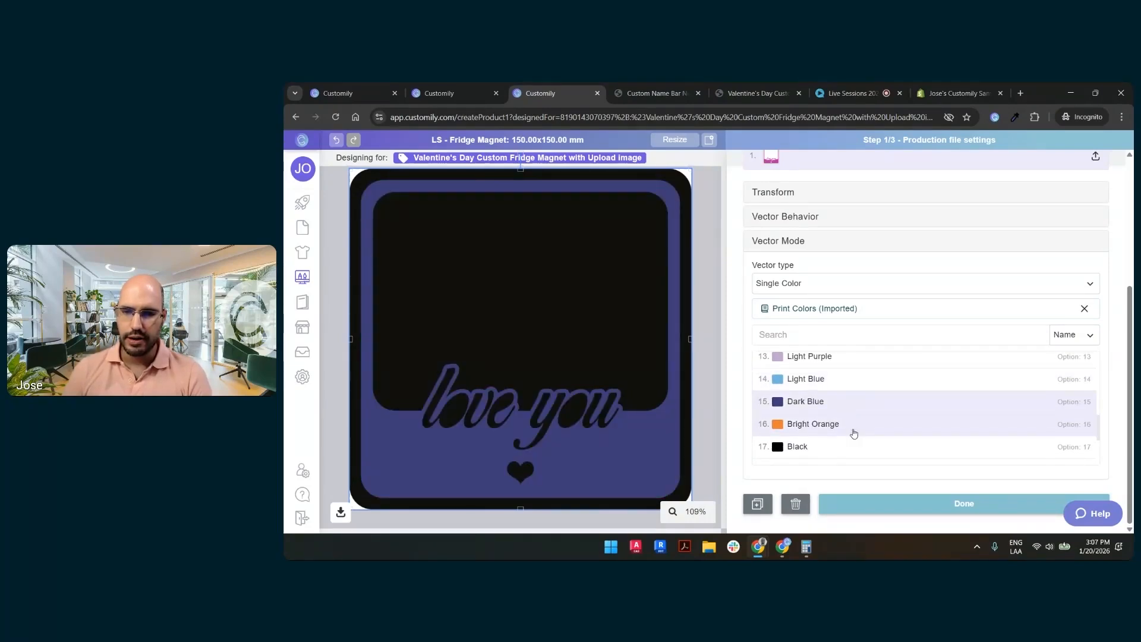
left_click(854, 425)
left_click(849, 361)
scroll(856, 381, "up", 2)
left_click(844, 370)
scroll(854, 386, "up", 4)
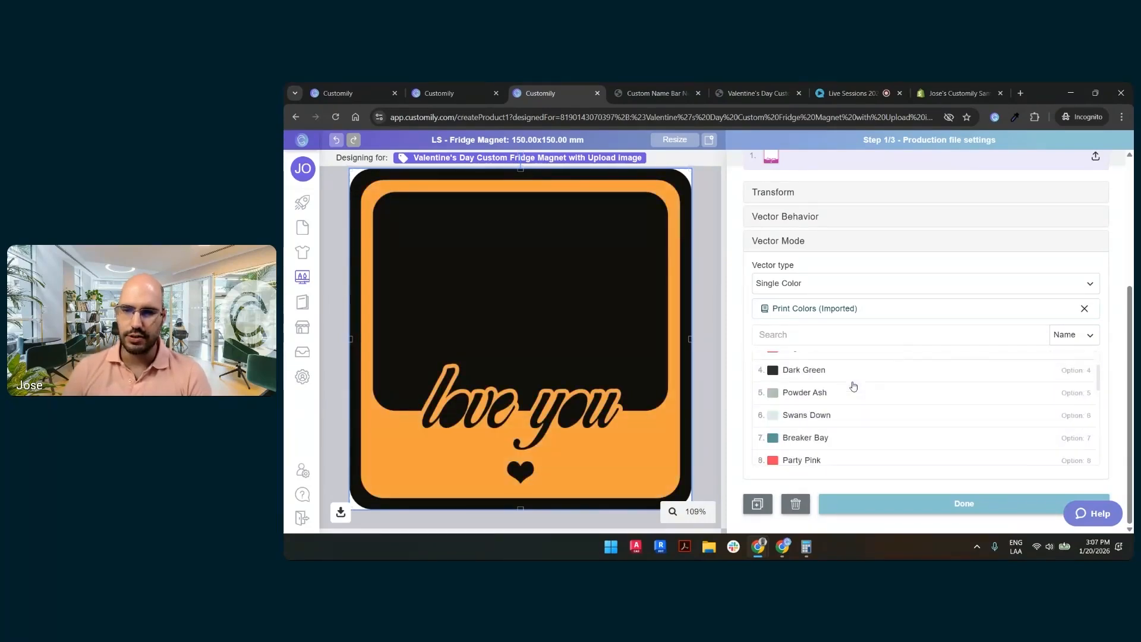
left_click(846, 404)
left_click(841, 419)
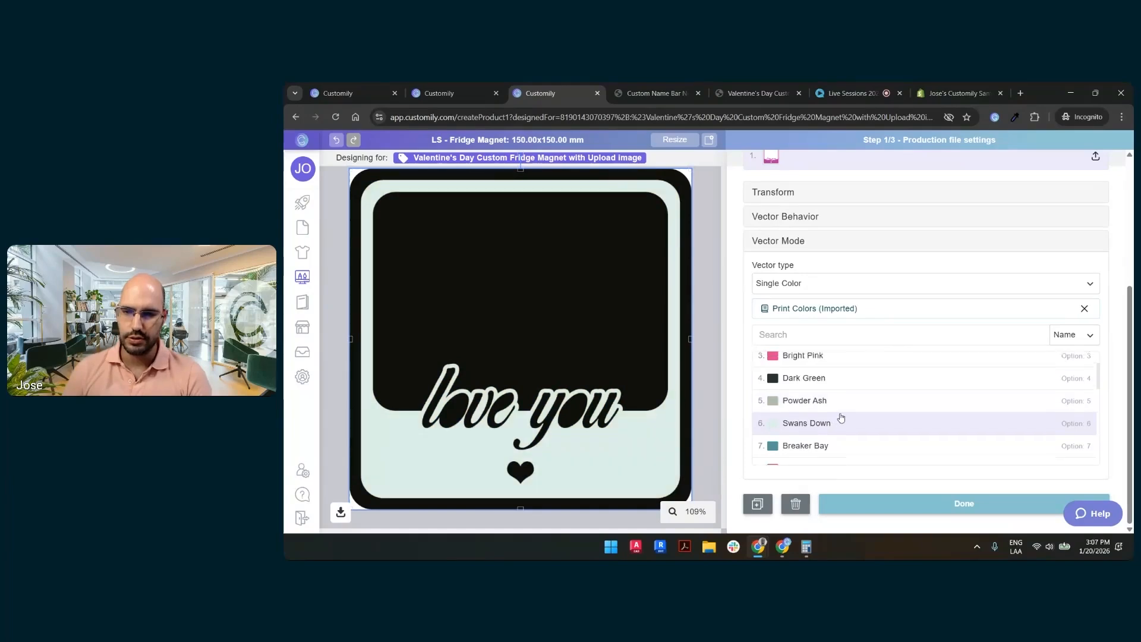
scroll(844, 421, "up", 1)
left_click(844, 408)
left_click(839, 385)
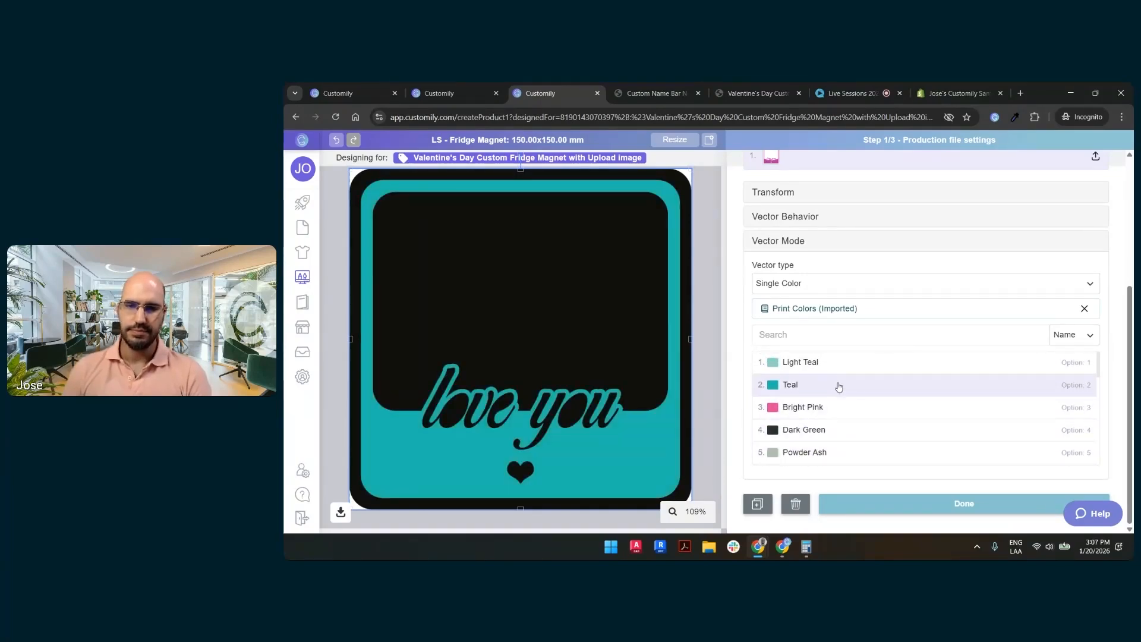
scroll(838, 387, "down", 3)
left_click(838, 376)
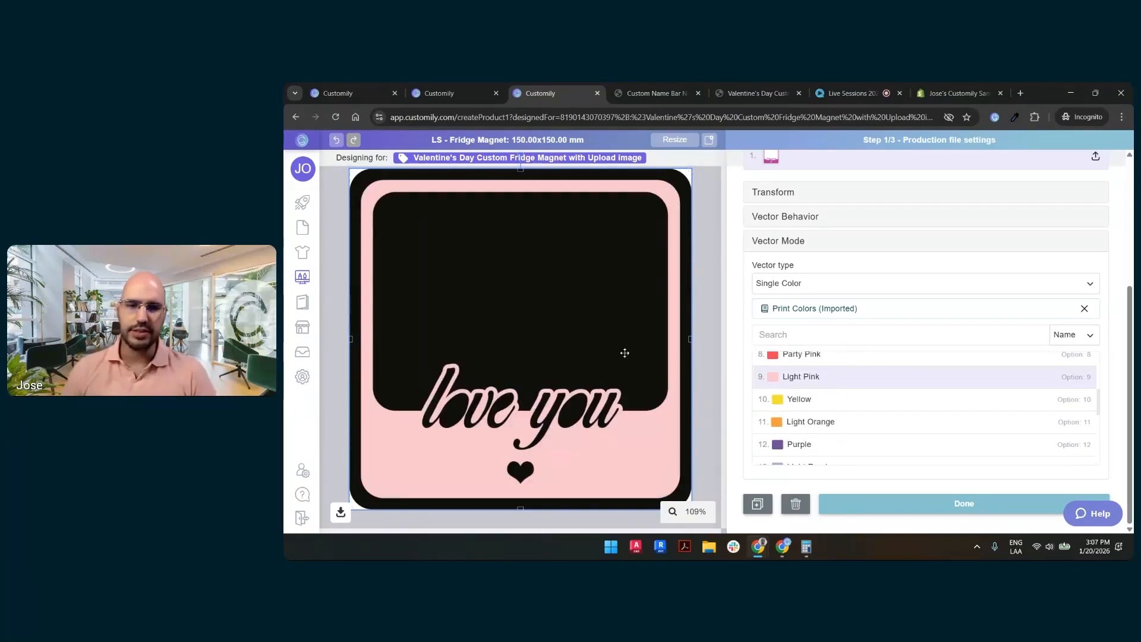
scroll(738, 277, "up", 3)
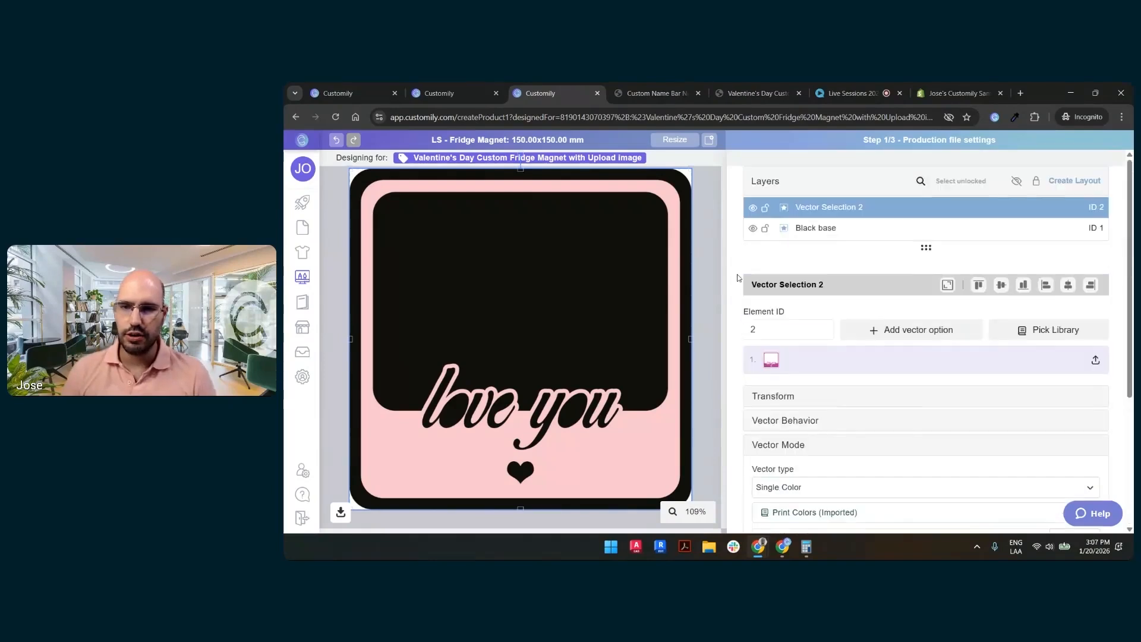
- Rename the color detail frame's vector layer to "Frame Color" and finish editing the element
double_click(874, 208)
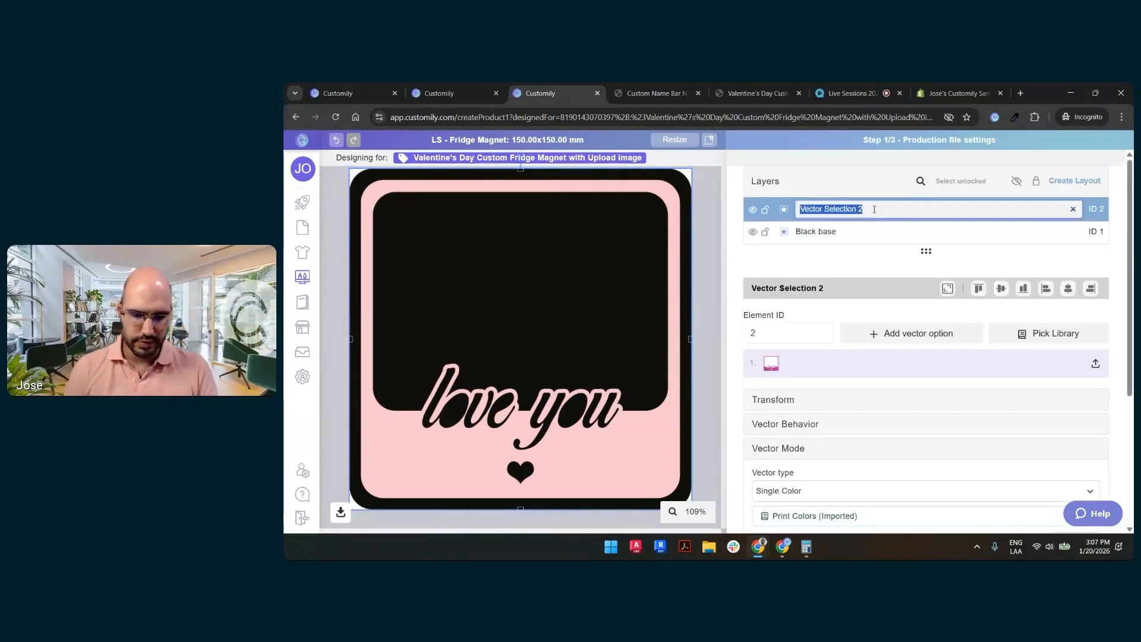
type("Frame Color")
key("Return")
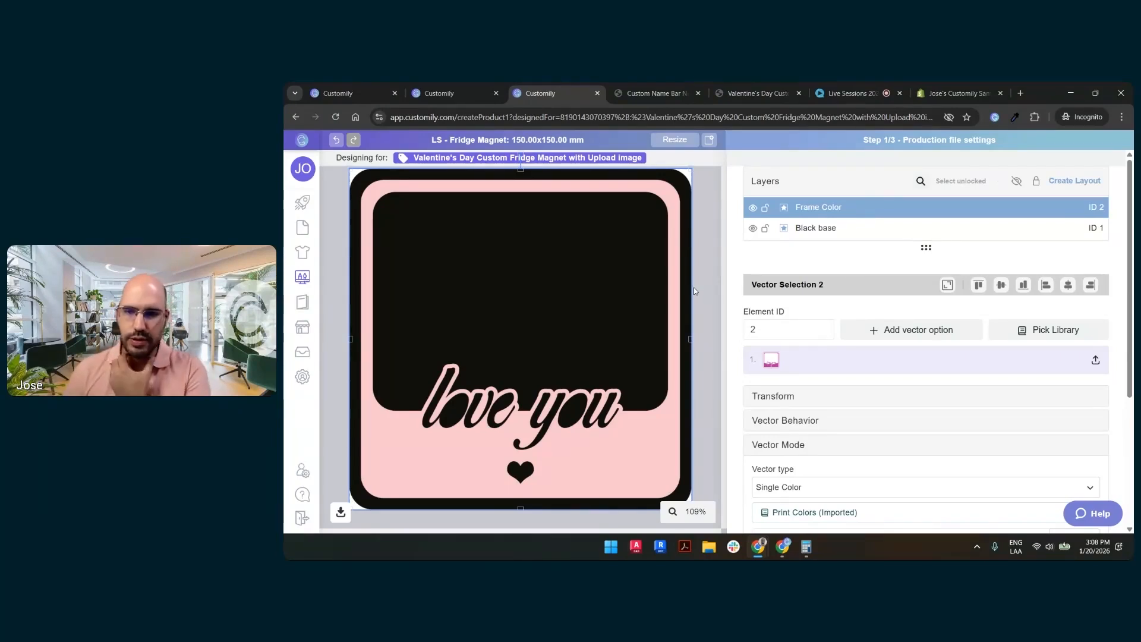
scroll(919, 321, "down", 5)
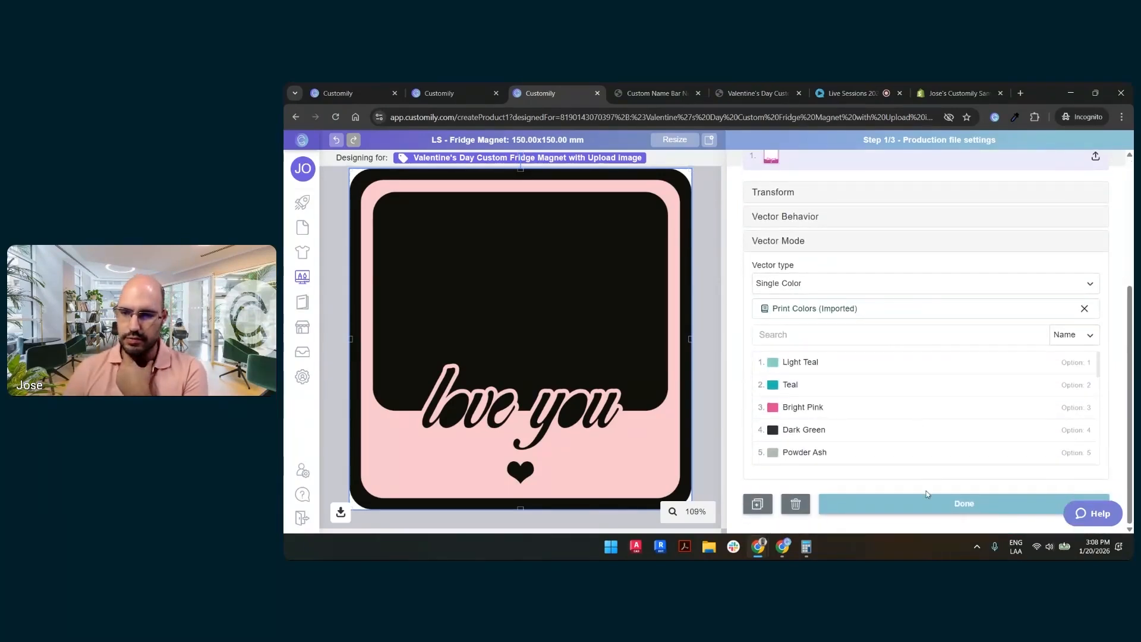
left_click(923, 499)
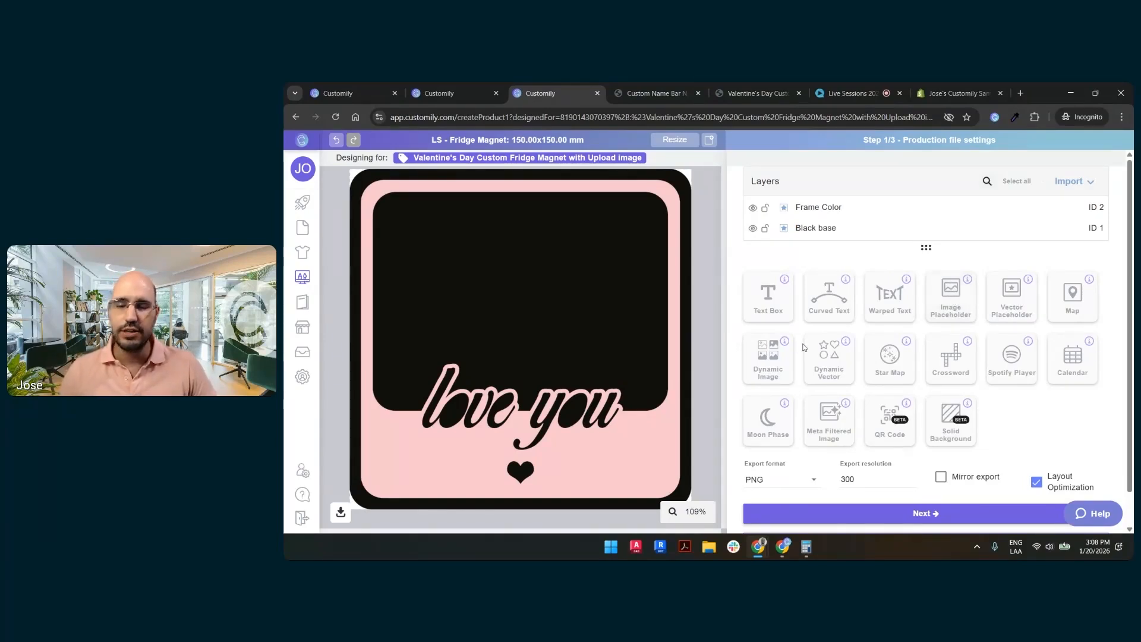
- Add an Image Placeholder and stretch it on all four sides to cover the black photo window of the frame
left_click(961, 291)
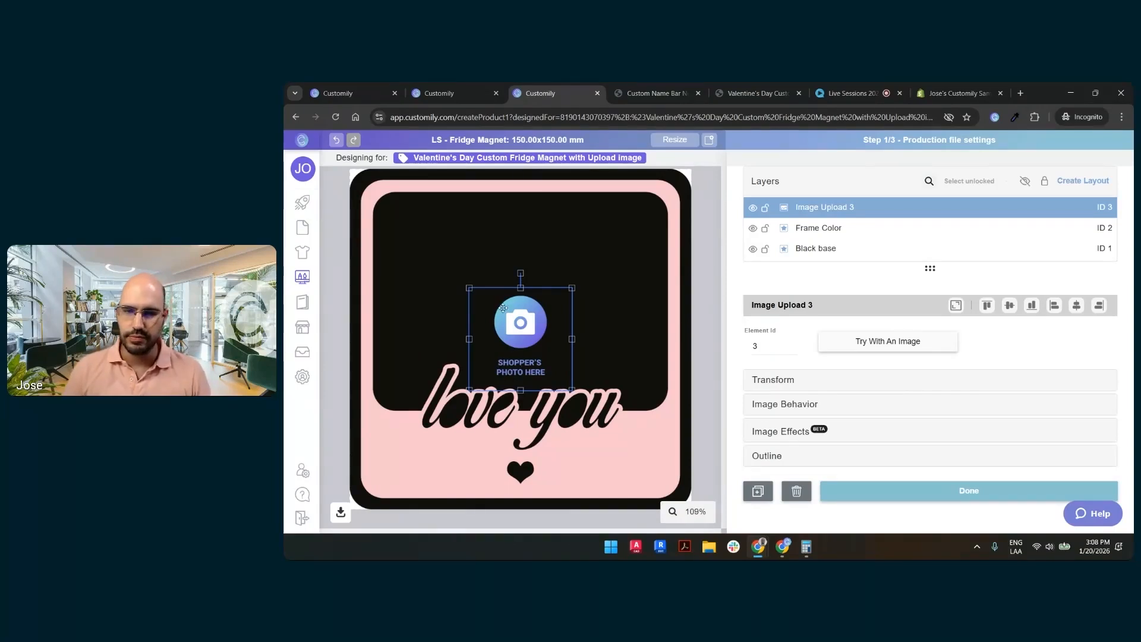
left_click_drag(520, 288, 521, 191)
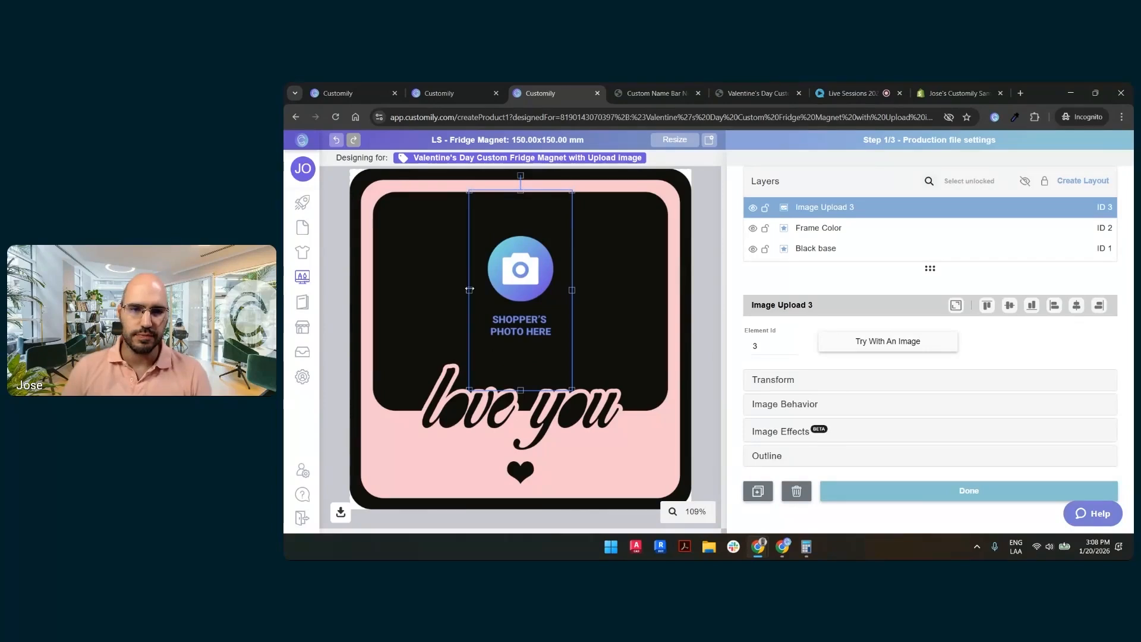
left_click_drag(470, 289, 373, 290)
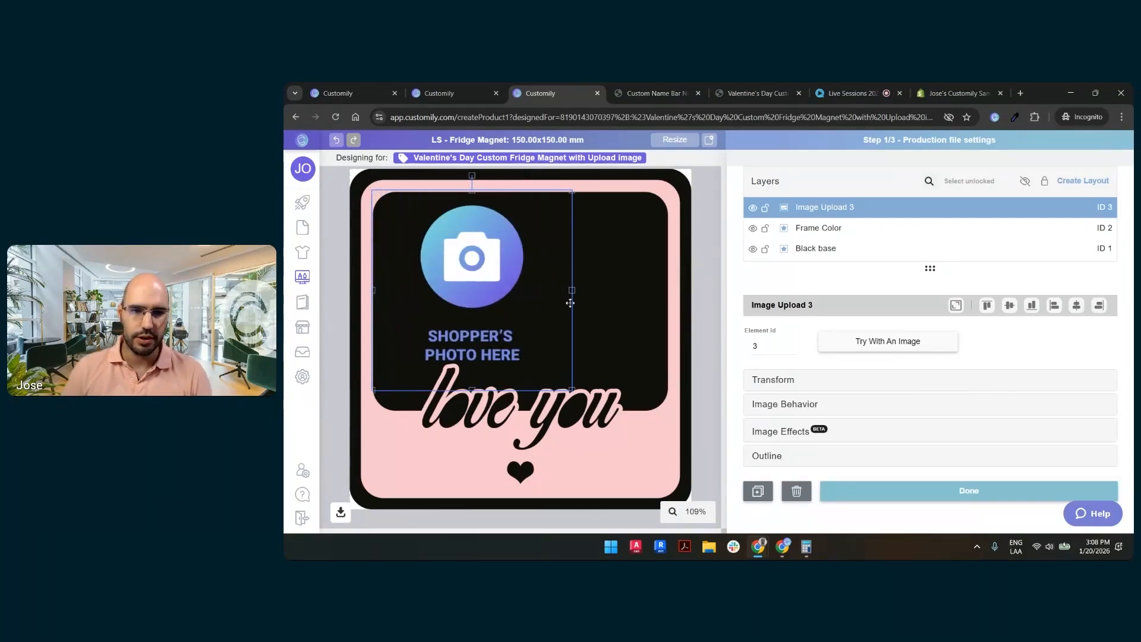
left_click_drag(571, 289, 671, 290)
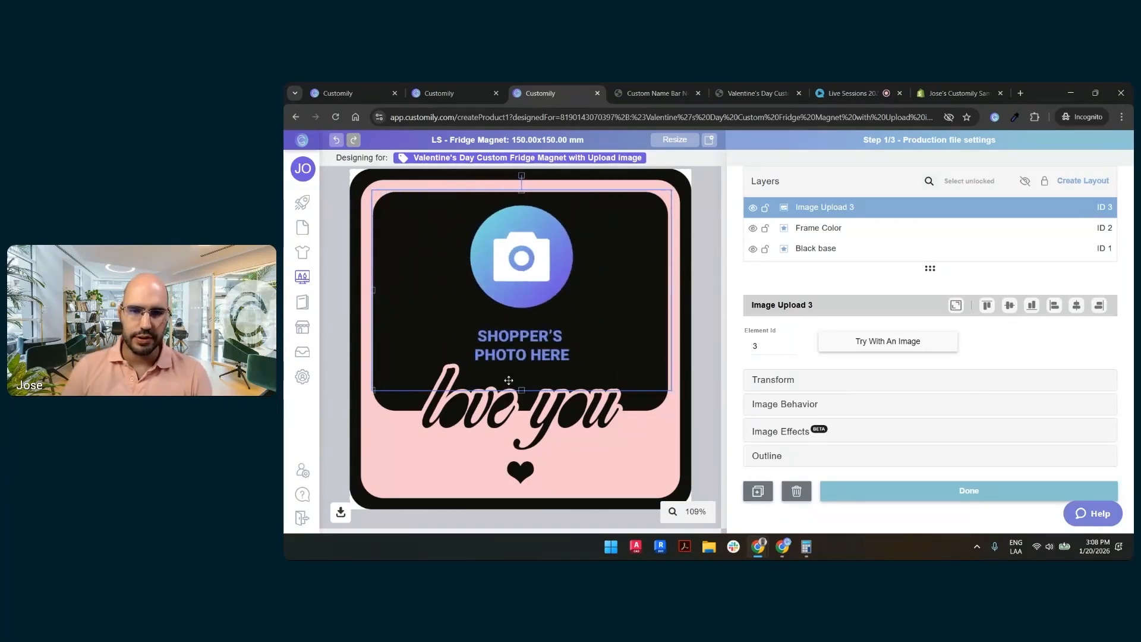
left_click_drag(520, 390, 520, 413)
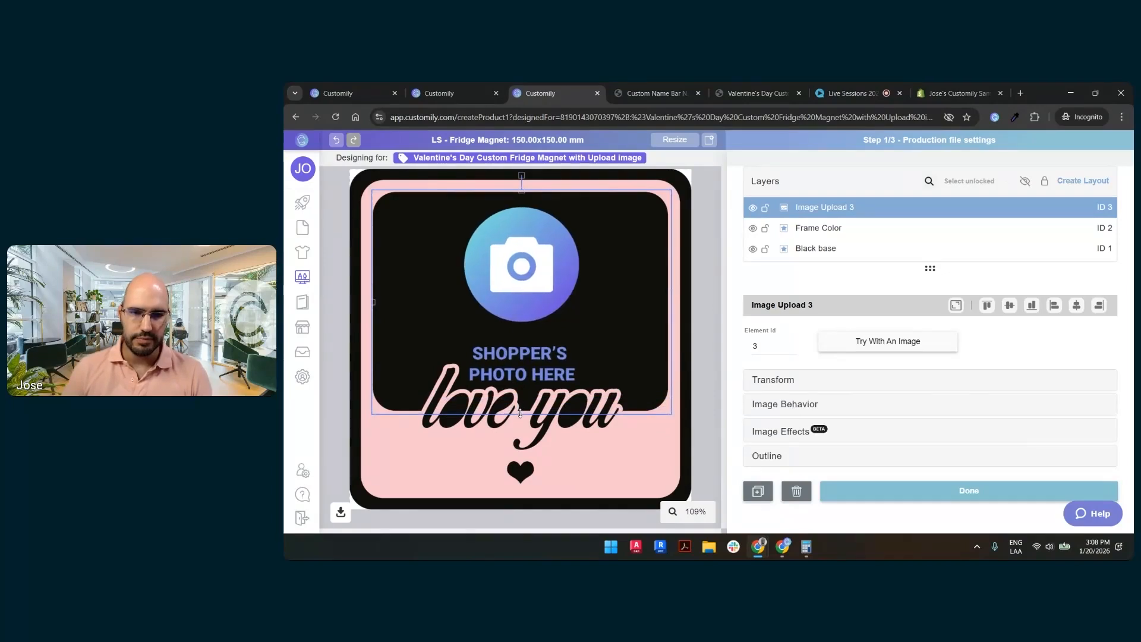
- Start picking a test image for the placeholder and search the LIVE SESSIONS folder for "sample"
left_click(894, 350)
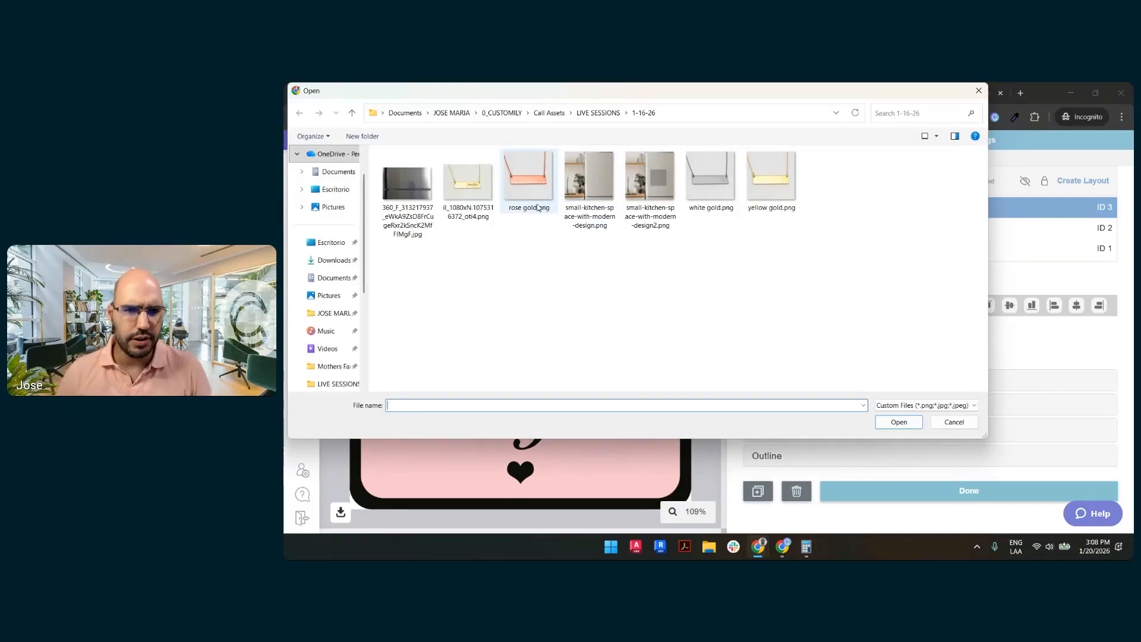
left_click(913, 112)
type("sa")
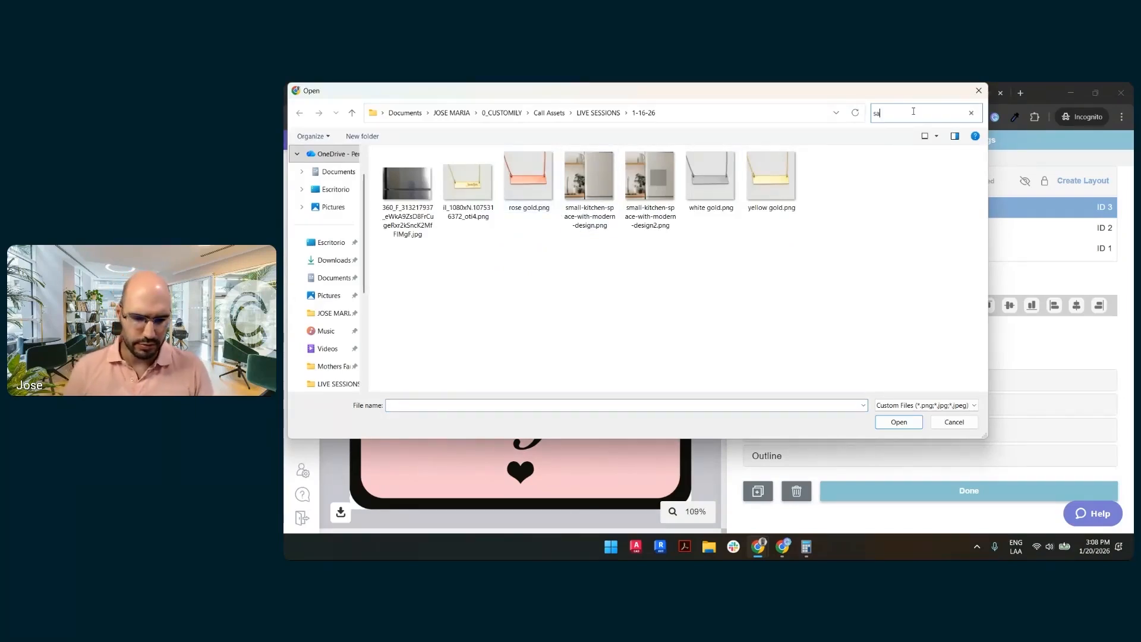
type("mple")
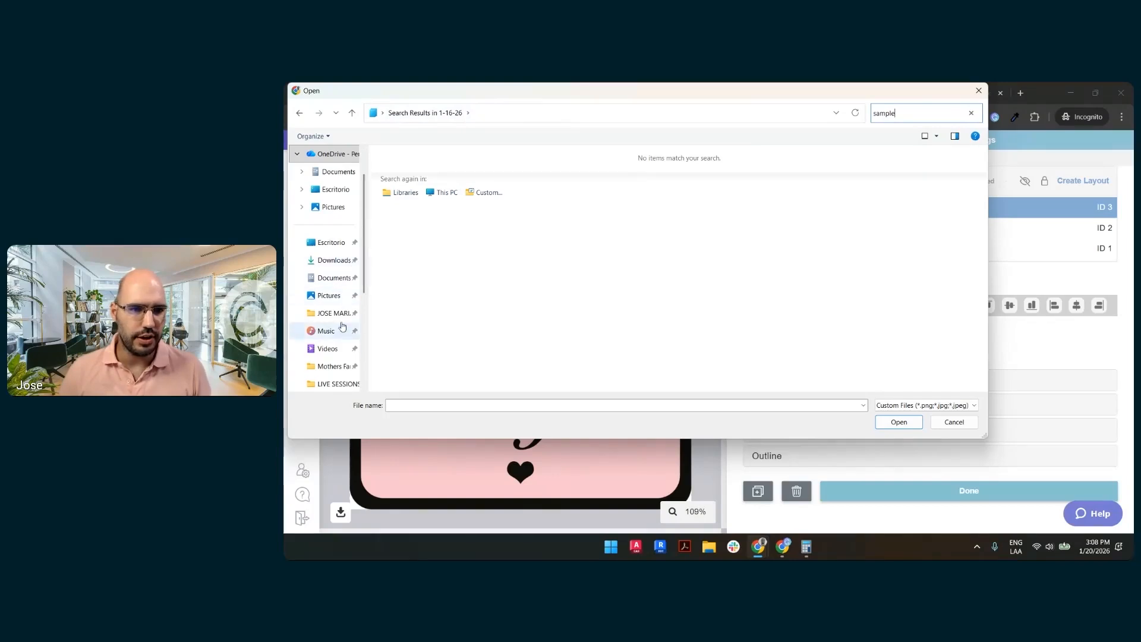
left_click(972, 112)
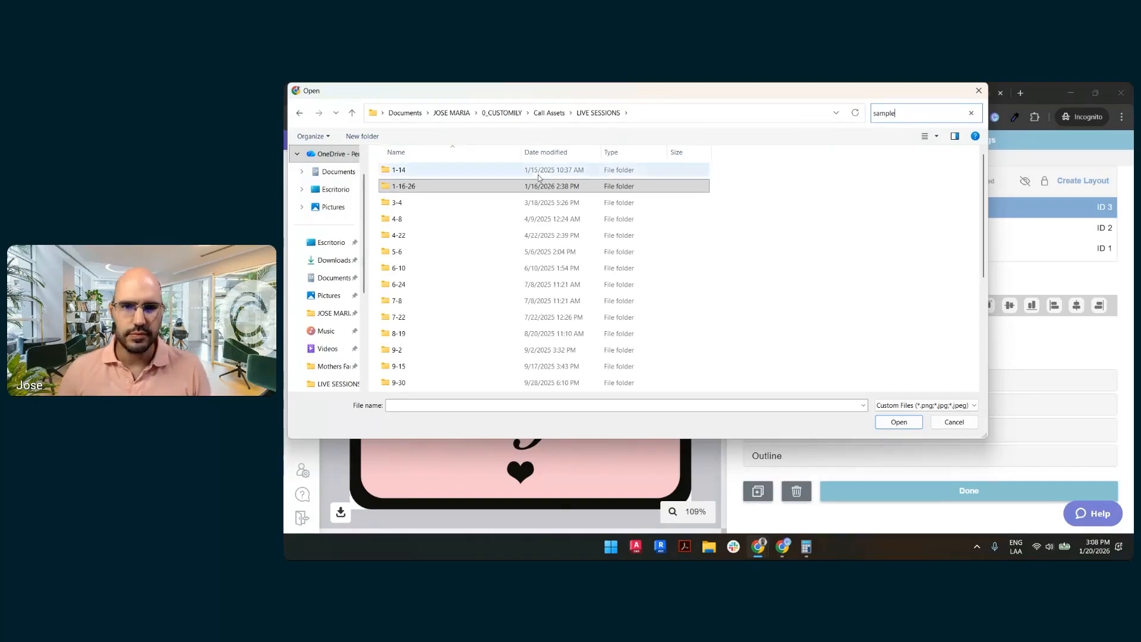
scroll(499, 216, "down", 10)
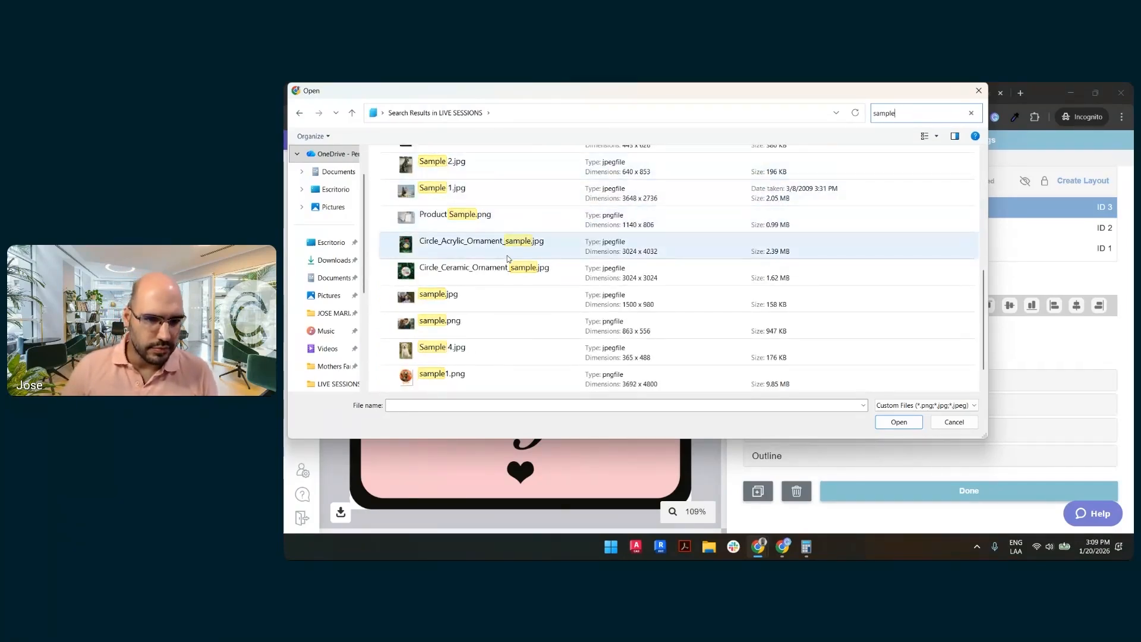
scroll(508, 258, "down", 1)
scroll(508, 260, "up", 10)
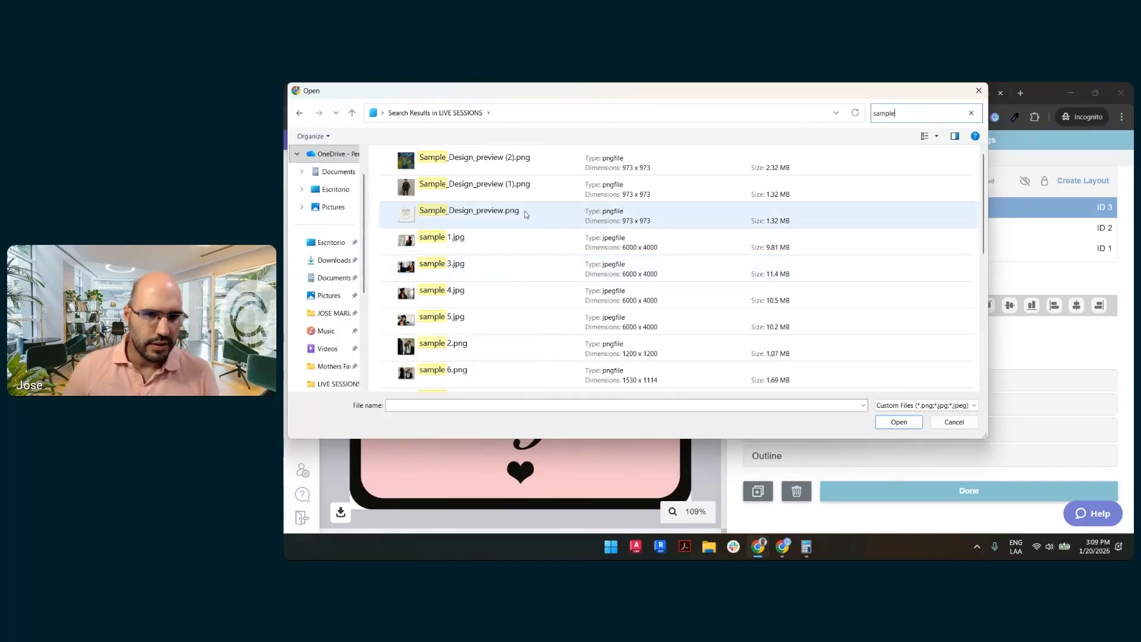
- Search the LIVE SESSIONS folder for ".jpg" and load the 3000 x 2000 sample.jpg as the placeholder's test image
double_click(883, 114)
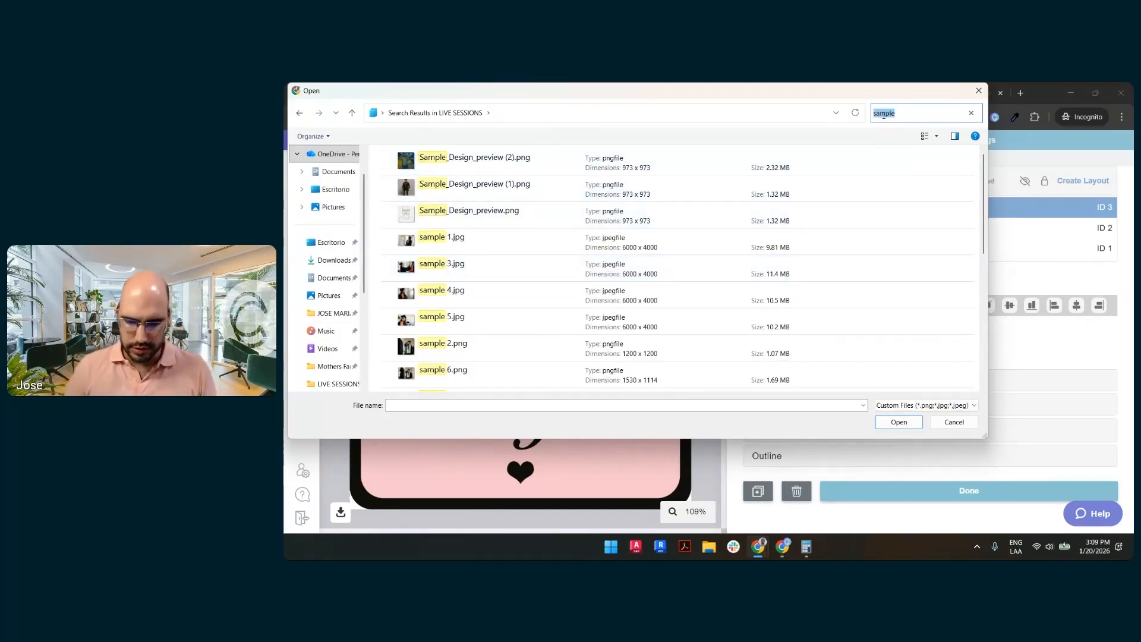
key("BackSpace")
type(".jpg")
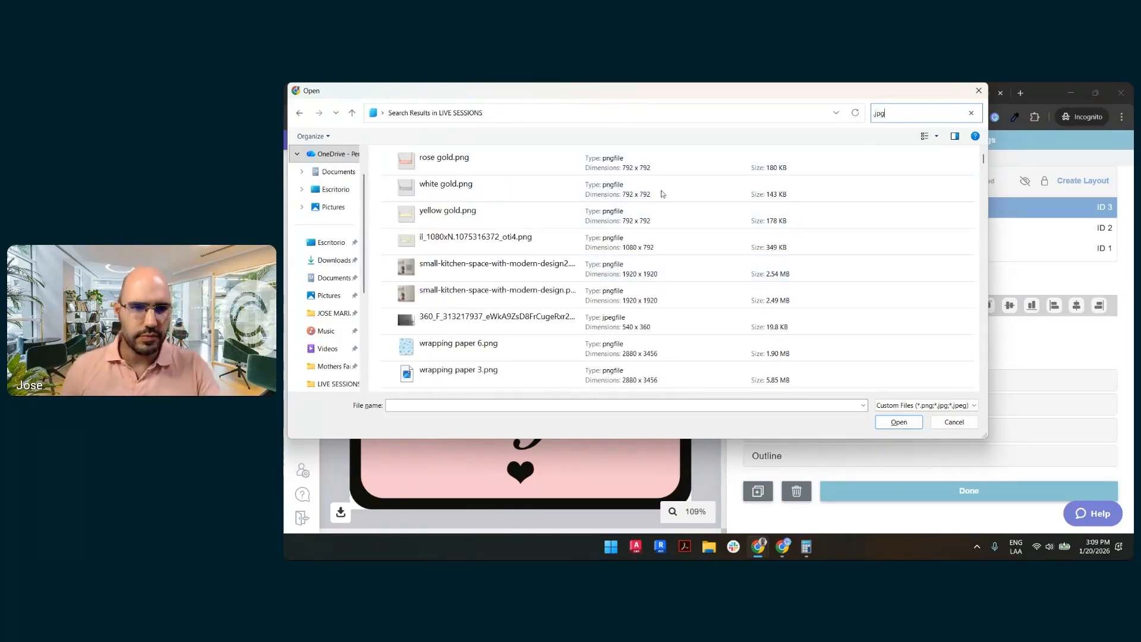
scroll(480, 226, "down", 1)
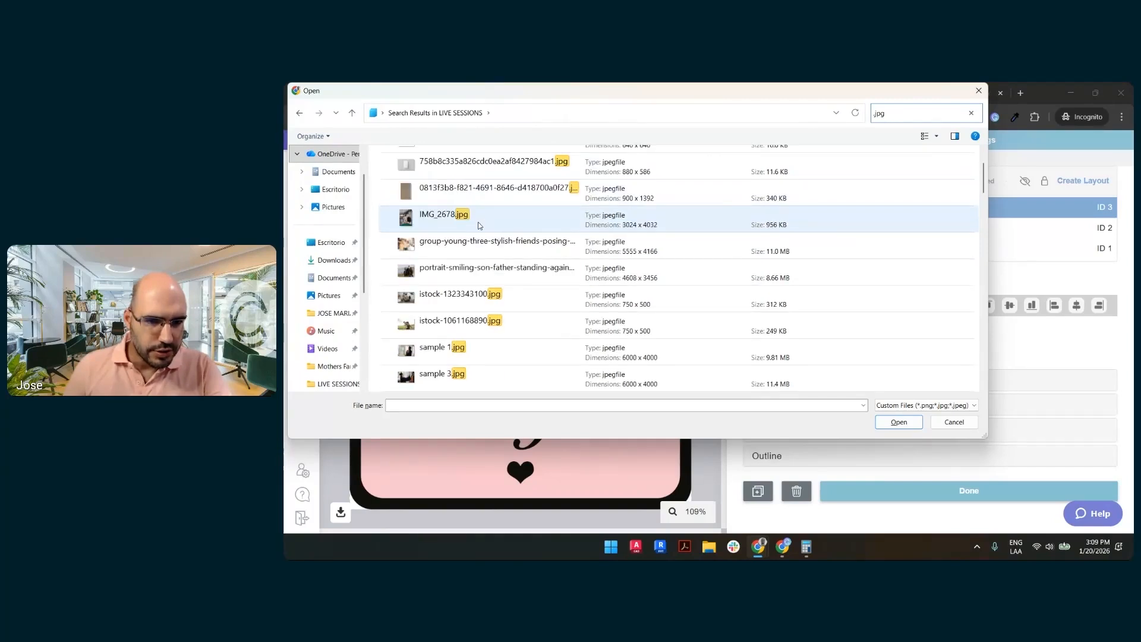
scroll(482, 237, "down", 1)
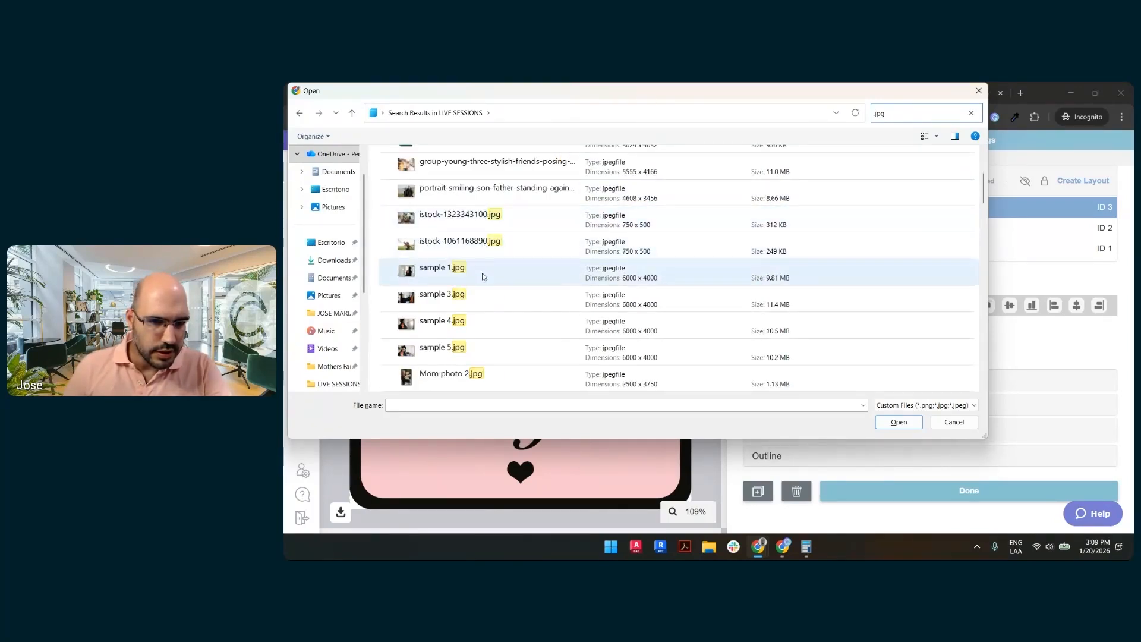
scroll(482, 272, "down", 1)
scroll(485, 301, "down", 2)
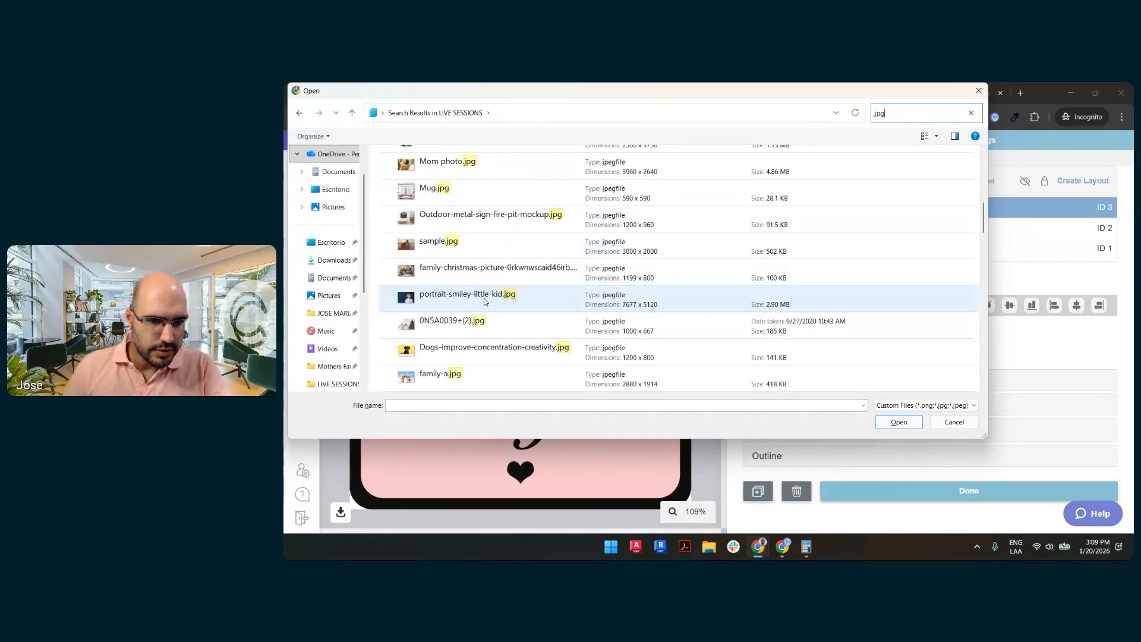
left_click(467, 243)
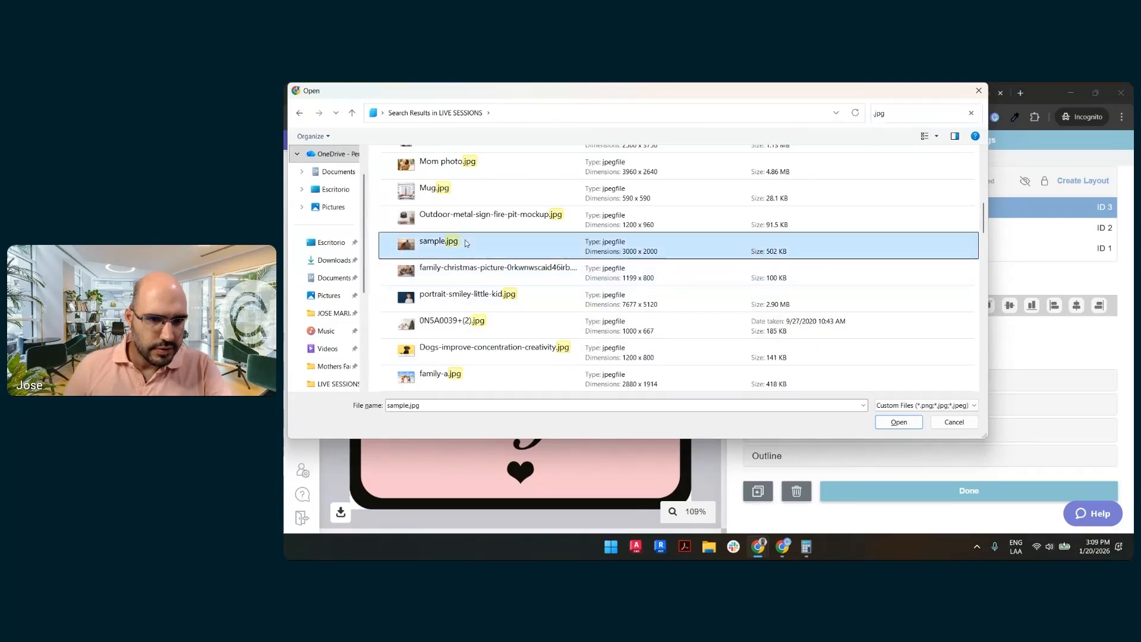
double_click(467, 243)
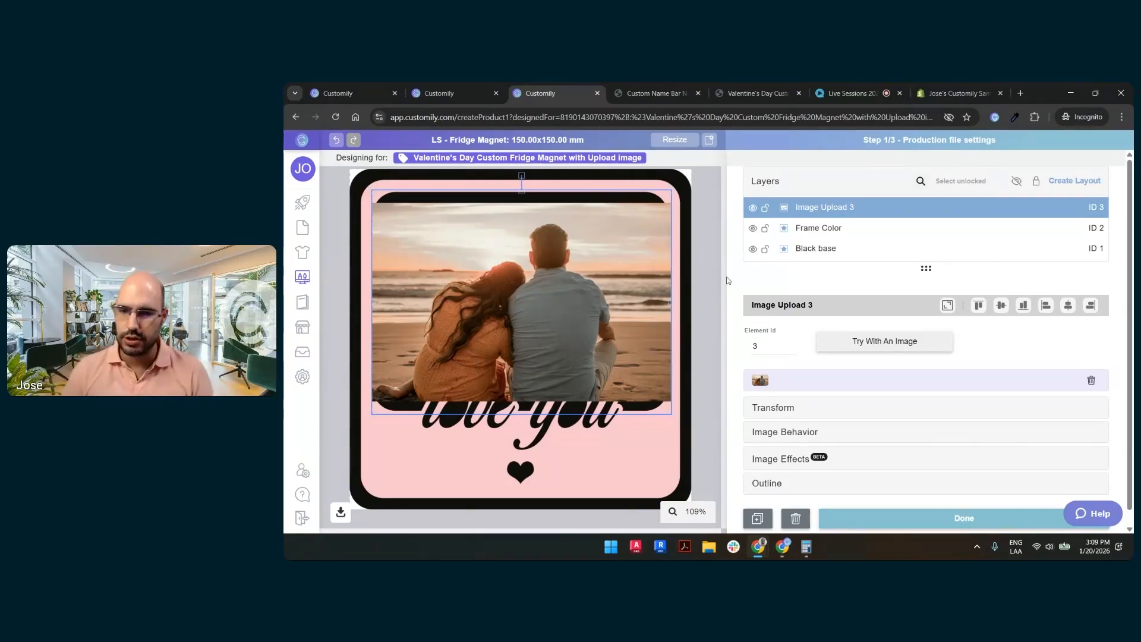
- Enable Fill Area in the image placeholder's behavior settings
scroll(947, 297, "down", 1)
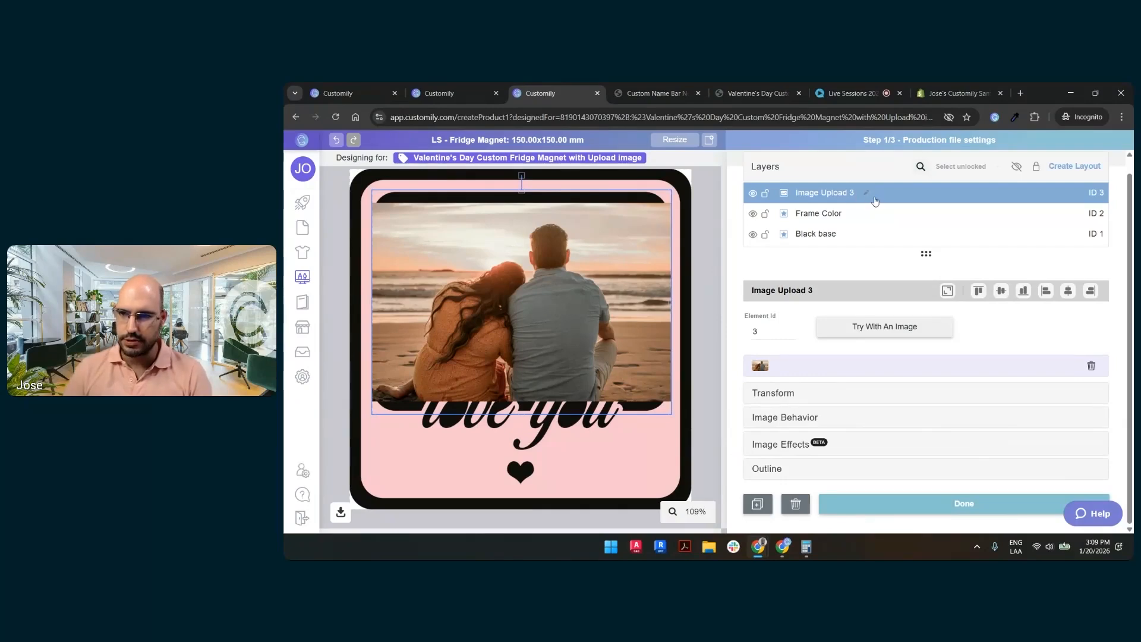
left_click(799, 419)
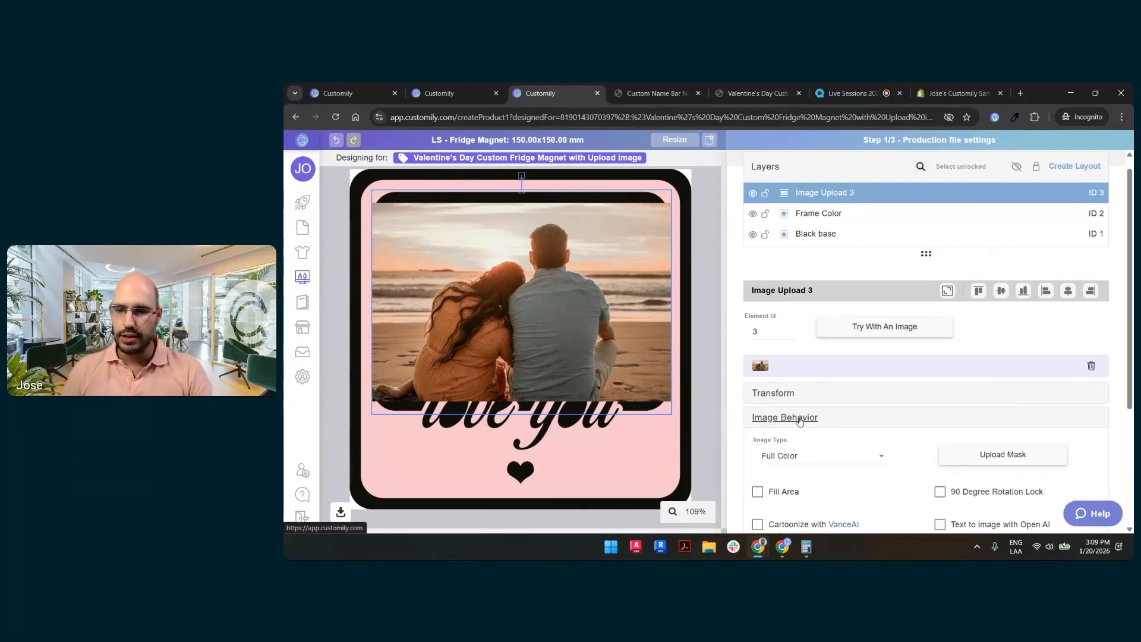
scroll(800, 419, "down", 2)
left_click(780, 382)
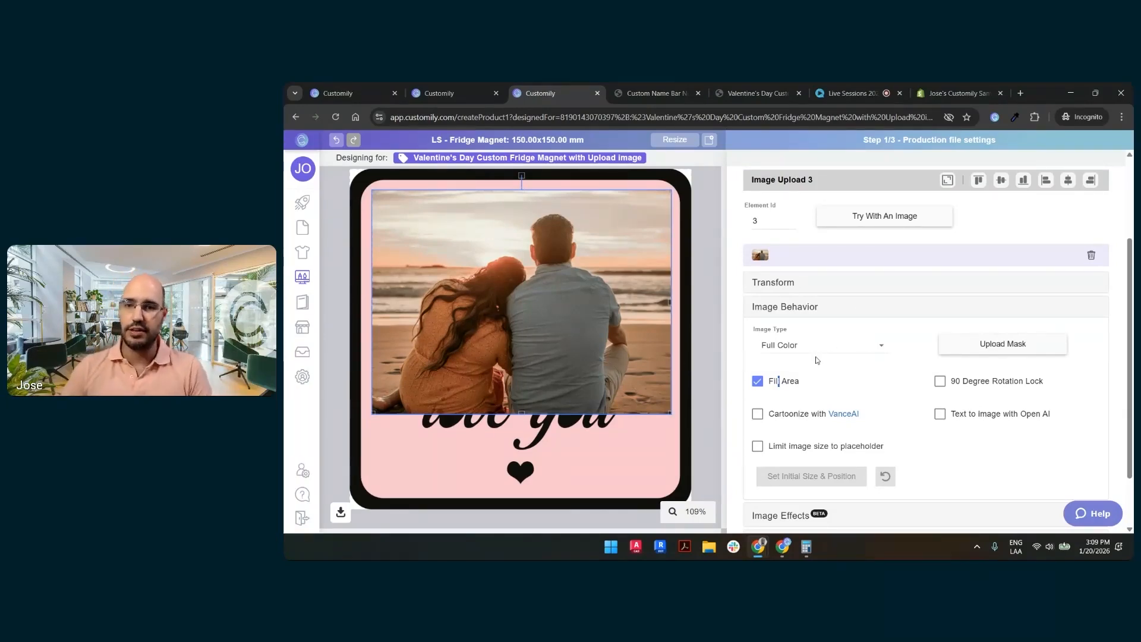
- Rename the image placeholder's layer to "Upload Photo"
scroll(870, 323, "up", 3)
double_click(863, 209)
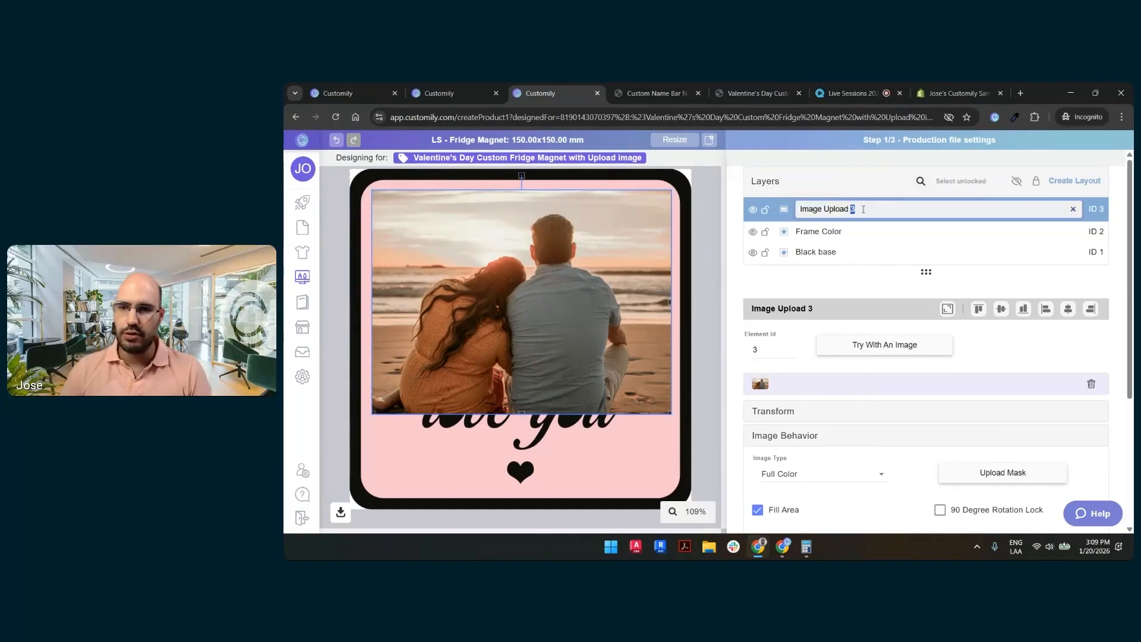
key("ctrl+a")
type("Uploa")
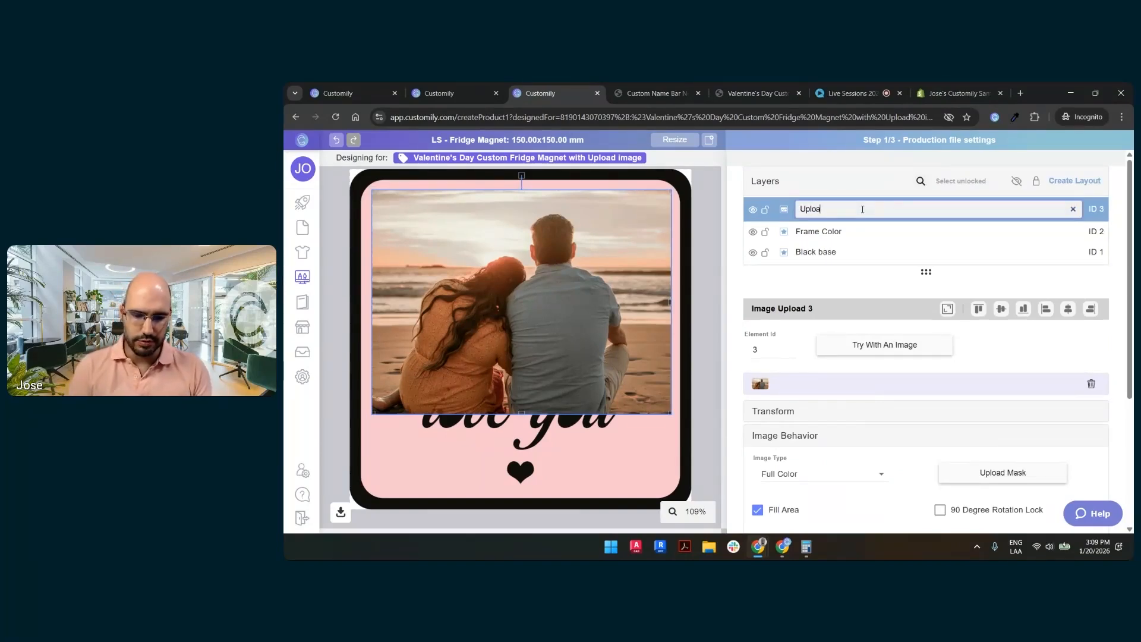
type("d Photo")
key("Return")
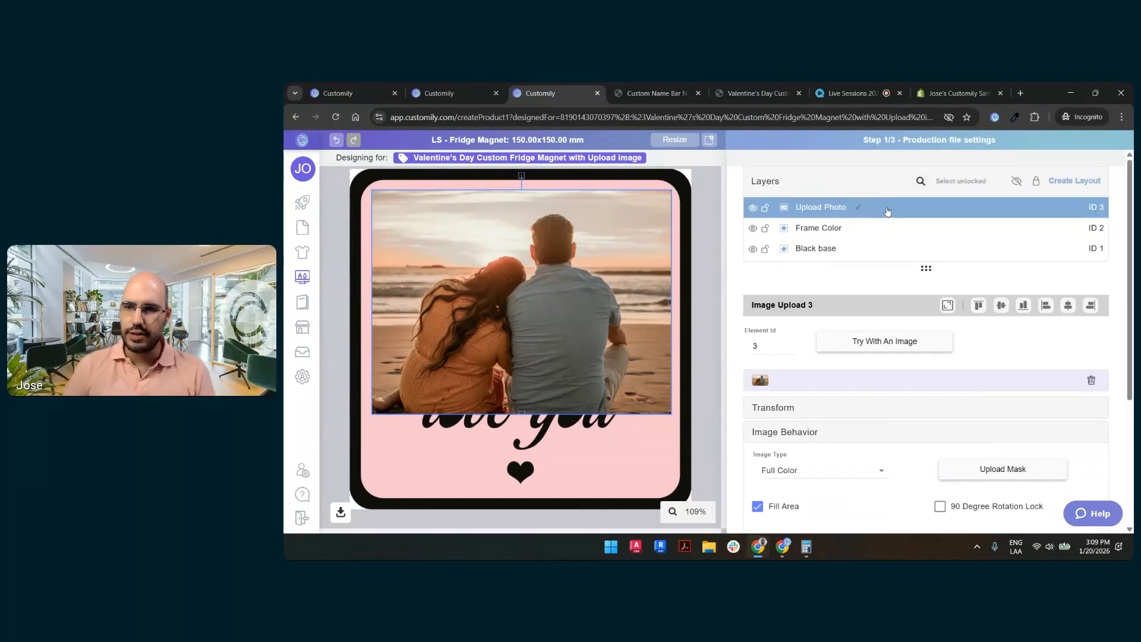
- Place the Upload Photo layer beneath Frame Color and extend the photo's lower edge behind the whole "love you" lettering
left_click_drag(887, 212, 893, 230)
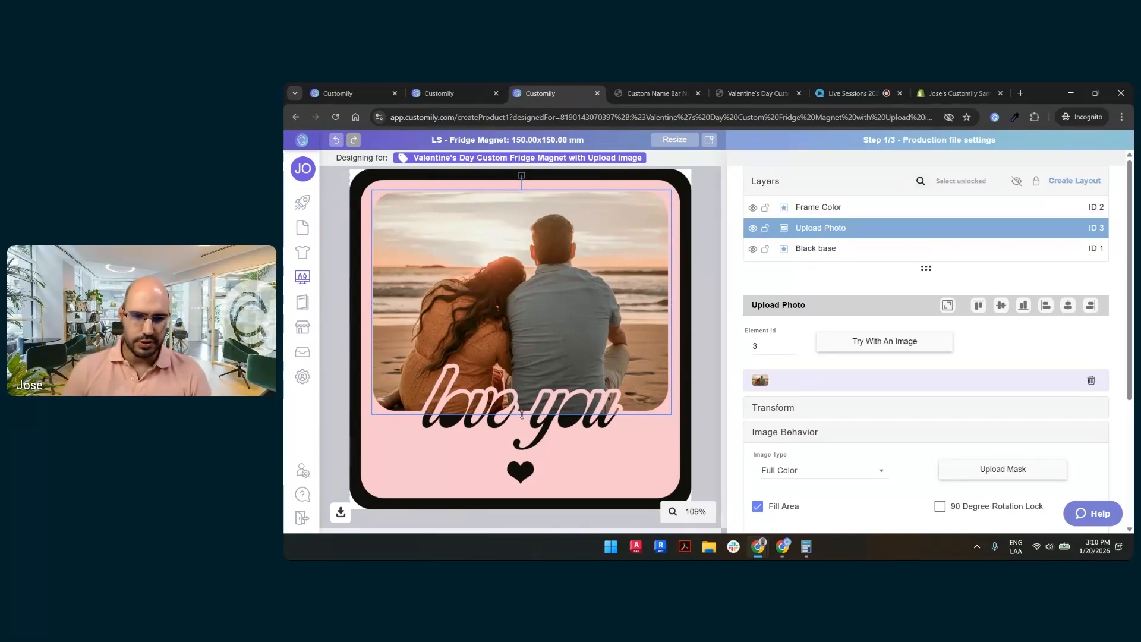
left_click_drag(522, 414, 523, 452)
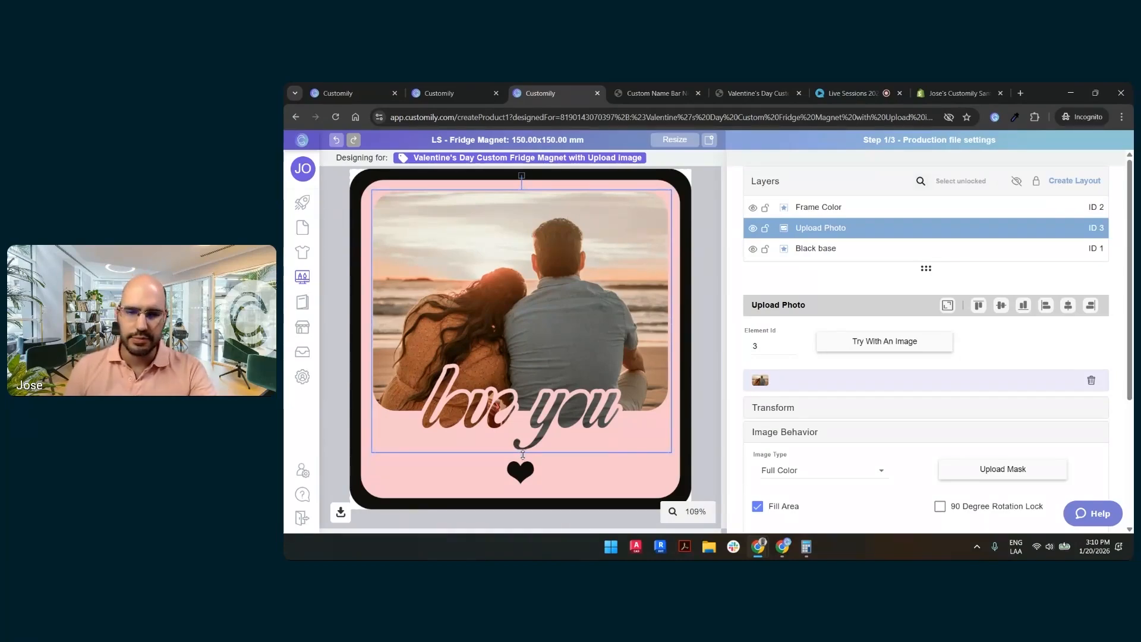
left_click(698, 338)
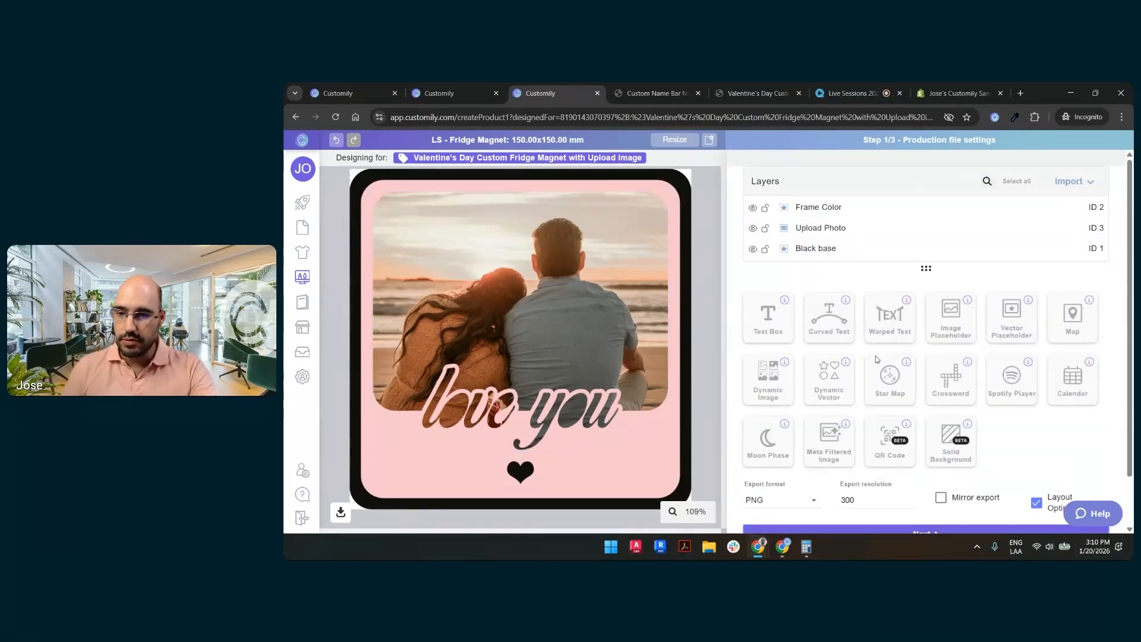
- Add a dynamic vector fitted to the whole canvas and load the black "love you" lettering vector from LIVE SESSIONS folder 1-16-26
left_click(830, 391)
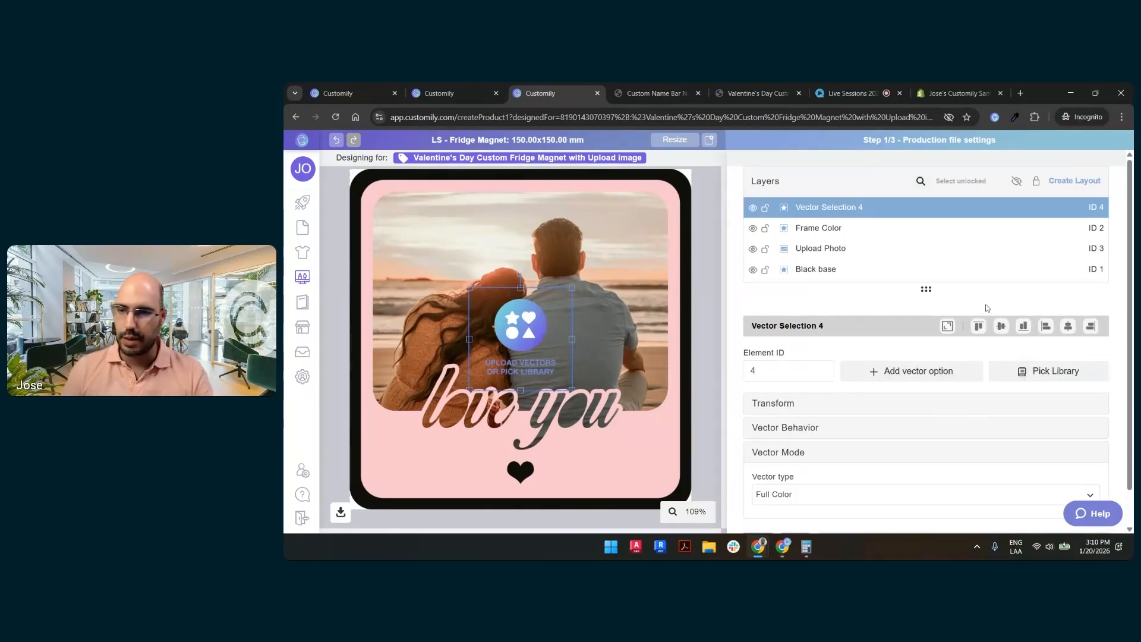
left_click(946, 328)
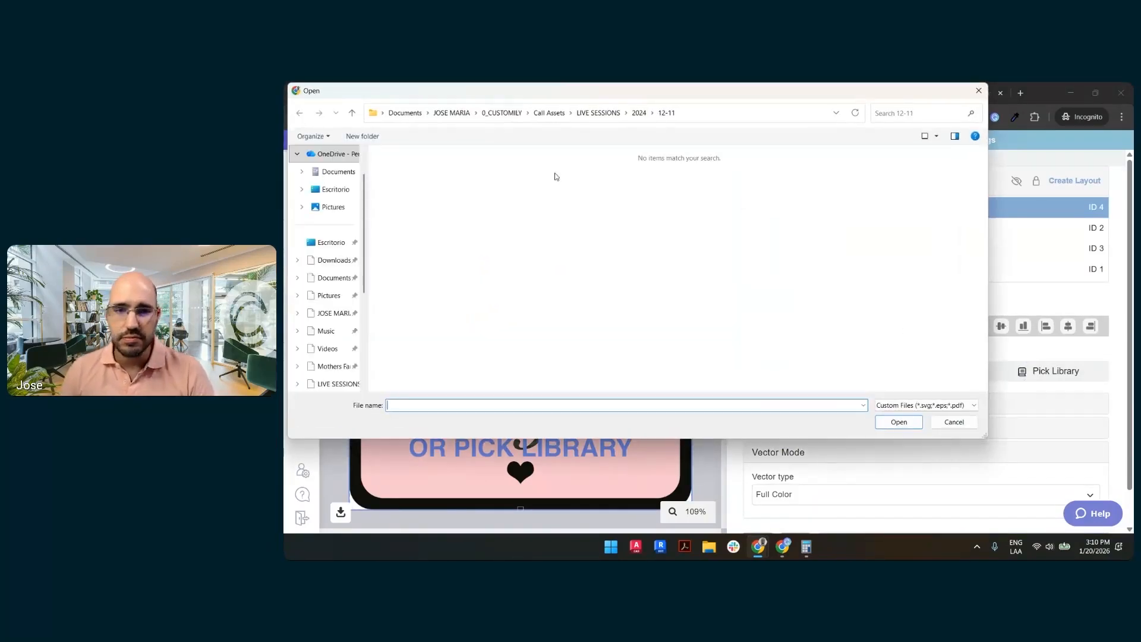
left_click(598, 113)
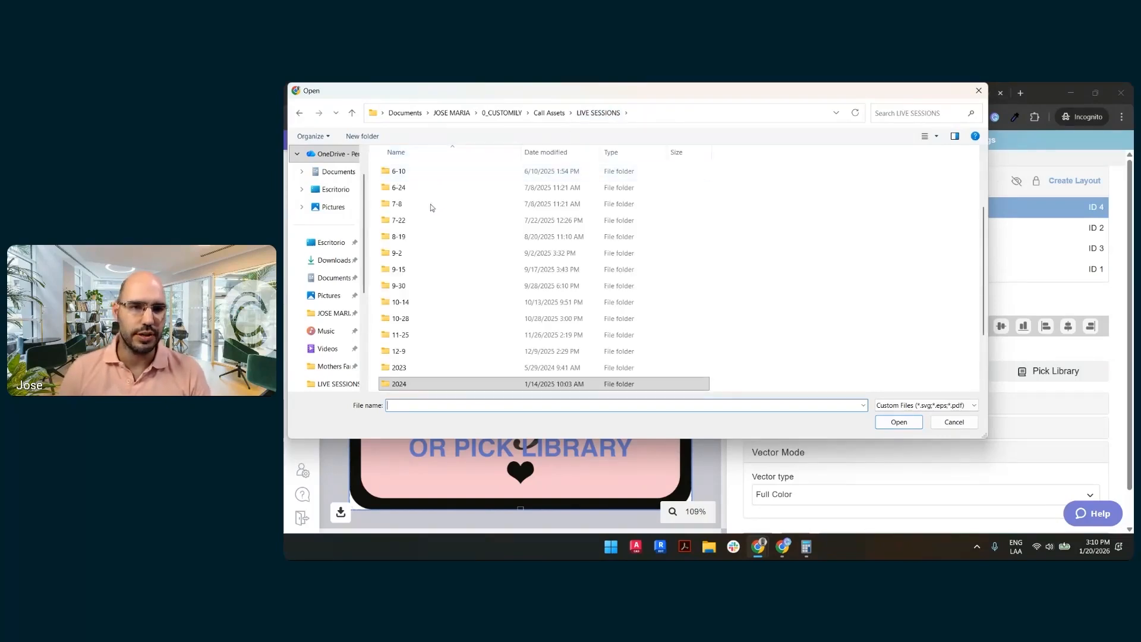
left_click(443, 219)
double_click(437, 187)
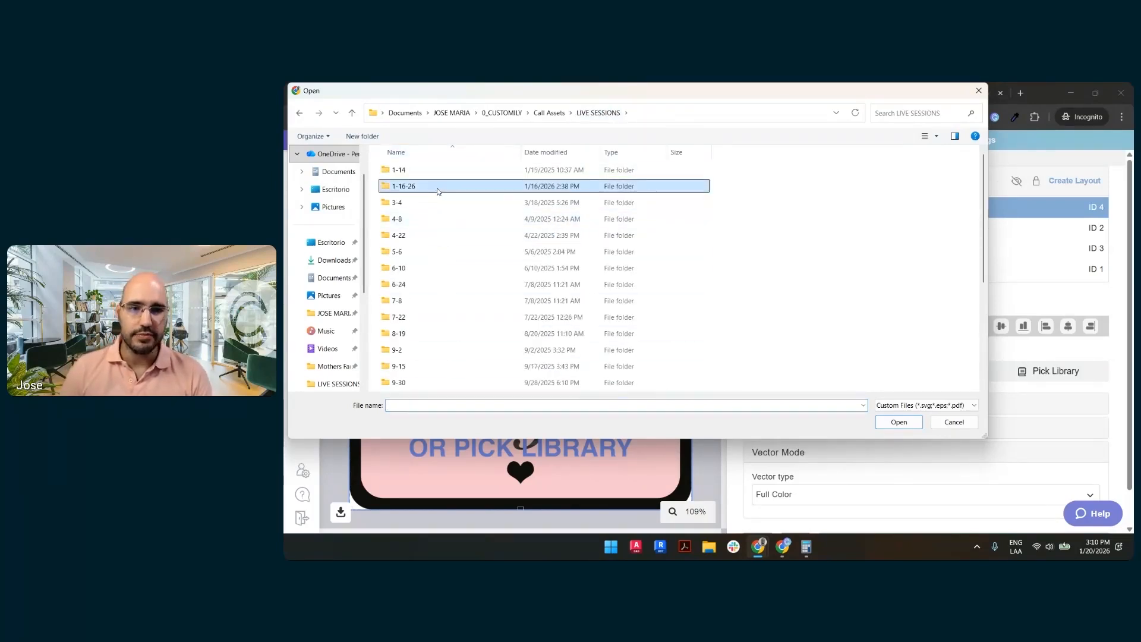
left_click(535, 186)
double_click(535, 185)
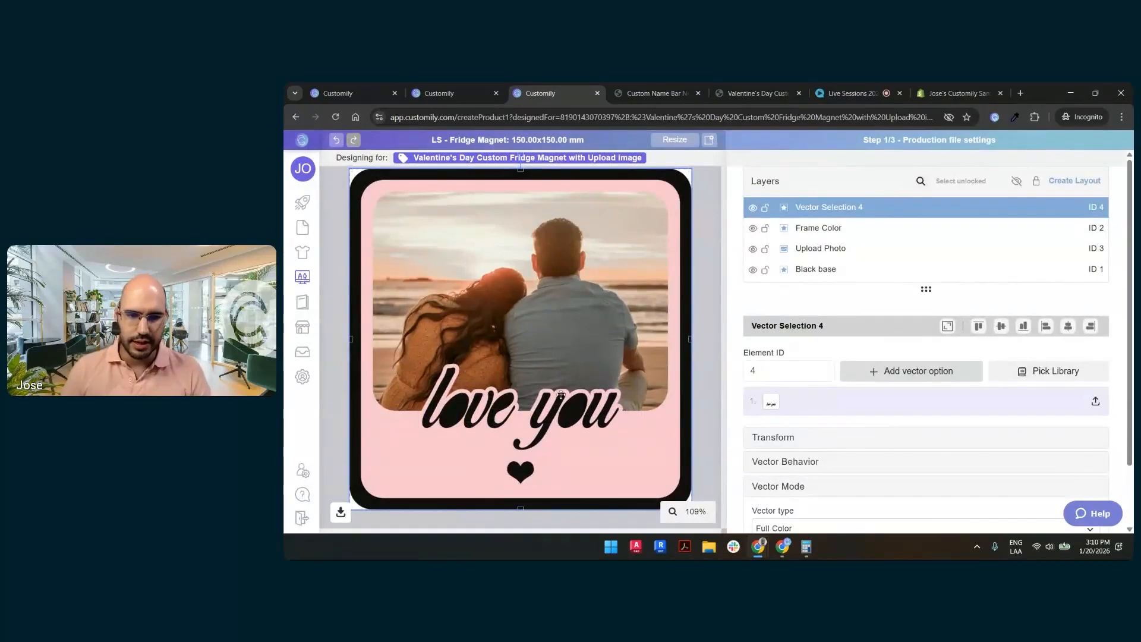
- Raise the Upload Photo area's lower edge to just below the frame's photo window and compare the lettering with Vector Selection 4 hidden and shown
left_click(808, 249)
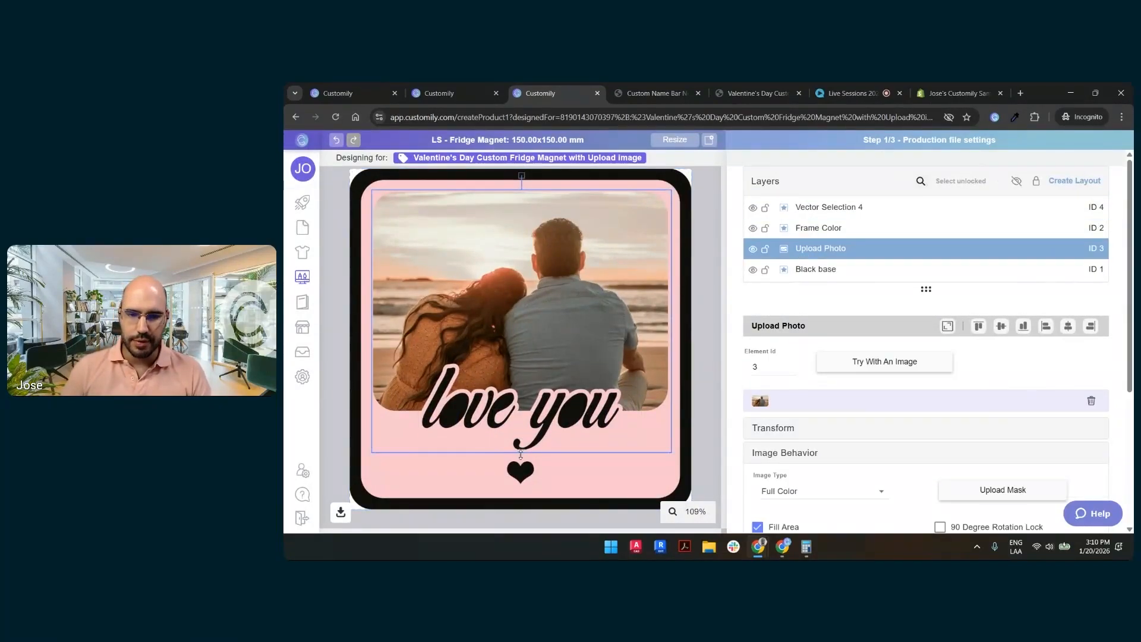
left_click_drag(518, 453, 521, 413)
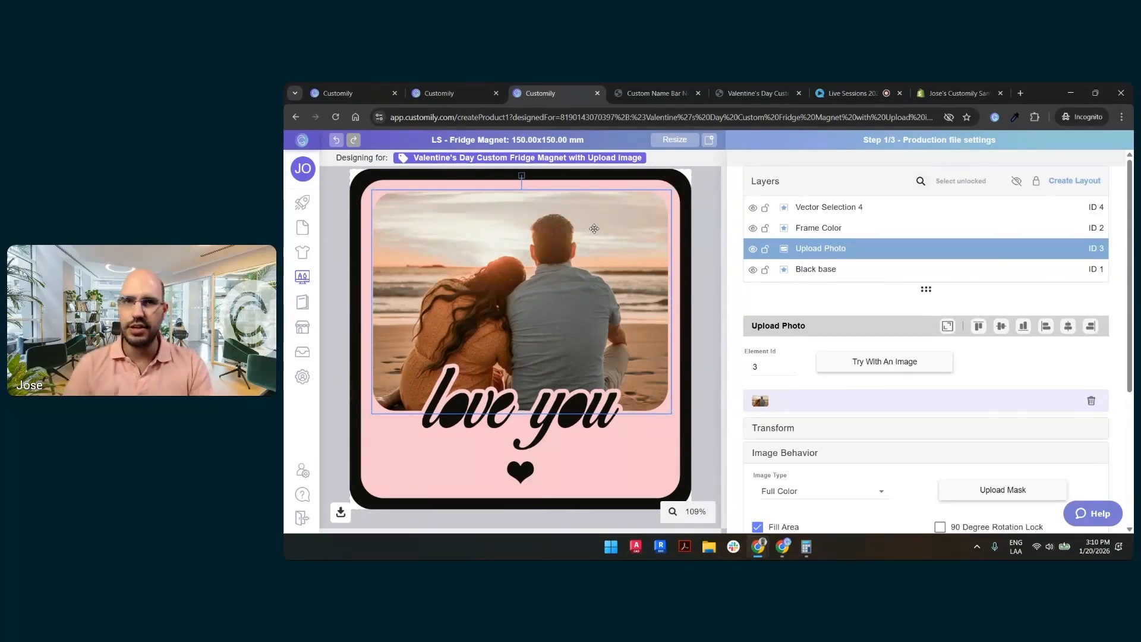
left_click(753, 208)
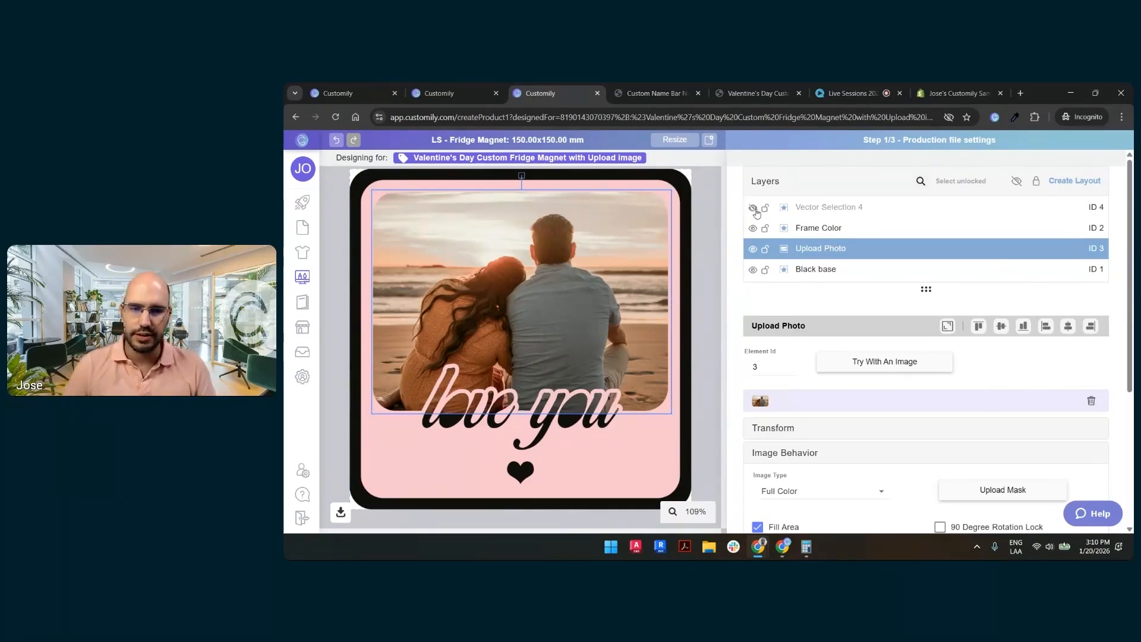
left_click(753, 208)
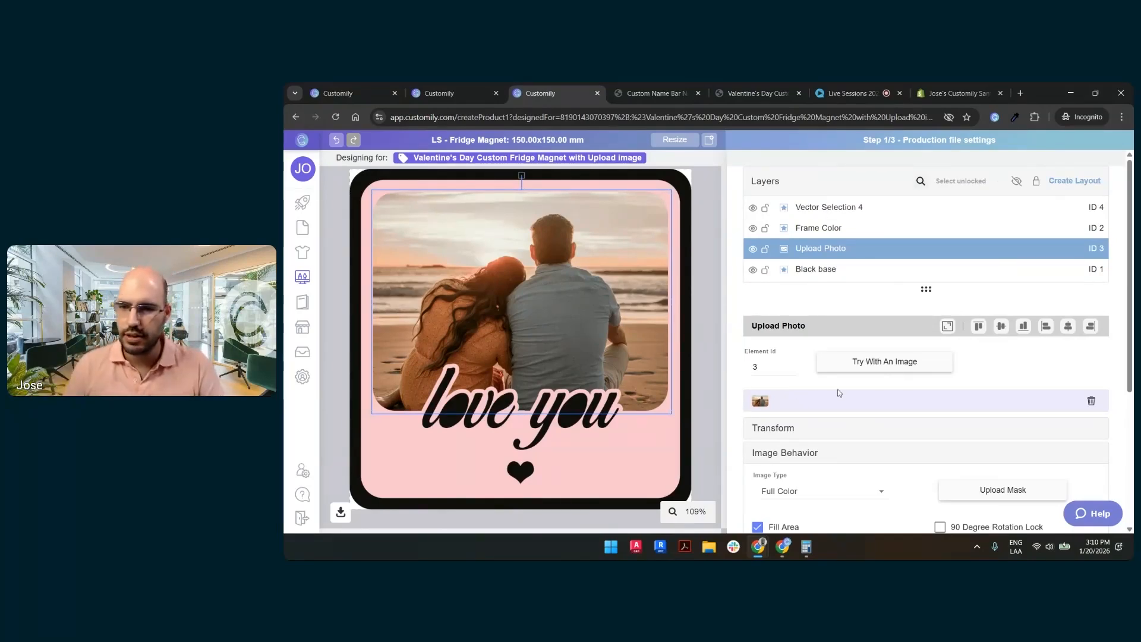
- Add a text box and reshape it into a wide, shallow box on the pink frame left of the heart
left_click(708, 348)
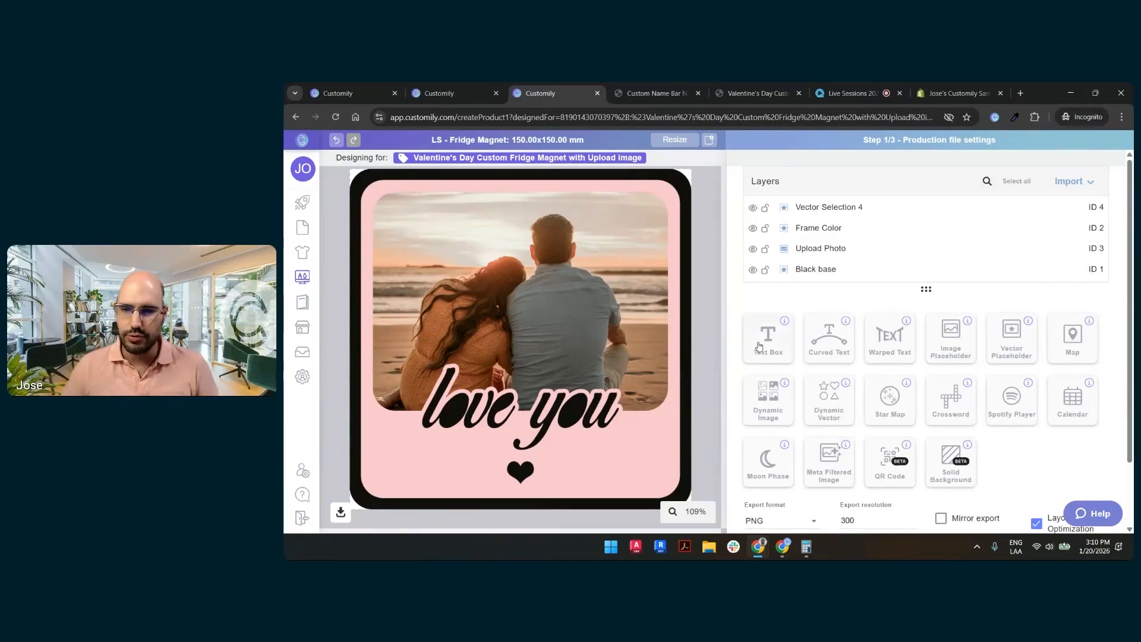
left_click_drag(768, 338, 491, 424)
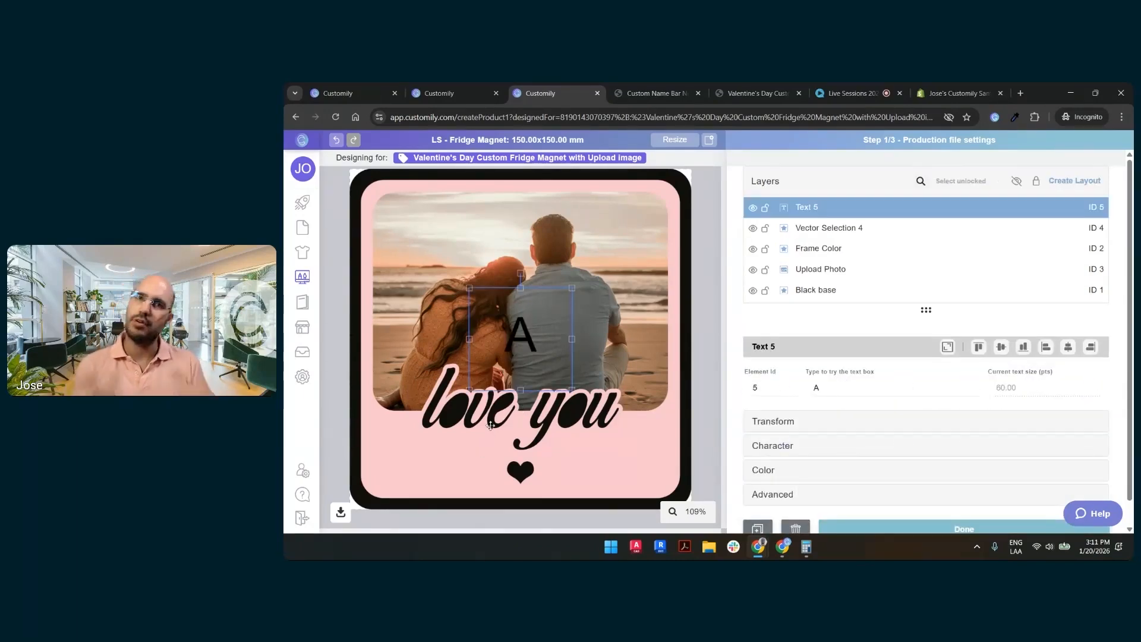
left_click_drag(509, 373, 458, 443)
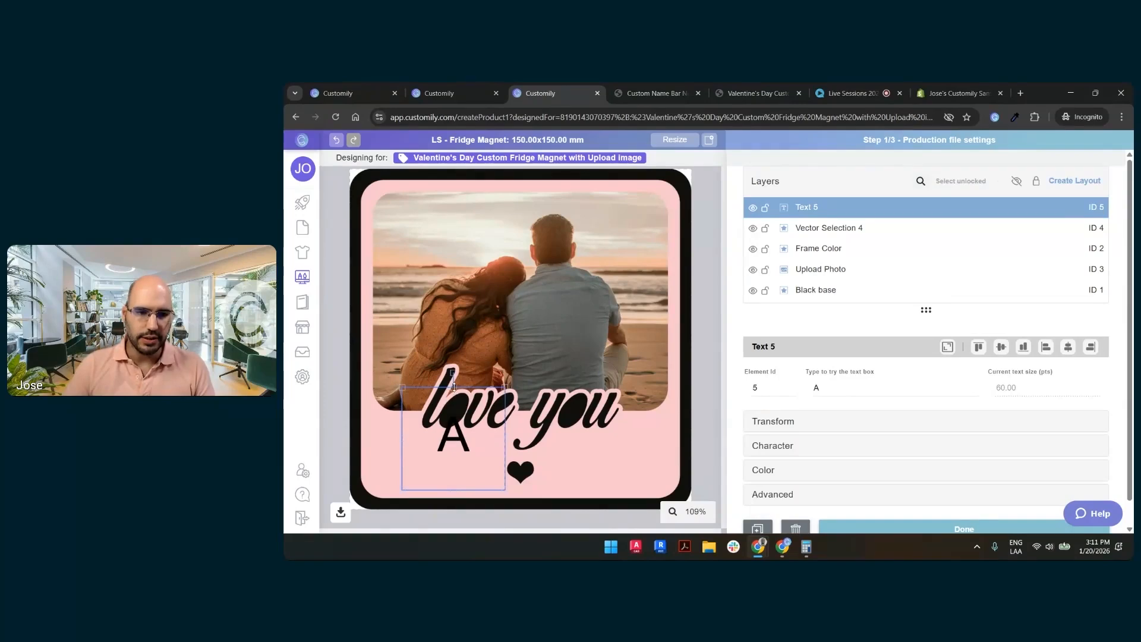
left_click_drag(453, 386, 381, 474)
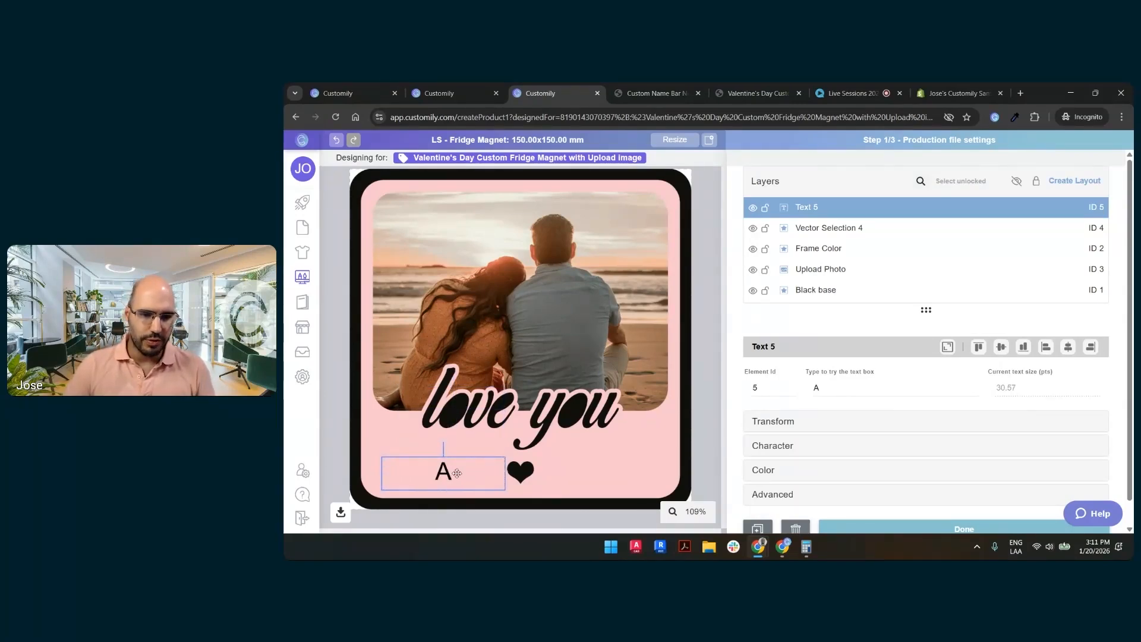
- Set the text box's horizontal alignment to Right and leave a small gap between the box and the heart
left_click(860, 445)
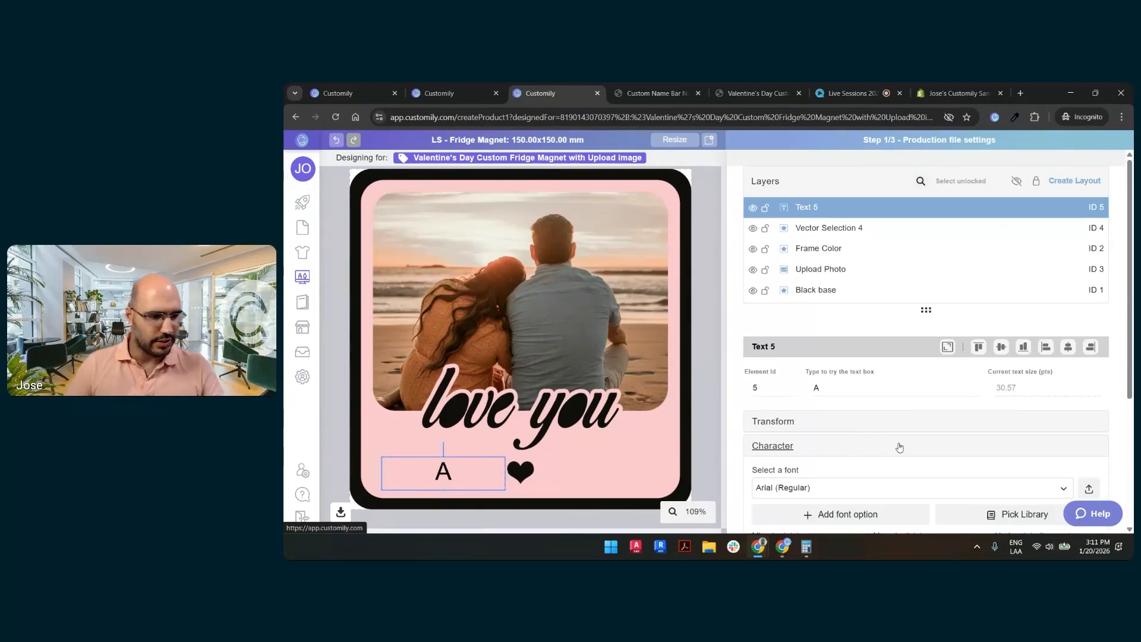
scroll(1030, 451, "down", 2)
left_click(1074, 445)
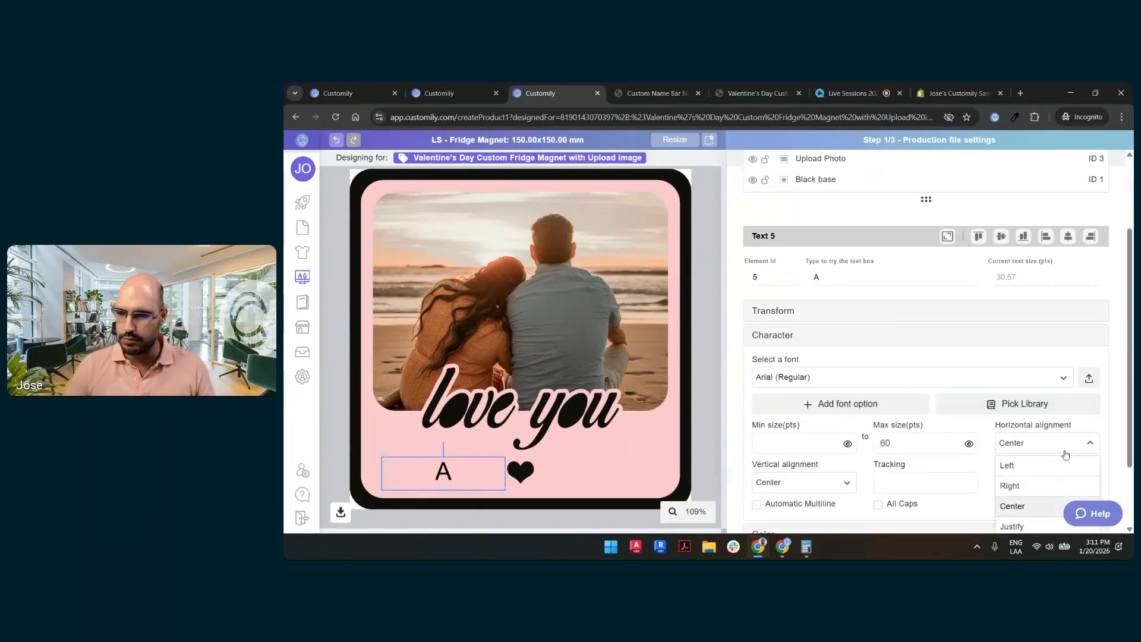
left_click(1047, 486)
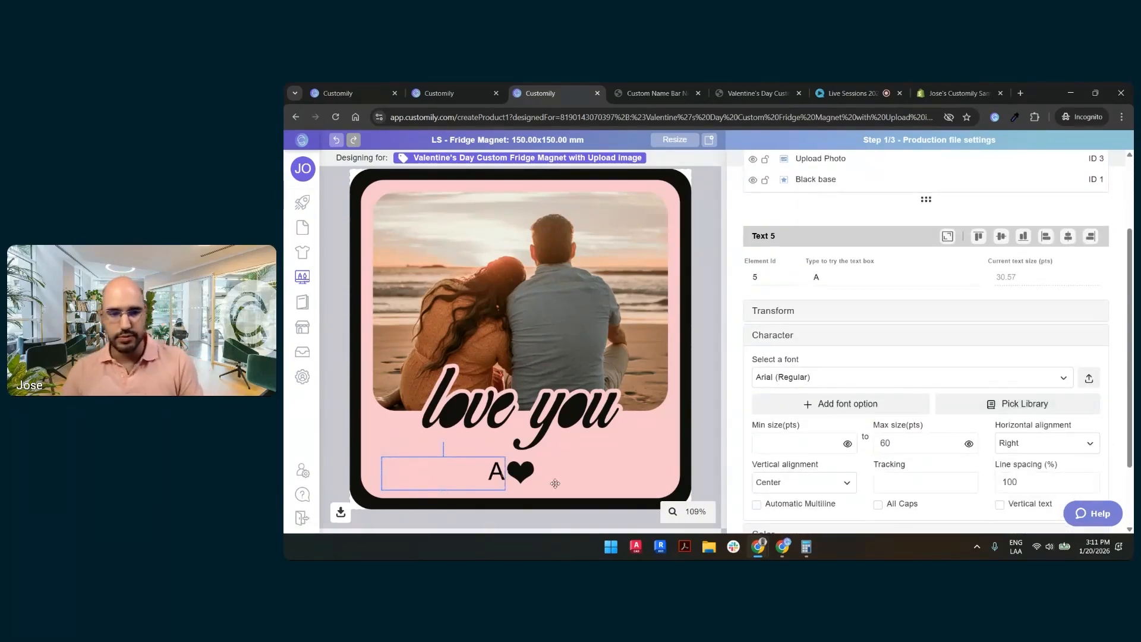
left_click_drag(503, 473, 499, 474)
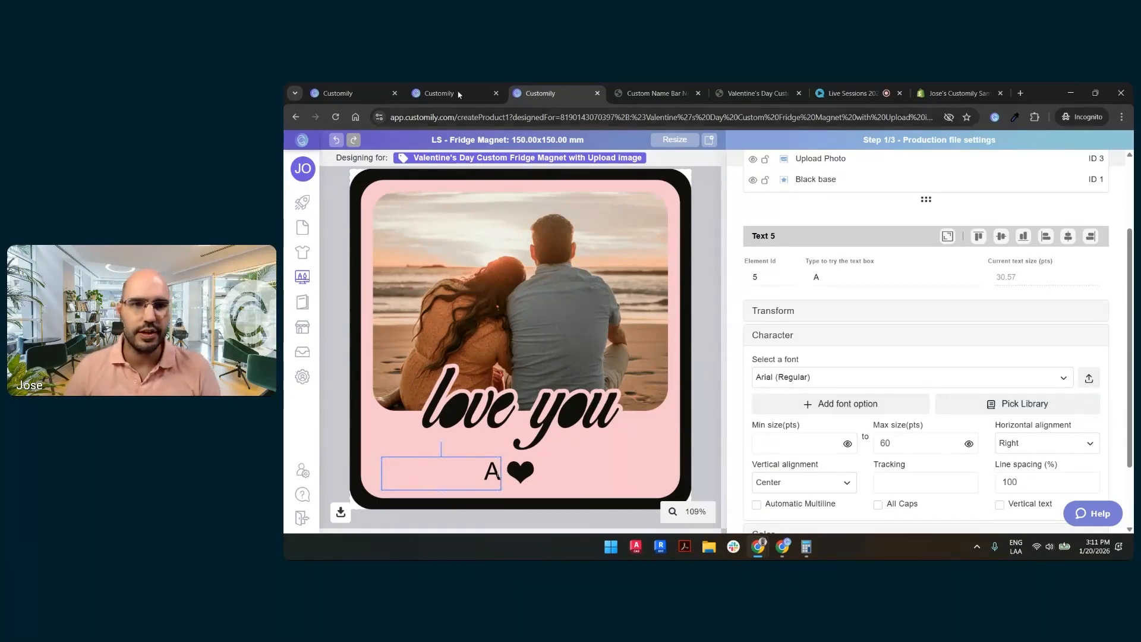
- Check the font and size settings of the Left Name text in the finished Fridge Magnet VD template
left_click(439, 94)
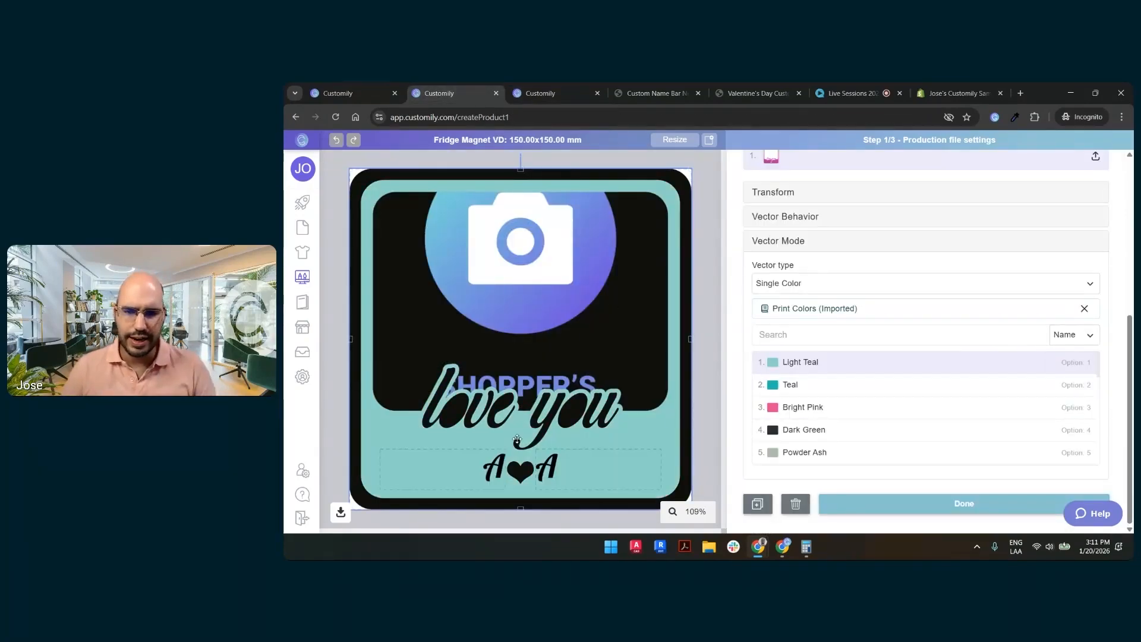
left_click(496, 471)
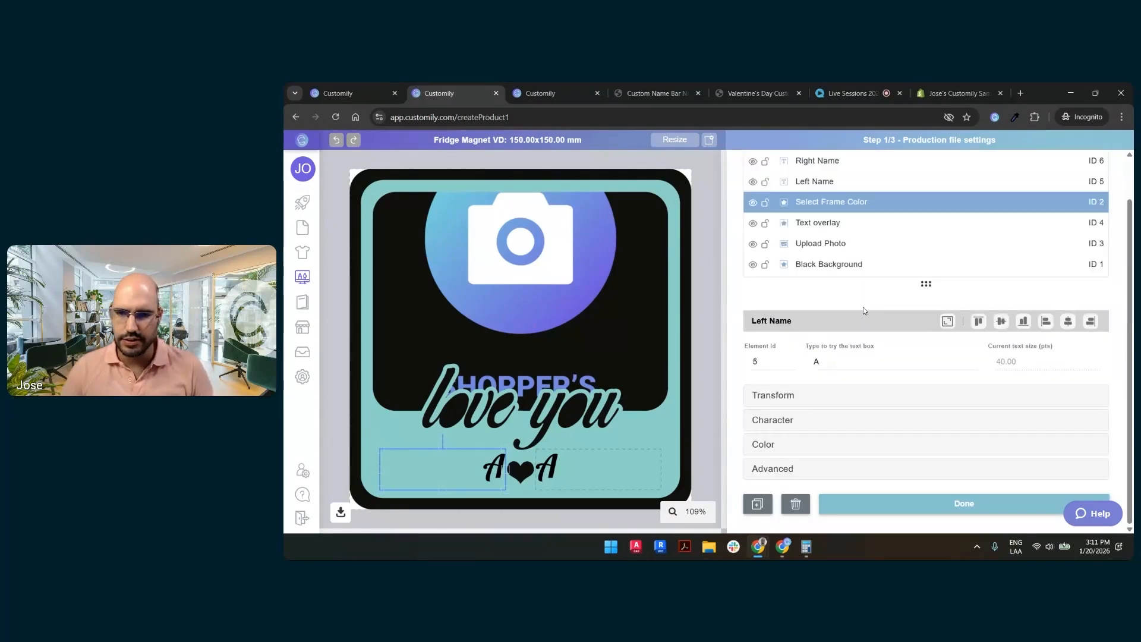
left_click(812, 425)
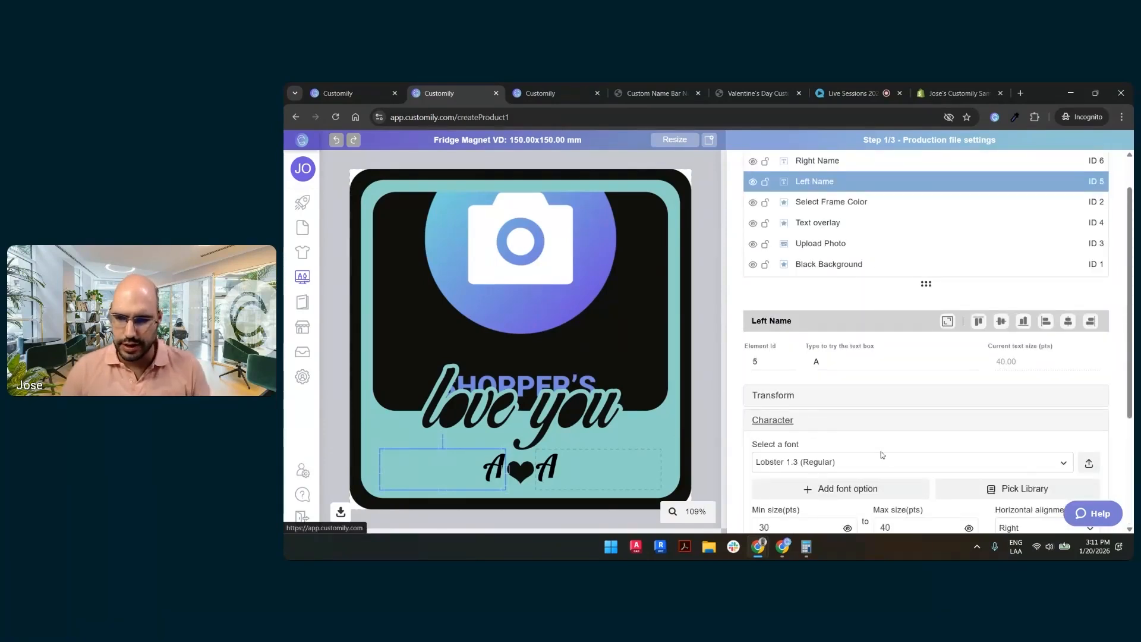
- Return to the LS - Fridge Magnet template and set the Text 5 font to Lobster 1.3 (Regular)
left_click(547, 97)
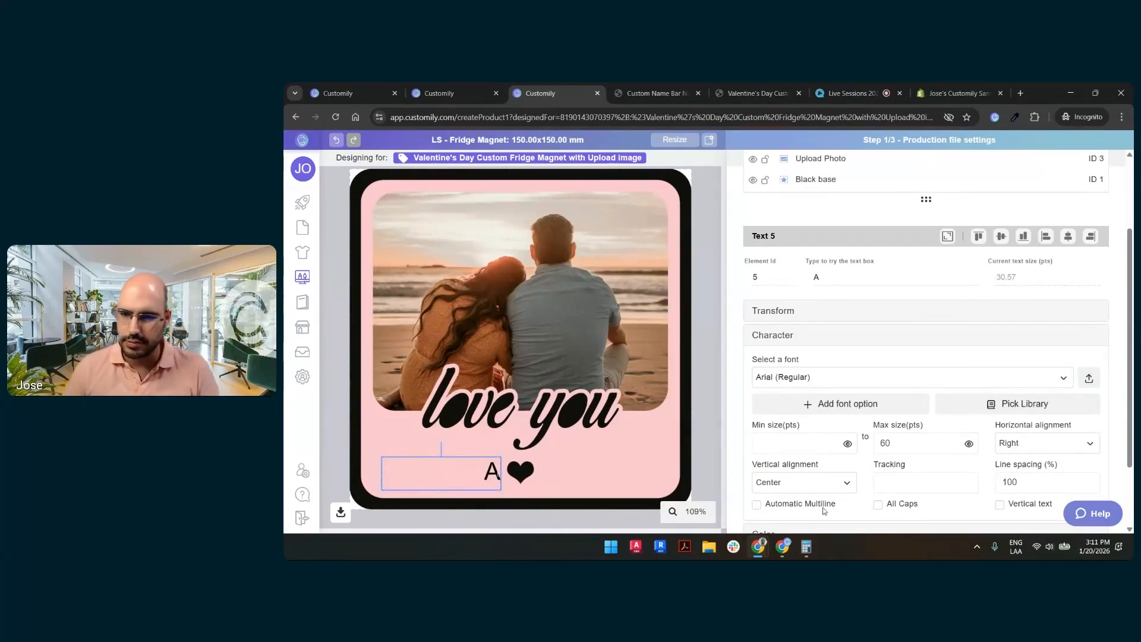
left_click(867, 373)
type("lob")
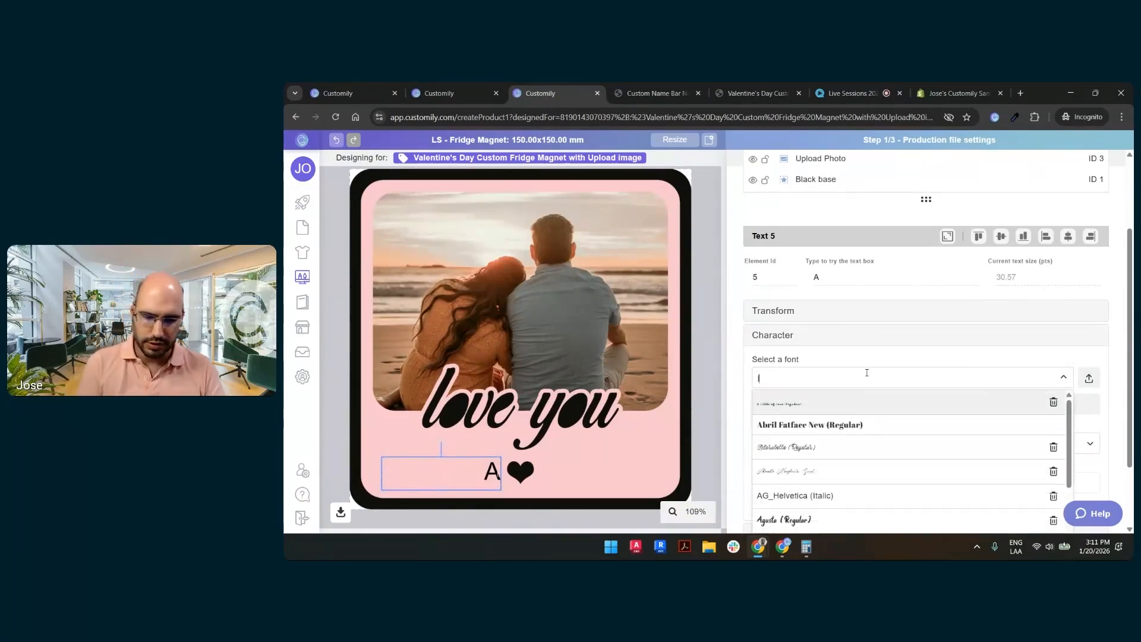
left_click(845, 402)
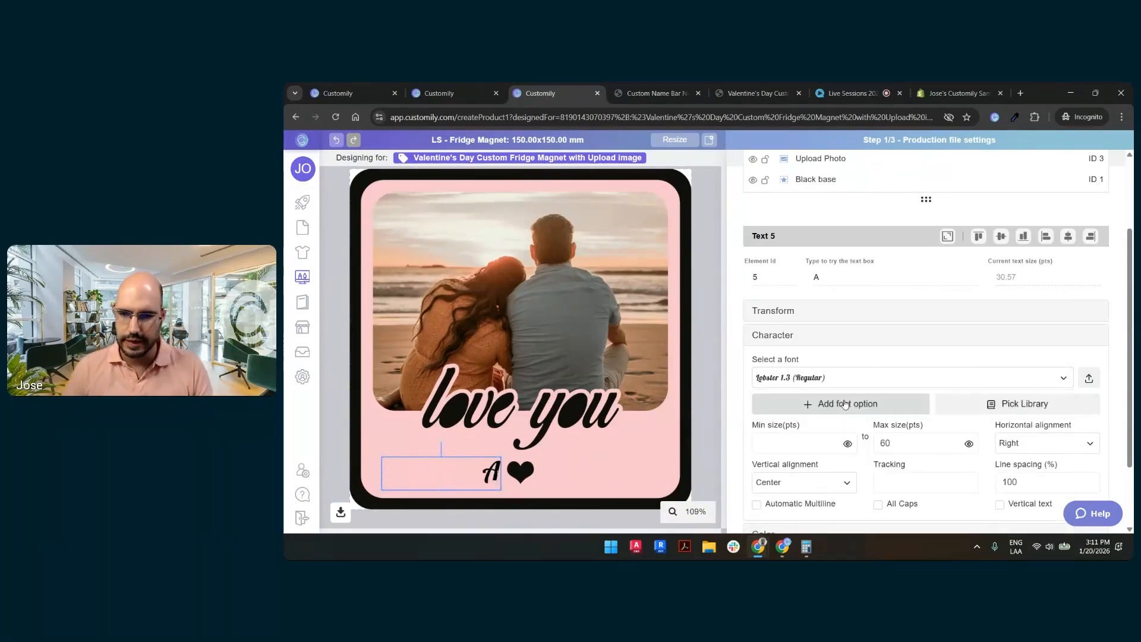
- Limit the text size to a minimum of 25 pts and a maximum of 30 pts and preview the minimum size
double_click(909, 444)
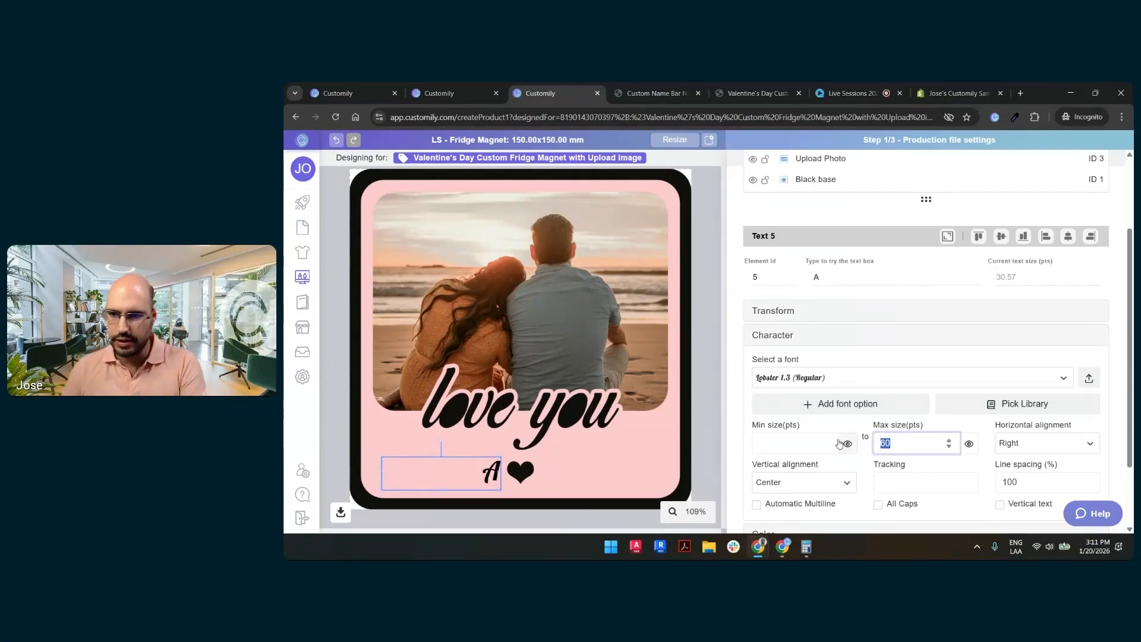
type("30")
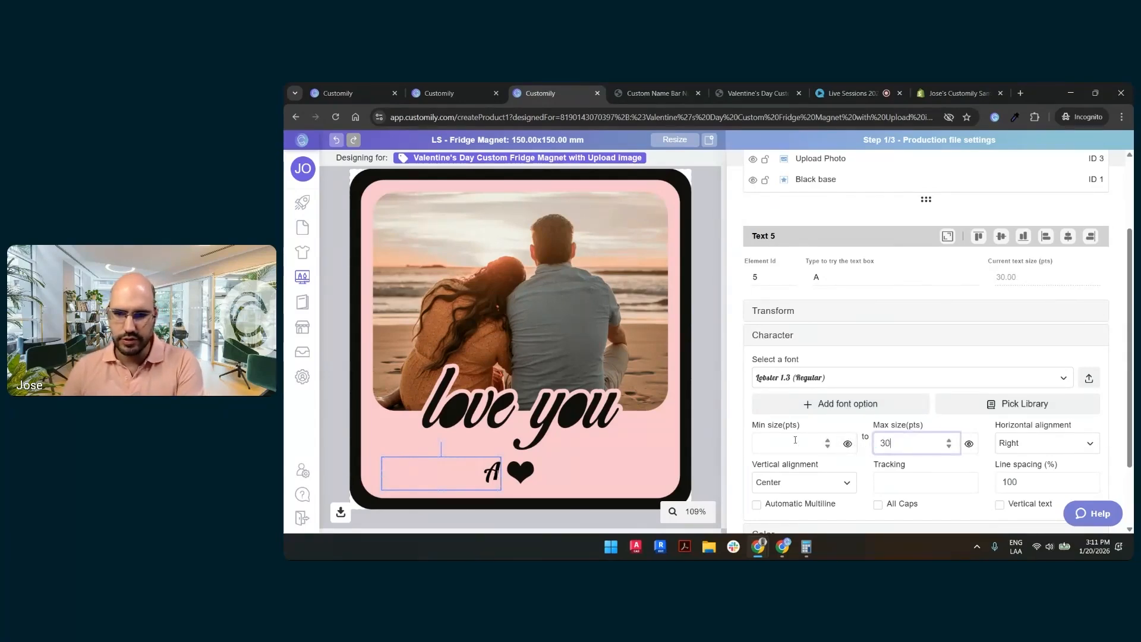
type("0")
key("BackSpace")
left_click(795, 442)
type("20")
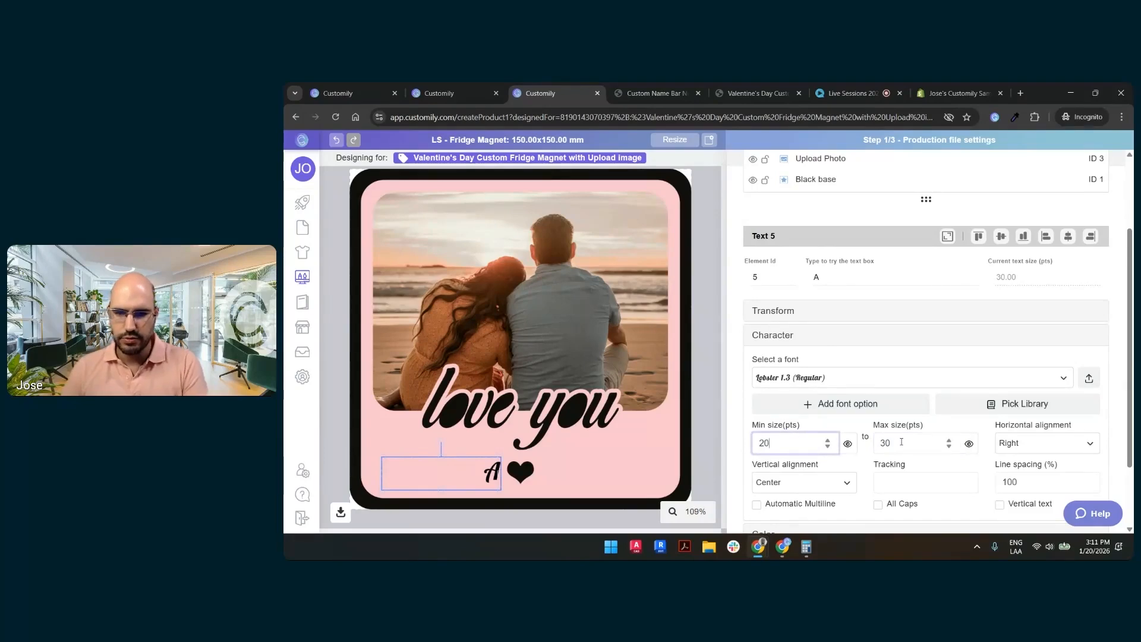
key("BackSpace")
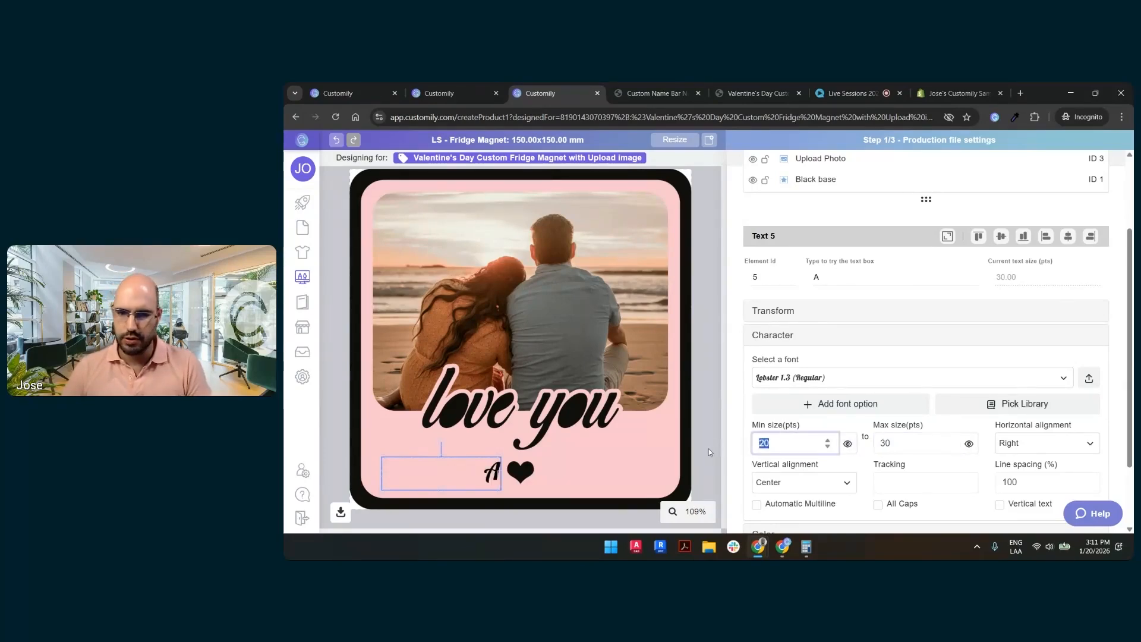
type("5")
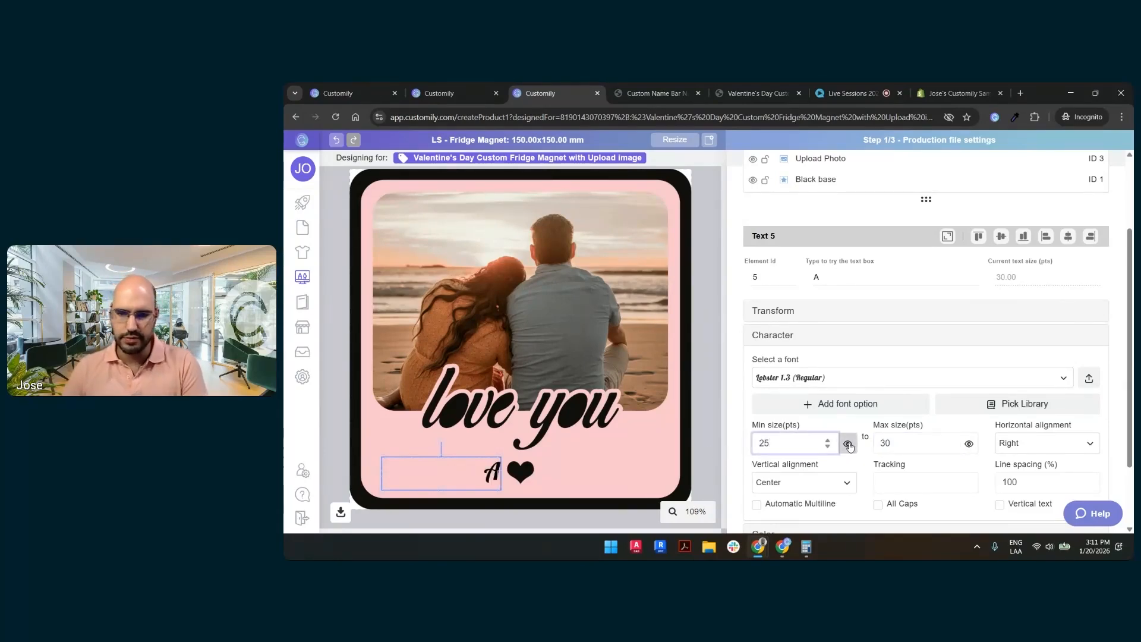
left_click(848, 443)
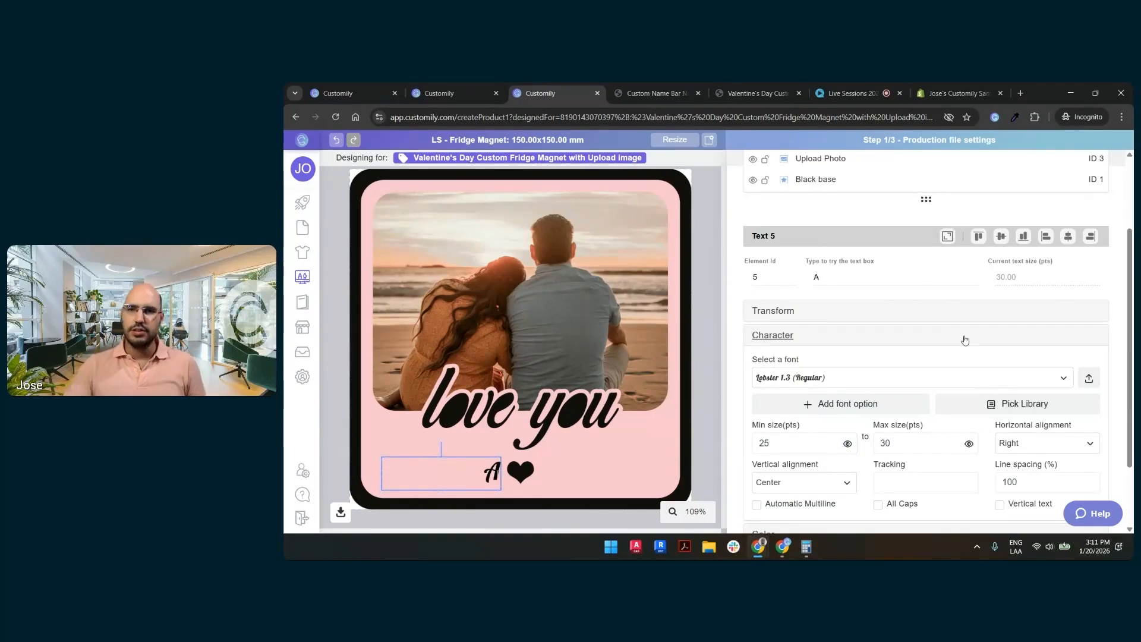
- Rename the Text 5 layer to "Name 1"
scroll(878, 216, "up", 2)
double_click(827, 207)
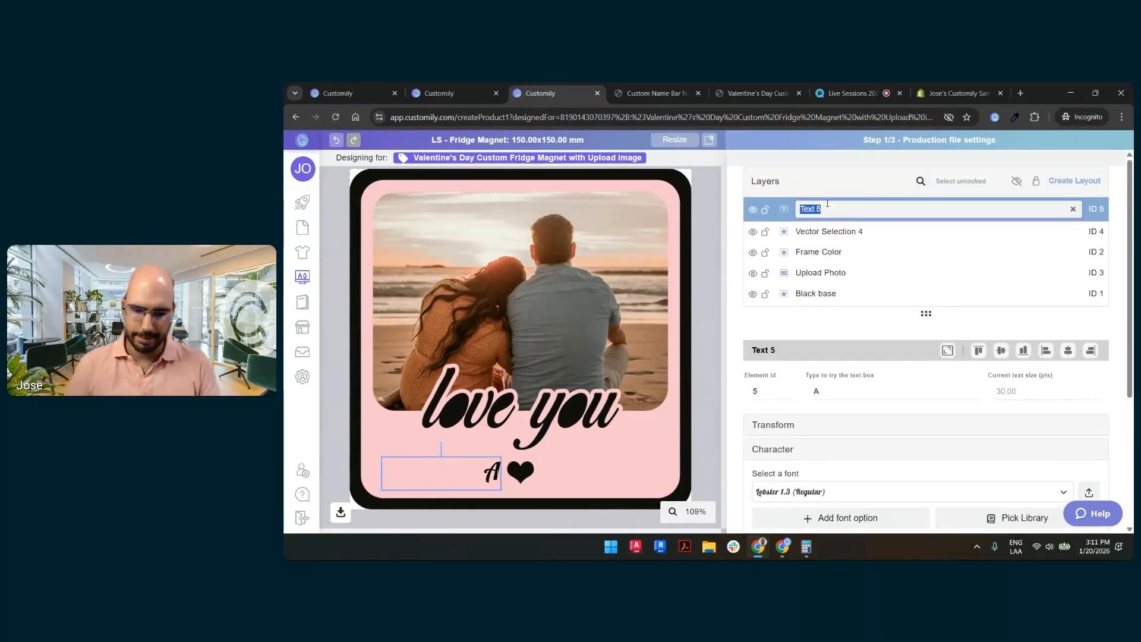
type("Name 1")
key("Return")
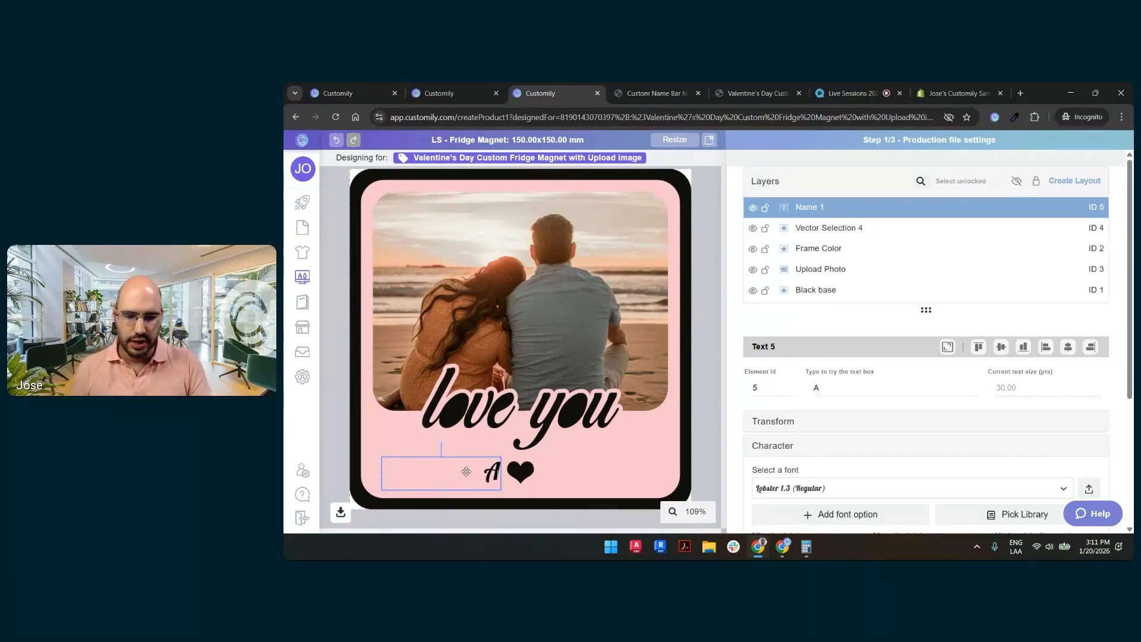
- Duplicate the Name 1 text box and place the copy on the other side of the heart
key("ctrl+v")
left_click_drag(465, 469, 667, 414)
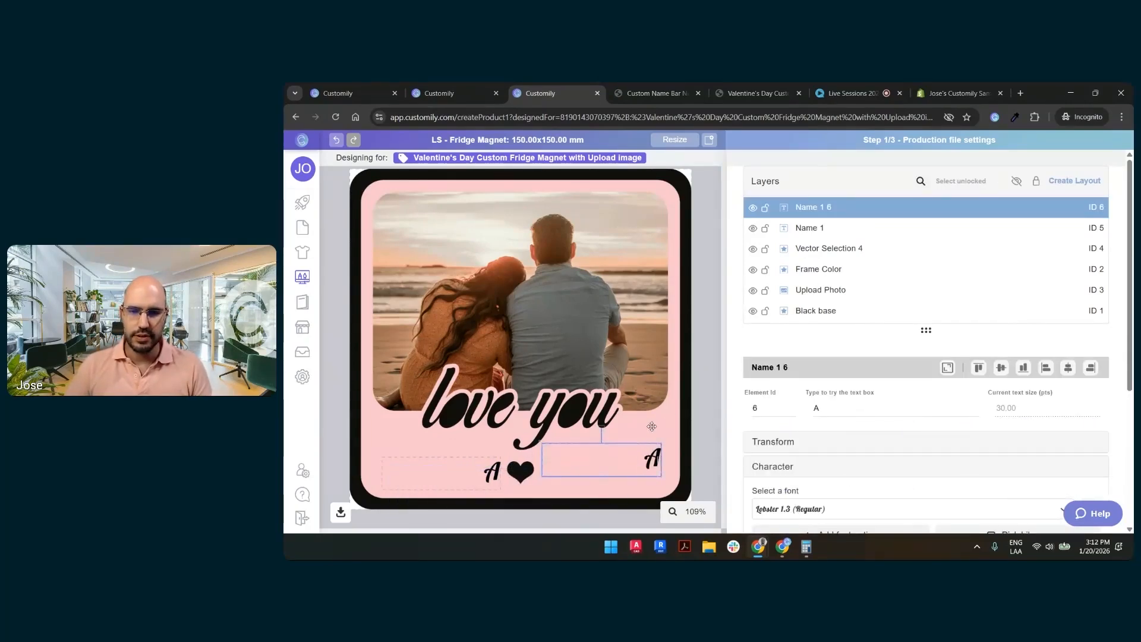
scroll(588, 451, "up", 4)
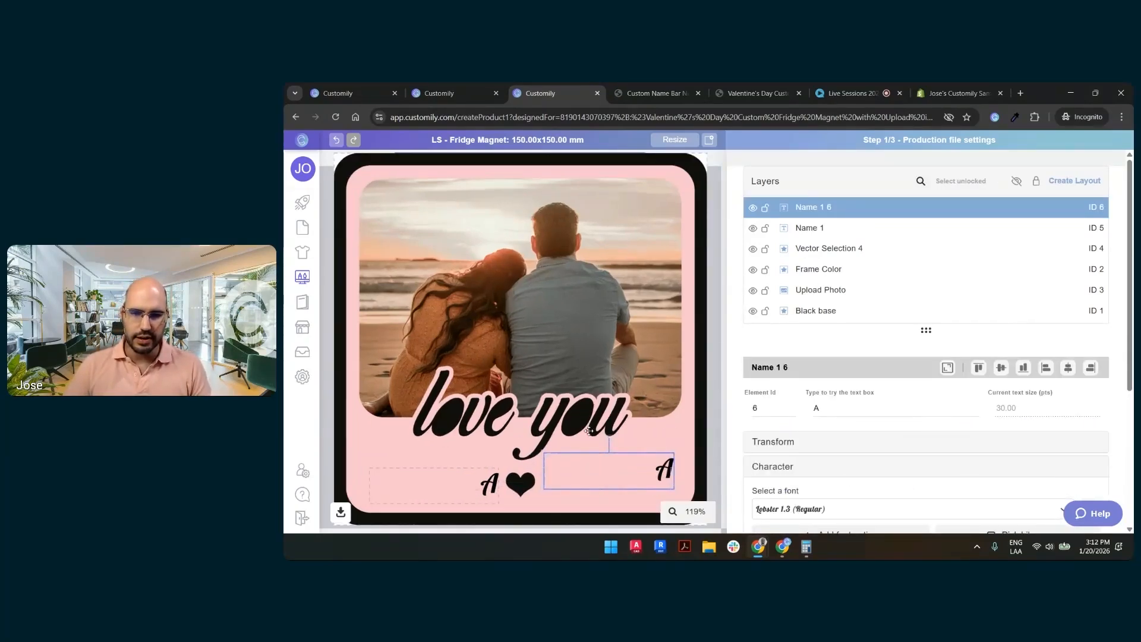
left_click_drag(625, 442, 624, 447)
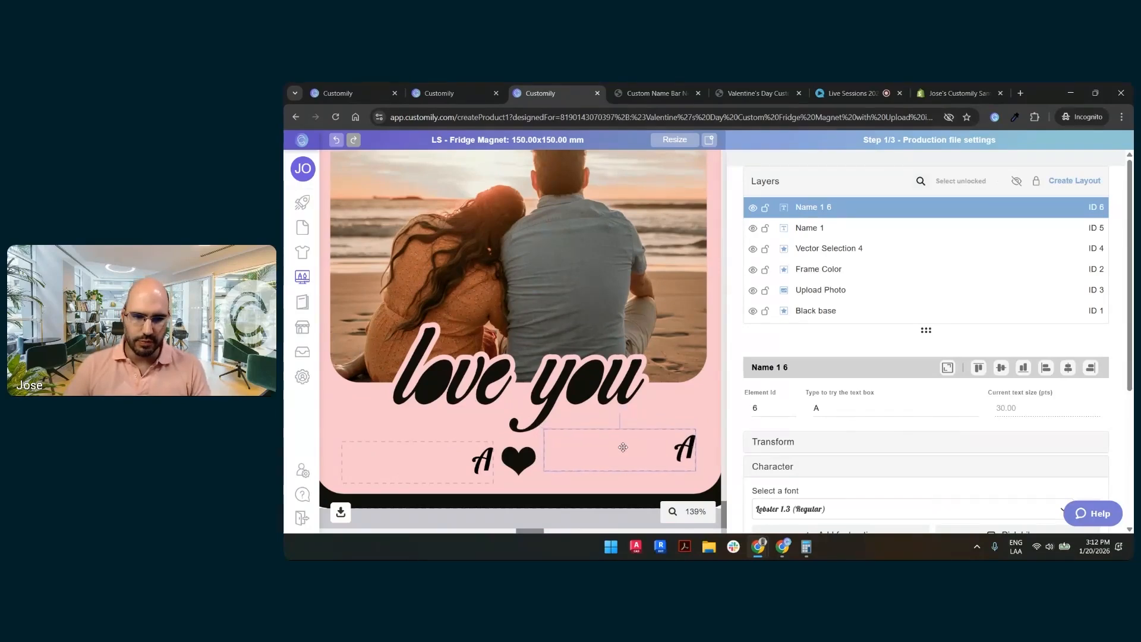
- Align the bottom edges of the two name text boxes
left_click(459, 461, "shift")
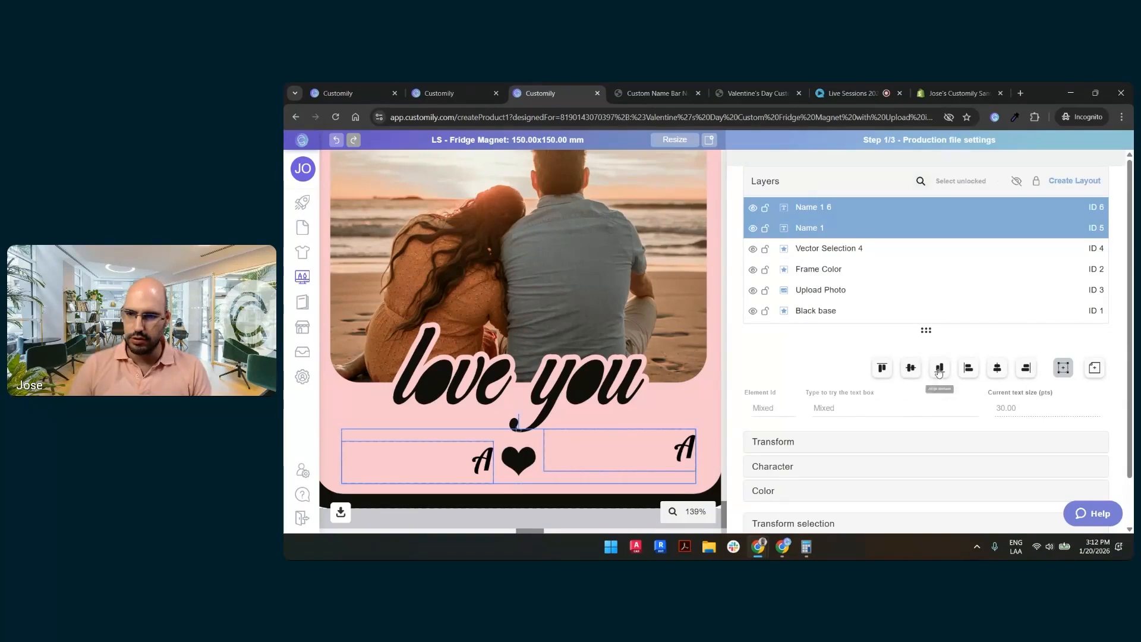
left_click(939, 367)
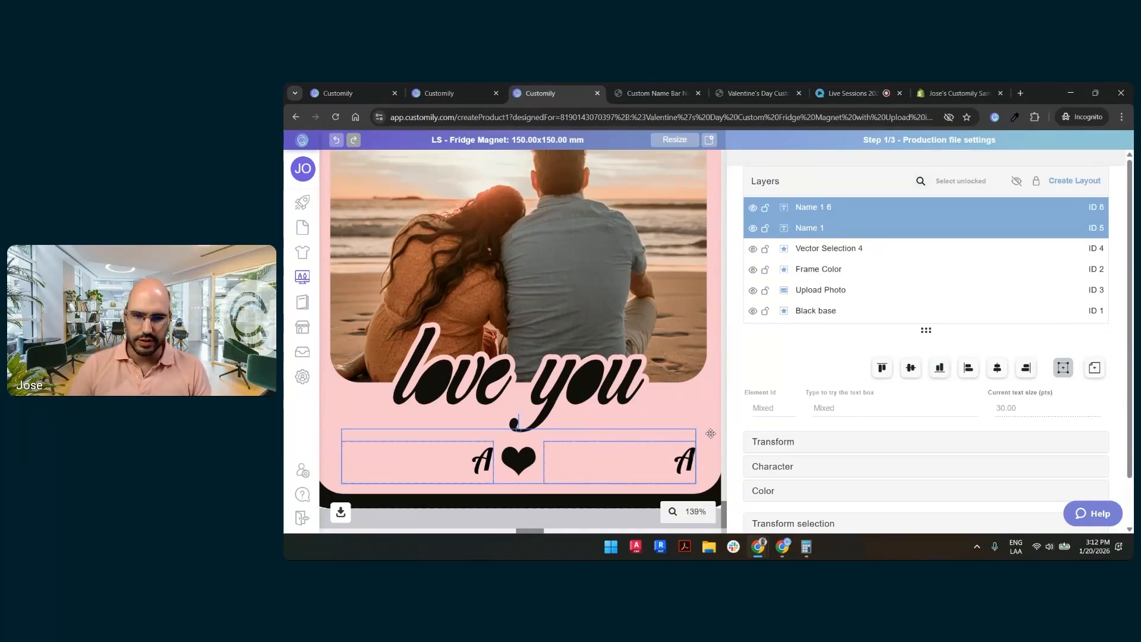
left_click(681, 425)
- Set the horizontal alignment of the duplicated name text to Left so it starts beside the heart
left_click(673, 435)
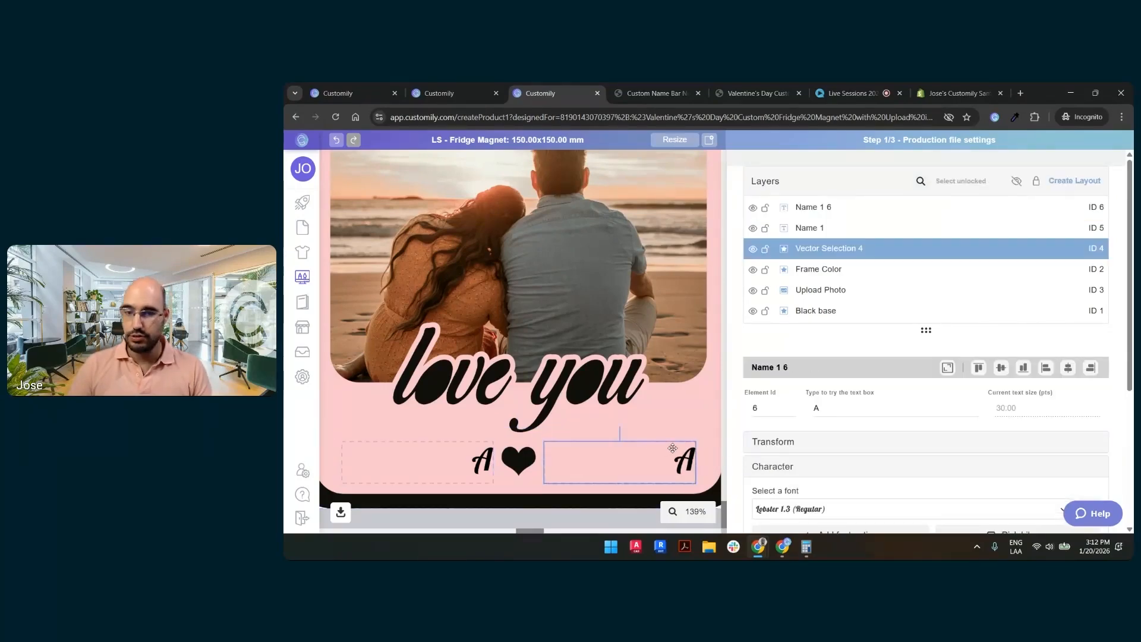
scroll(909, 444, "down", 4)
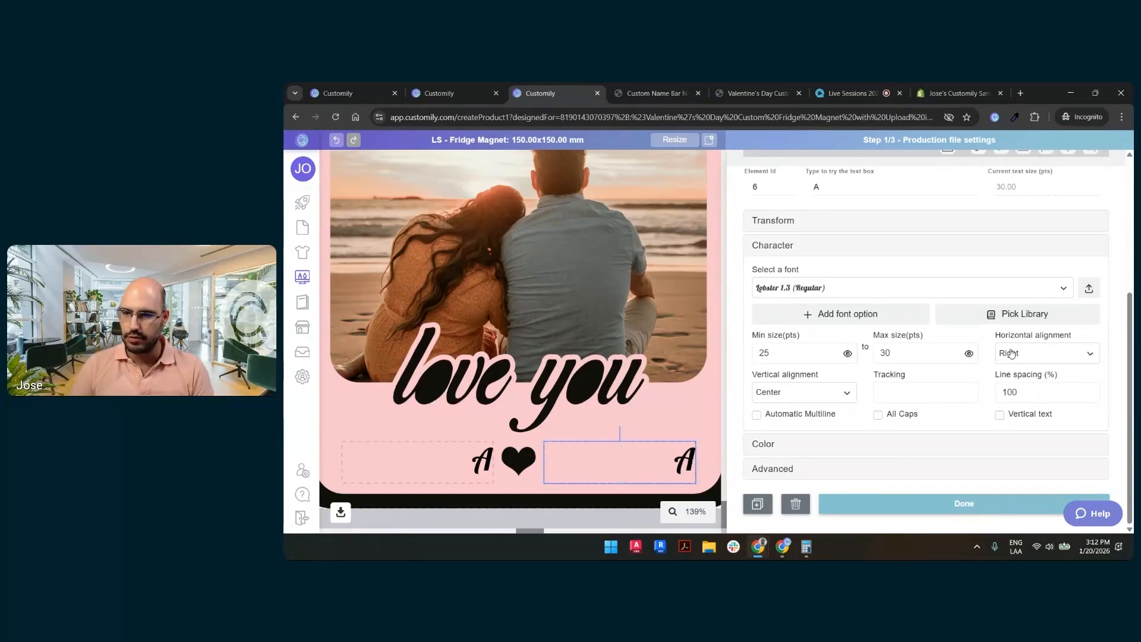
left_click(1011, 353)
left_click(1015, 375)
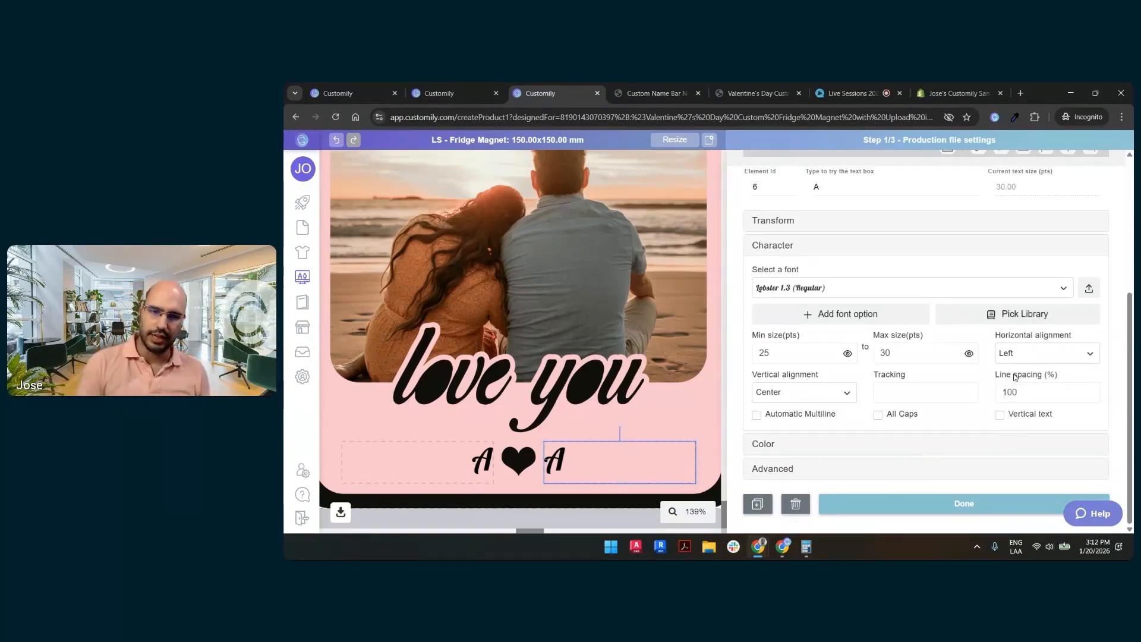
- Rename the duplicated text layer to "Name 2" and deselect it
scroll(1014, 376, "up", 4)
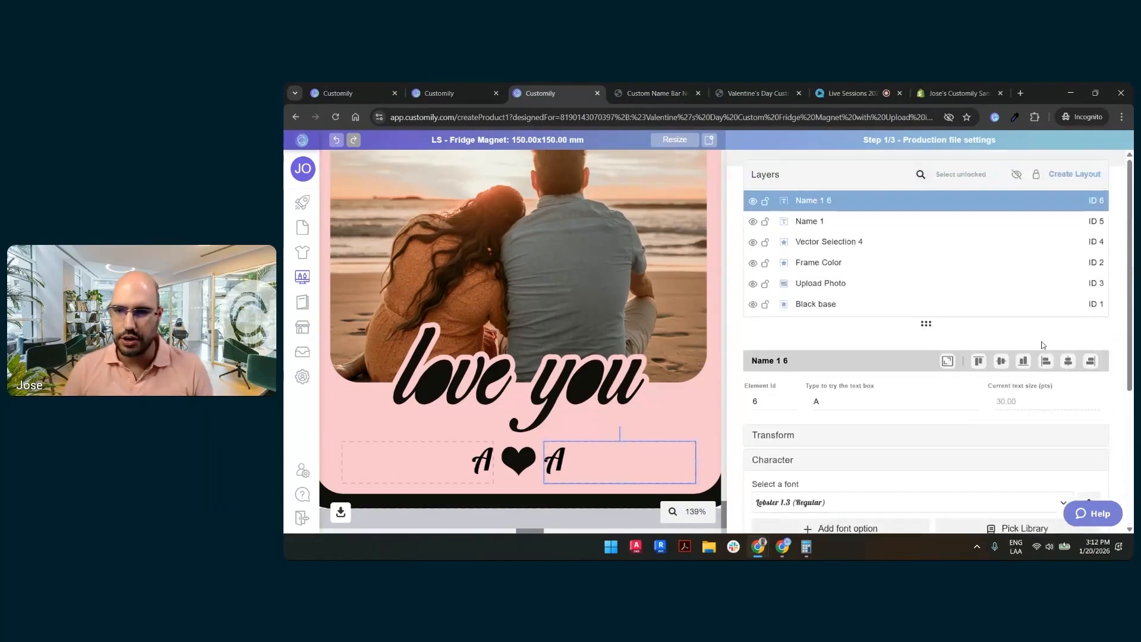
double_click(837, 212)
type("2")
key("Return")
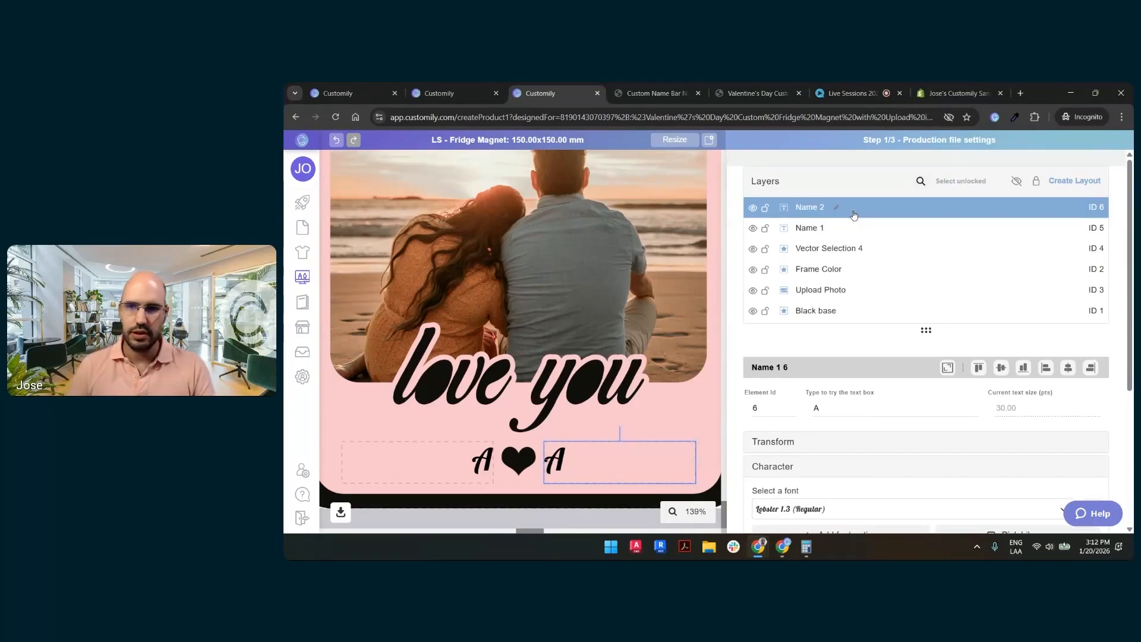
scroll(559, 322, "down", 5)
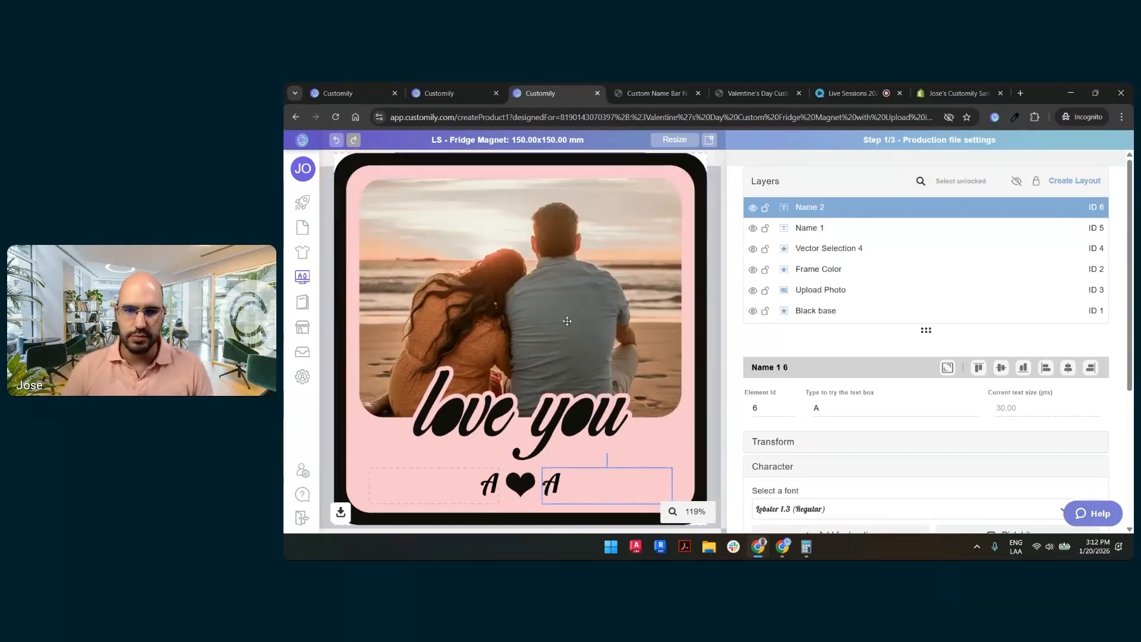
left_click(690, 305)
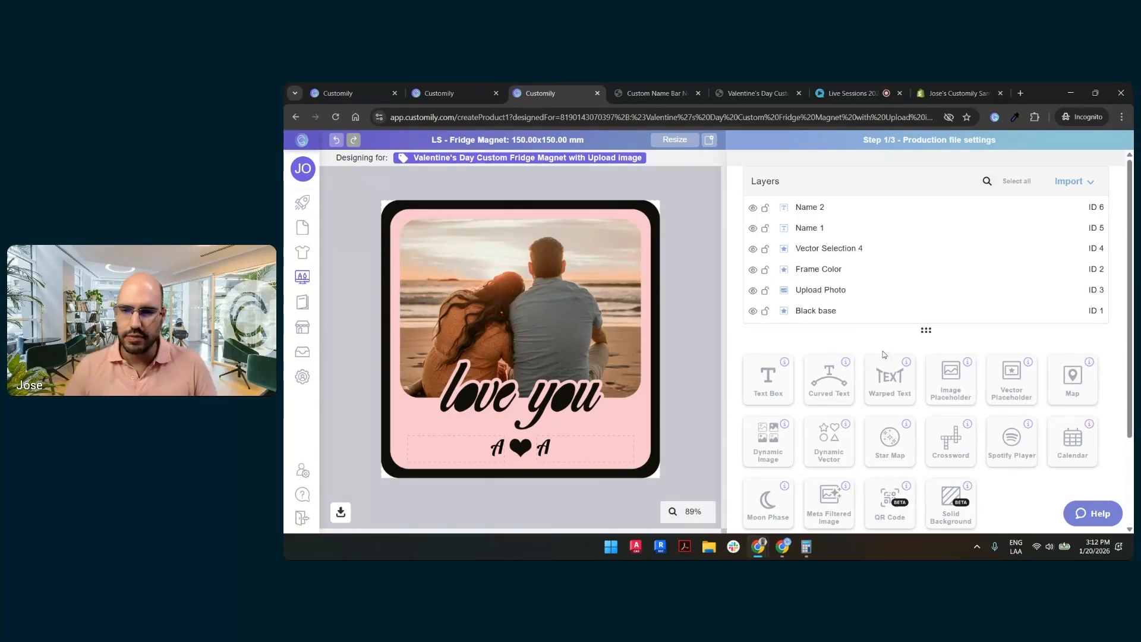
- Set the production file export to EPS format with CMYK color mode and continue to the preview setup
scroll(915, 416, "down", 2)
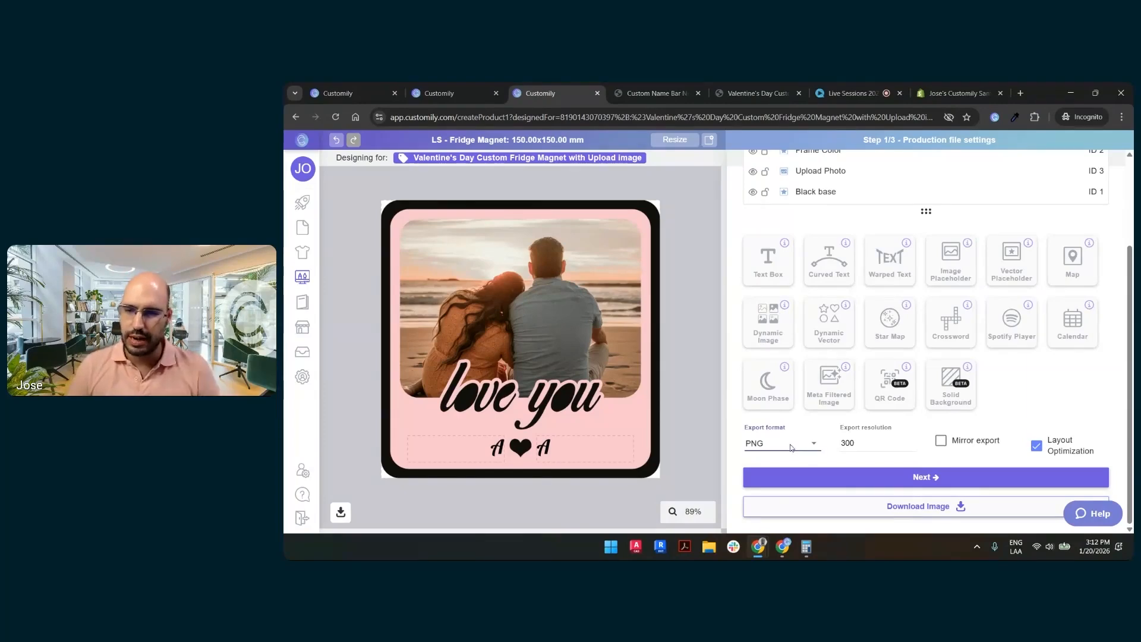
left_click(791, 449)
scroll(782, 440, "up", 1)
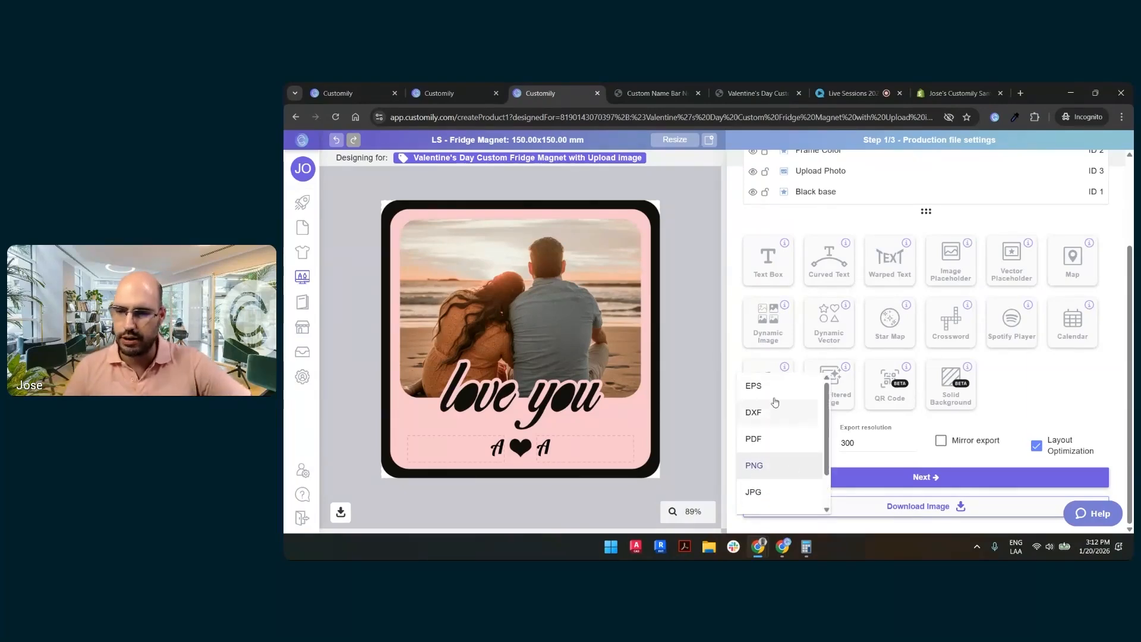
left_click(767, 387)
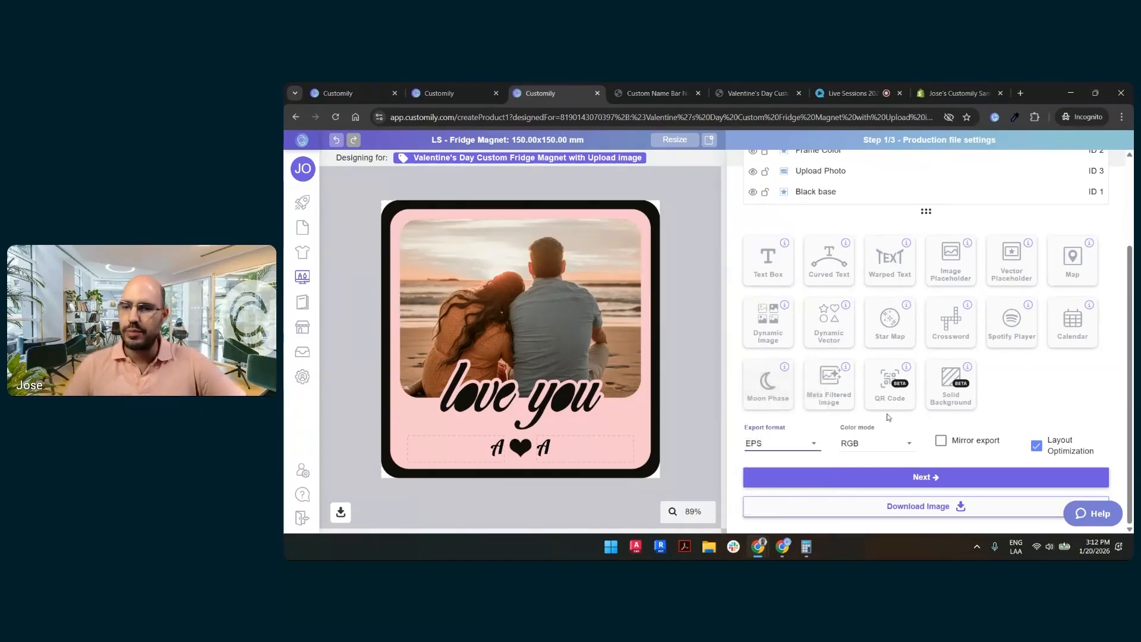
left_click(879, 445)
left_click(876, 471)
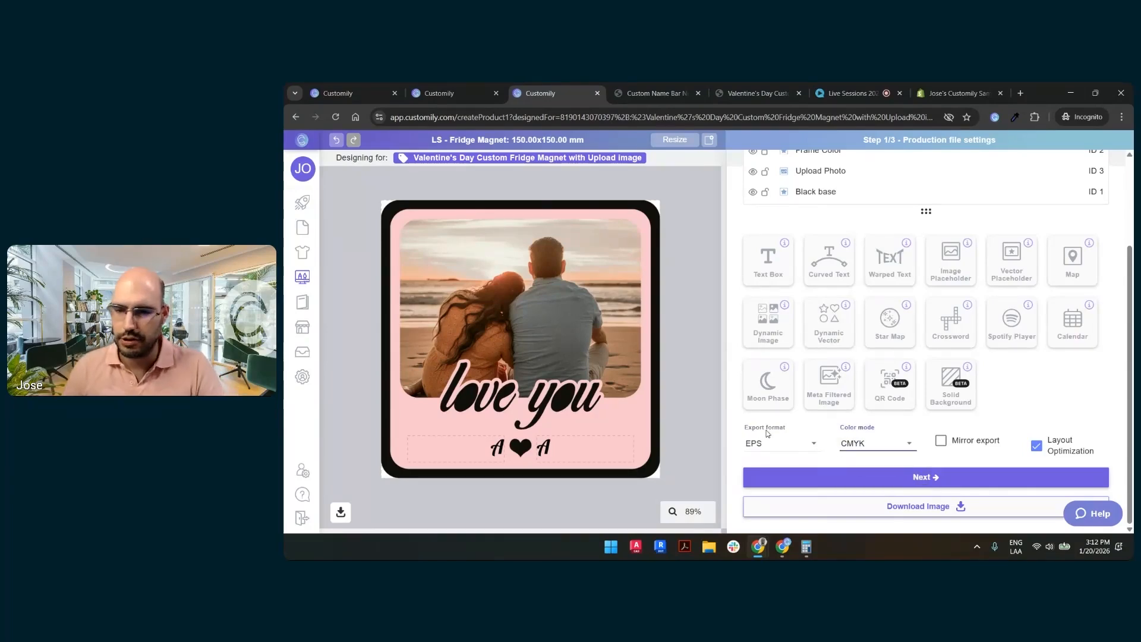
left_click(919, 482)
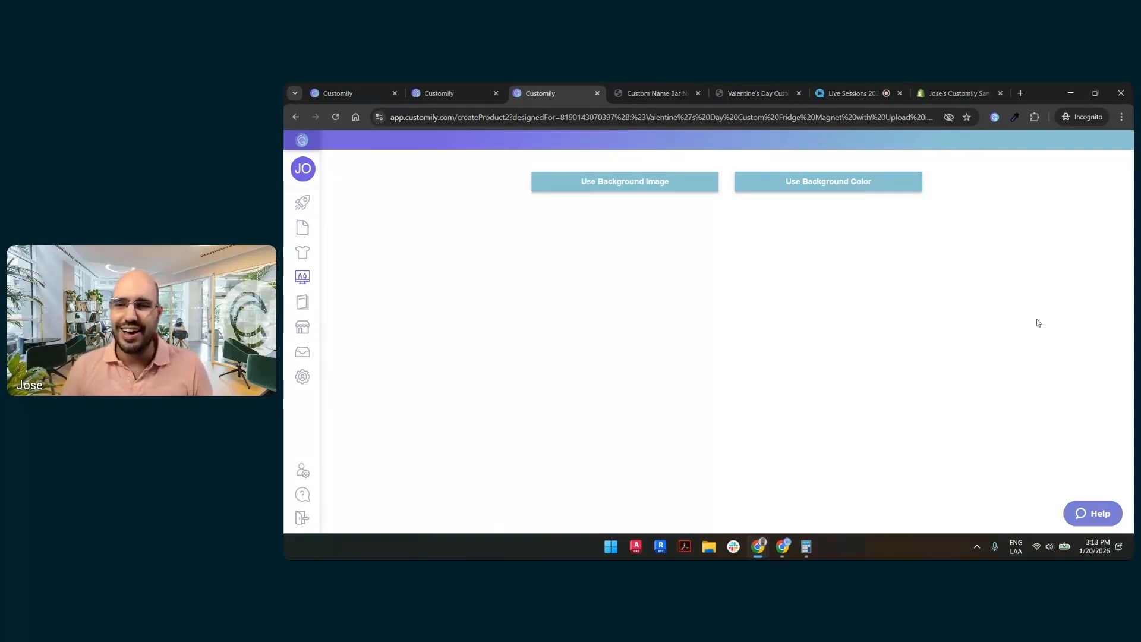
- Use a background image for the preview and upload small-kitchen-space-with-modern-design2.png
left_click(768, 190)
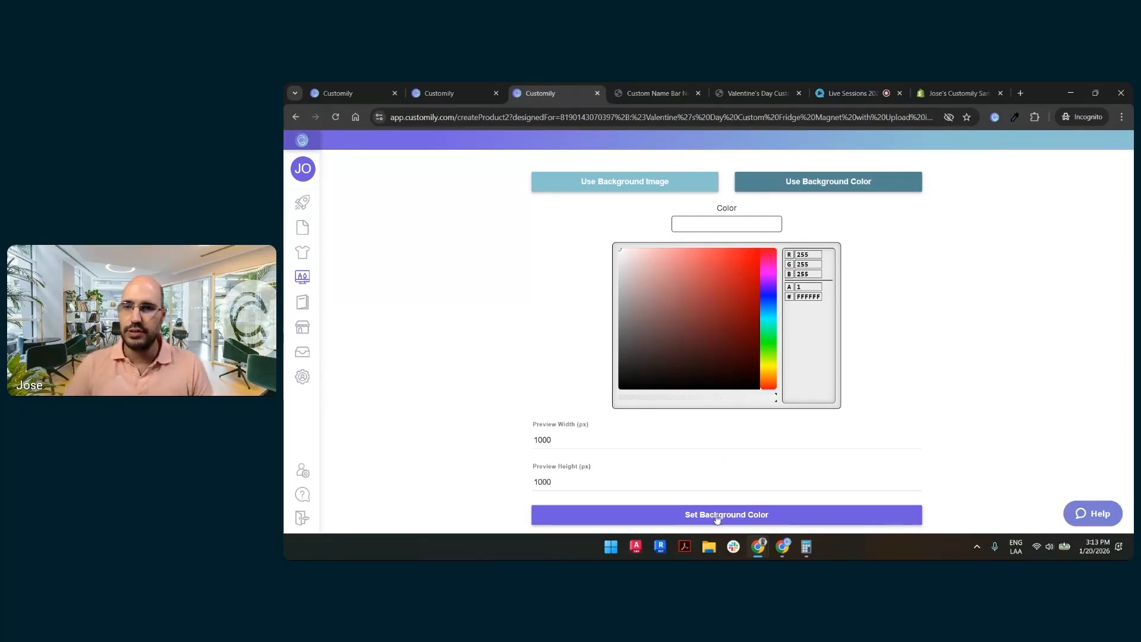
left_click(654, 189)
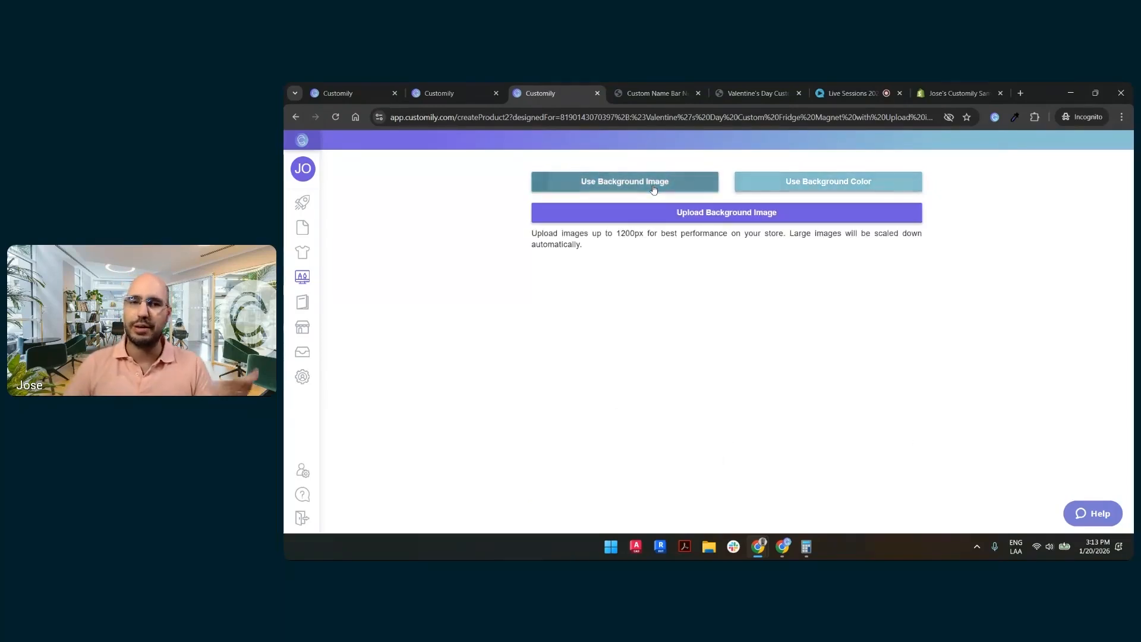
left_click(685, 215)
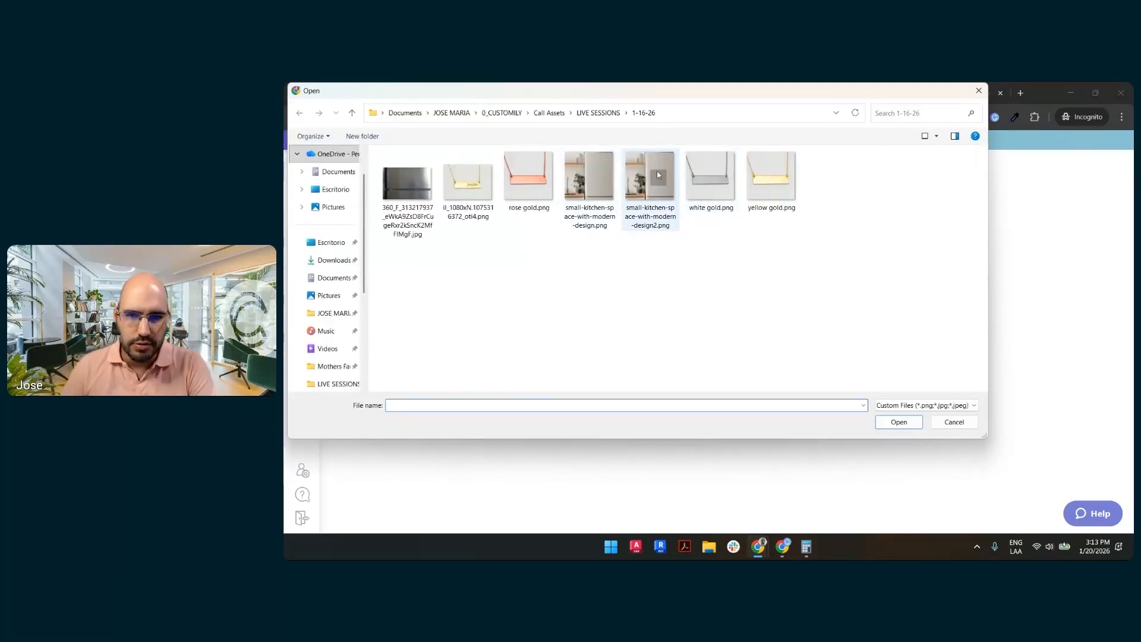
double_click(658, 175)
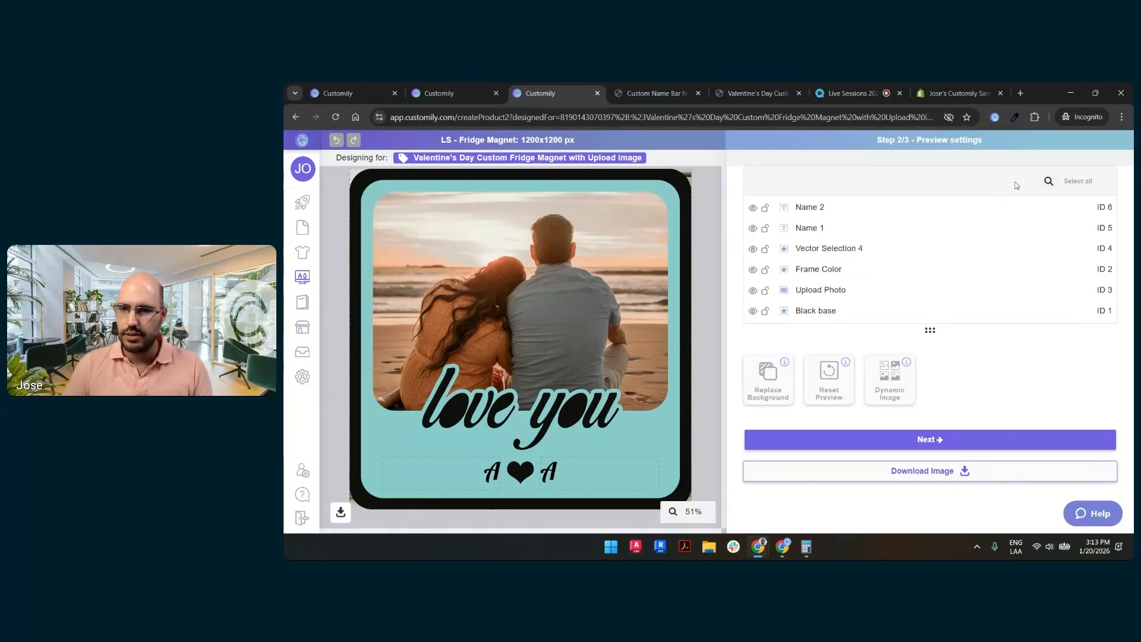
- Select all preview layers, scale them together to about 406 × 406 px and position the magnet on the fridge door
left_click(1077, 181)
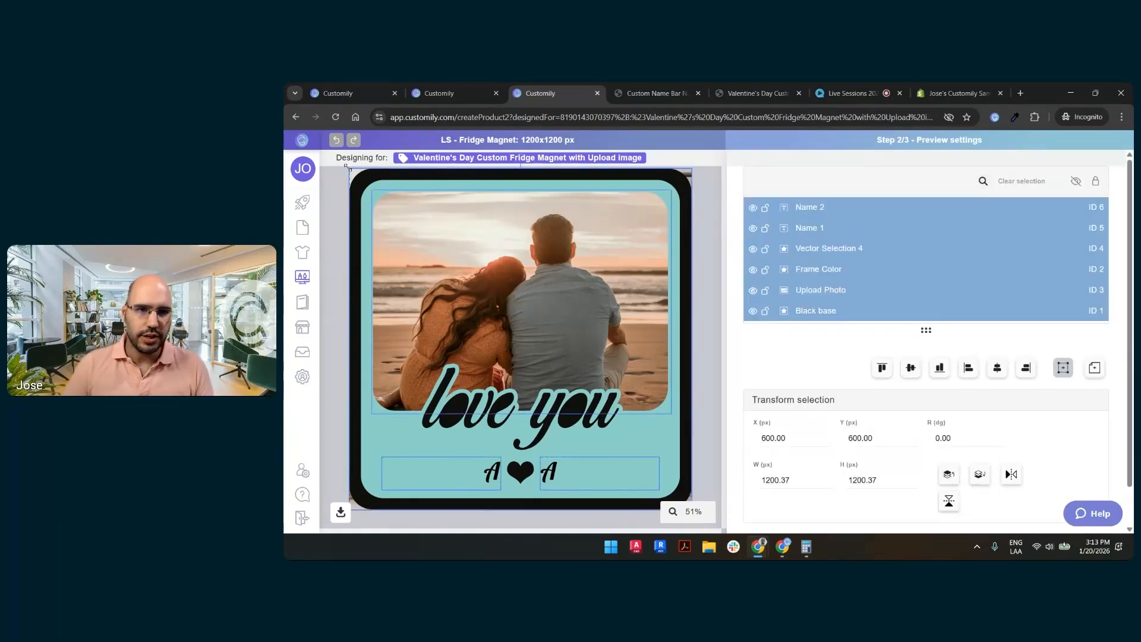
left_click_drag(348, 166, 583, 277)
left_click_drag(587, 433, 593, 382)
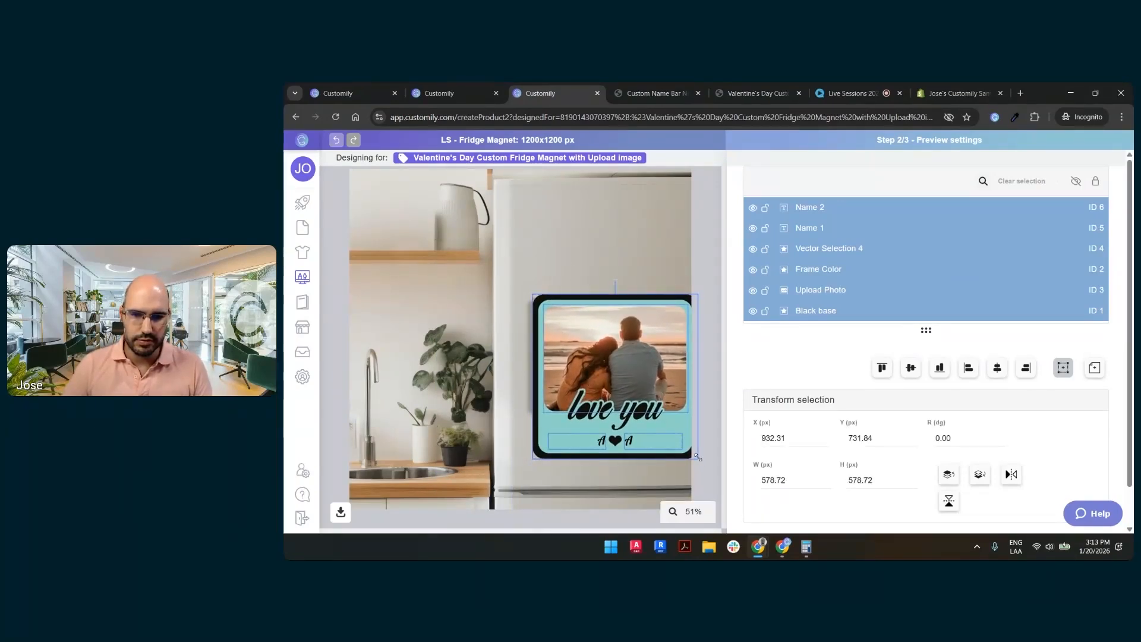
left_click_drag(698, 457, 635, 422)
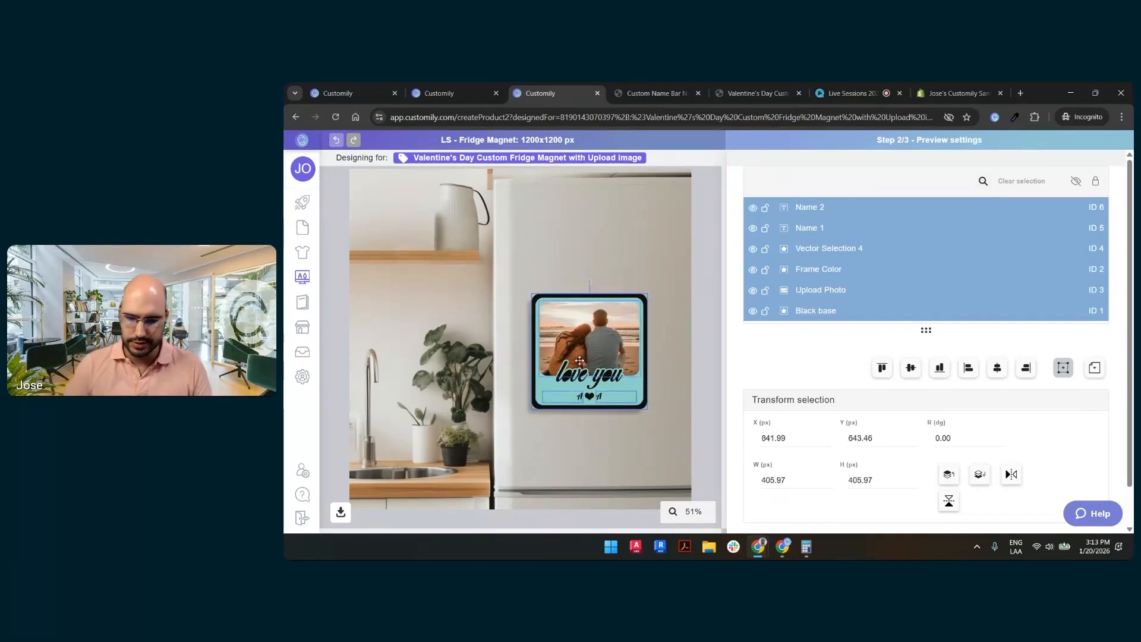
left_click_drag(580, 361, 578, 360)
left_click(715, 284)
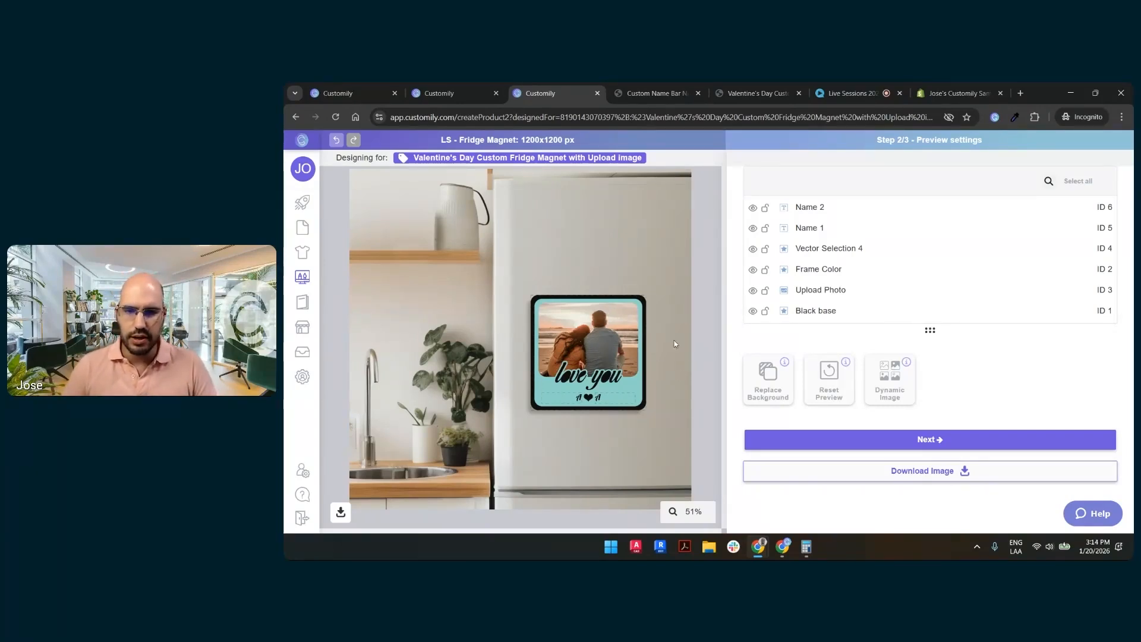
- Continue to the template review, save the template with an option set created from it, and check the listing's linked template and option set
left_click(905, 441)
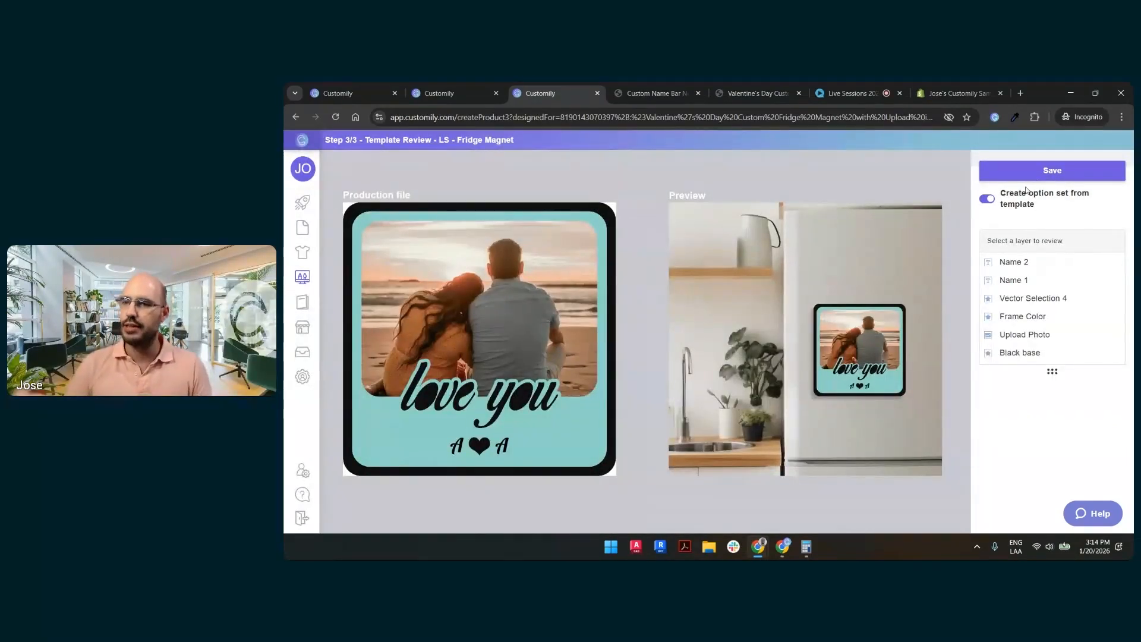
left_click(1037, 172)
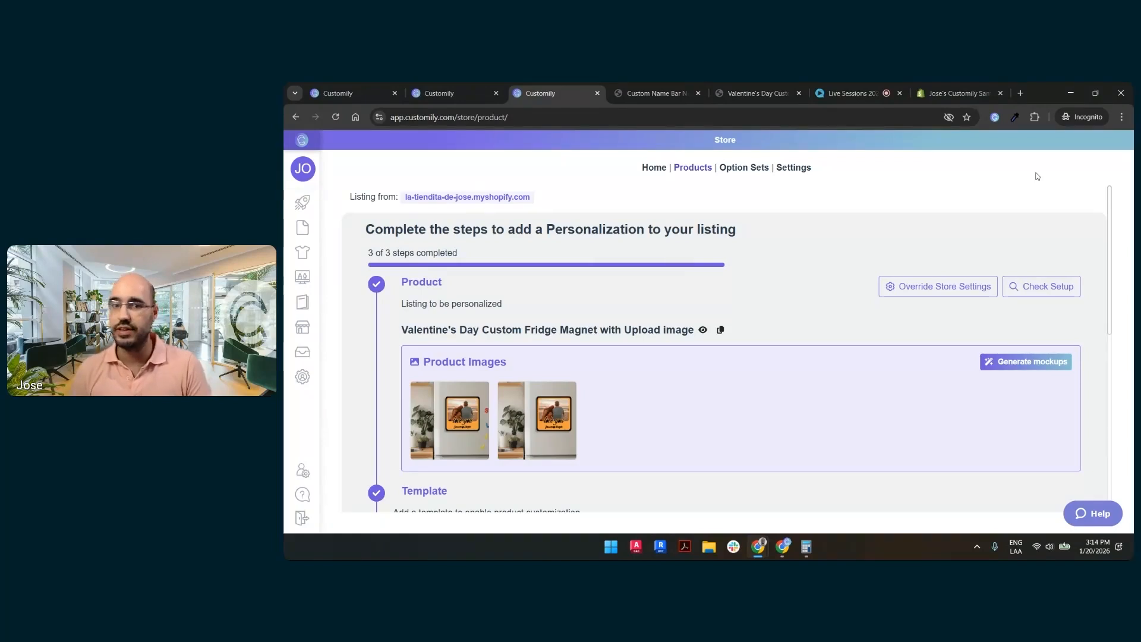
scroll(645, 252, "down", 5)
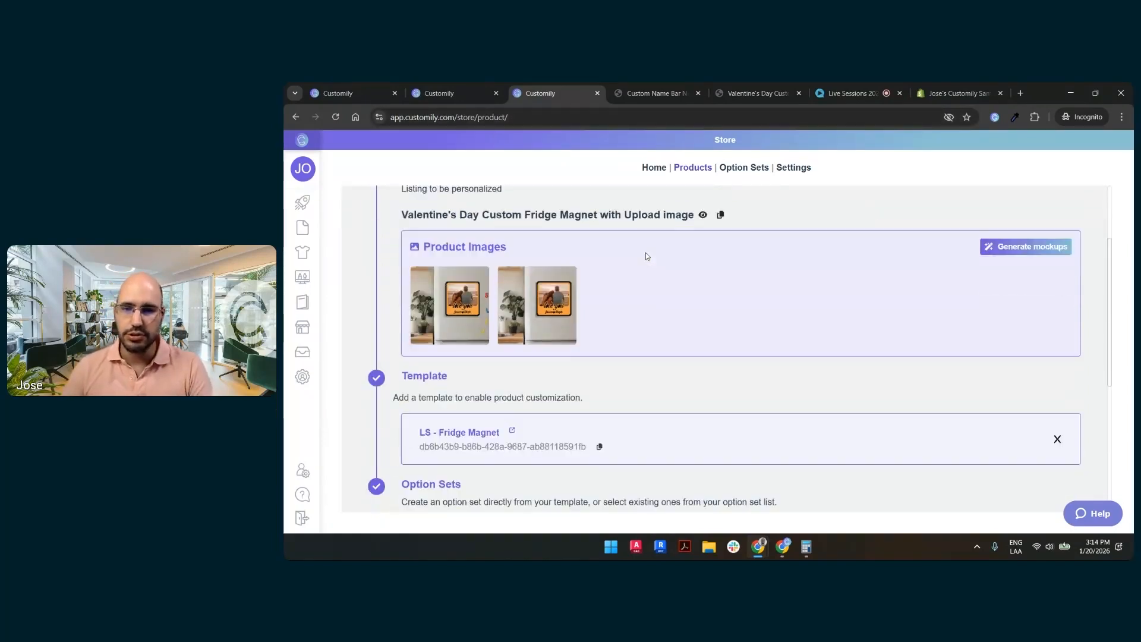
scroll(669, 382, "down", 2)
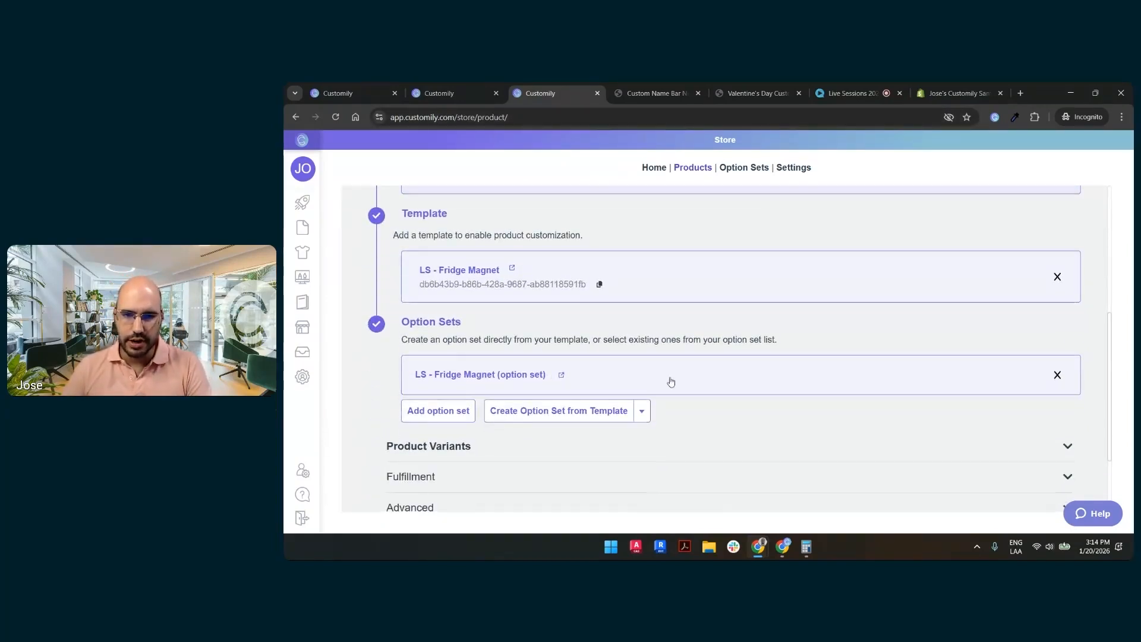
left_click(1045, 432)
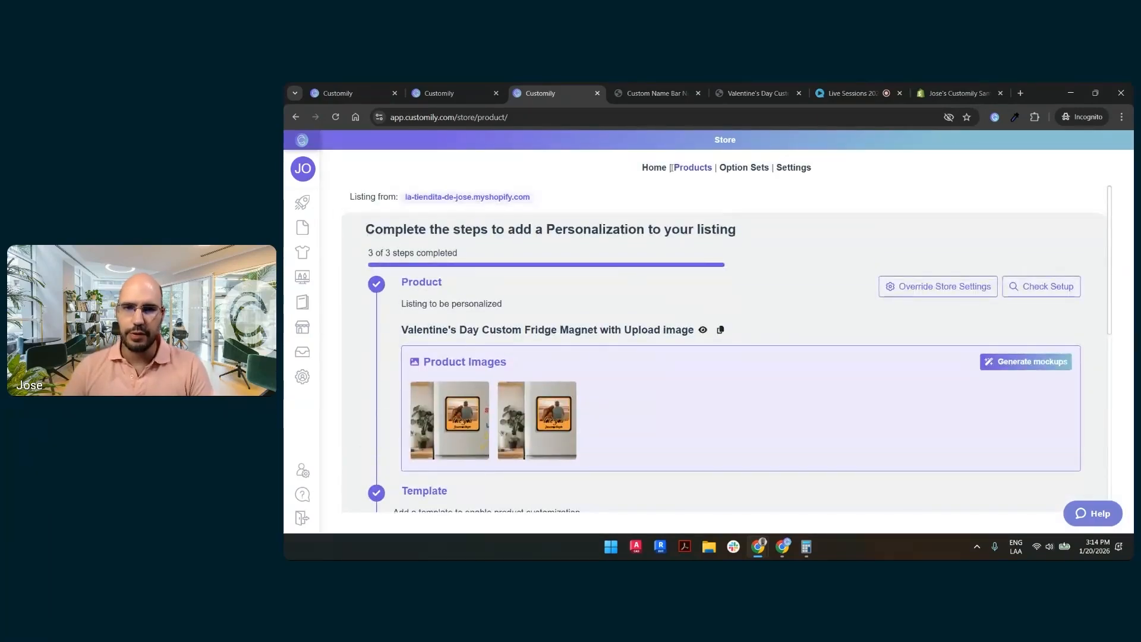
- Switch to the Valentine's Day fridge magnet store page, reload it and examine the frame color, photo upload and name options
left_click(758, 93)
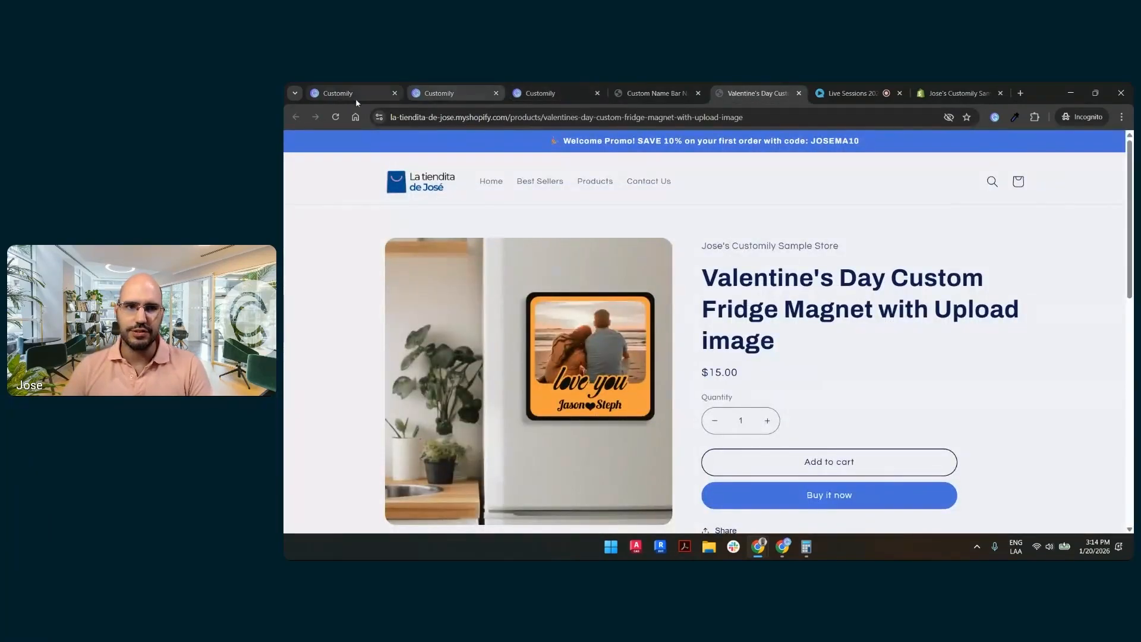
left_click(340, 123)
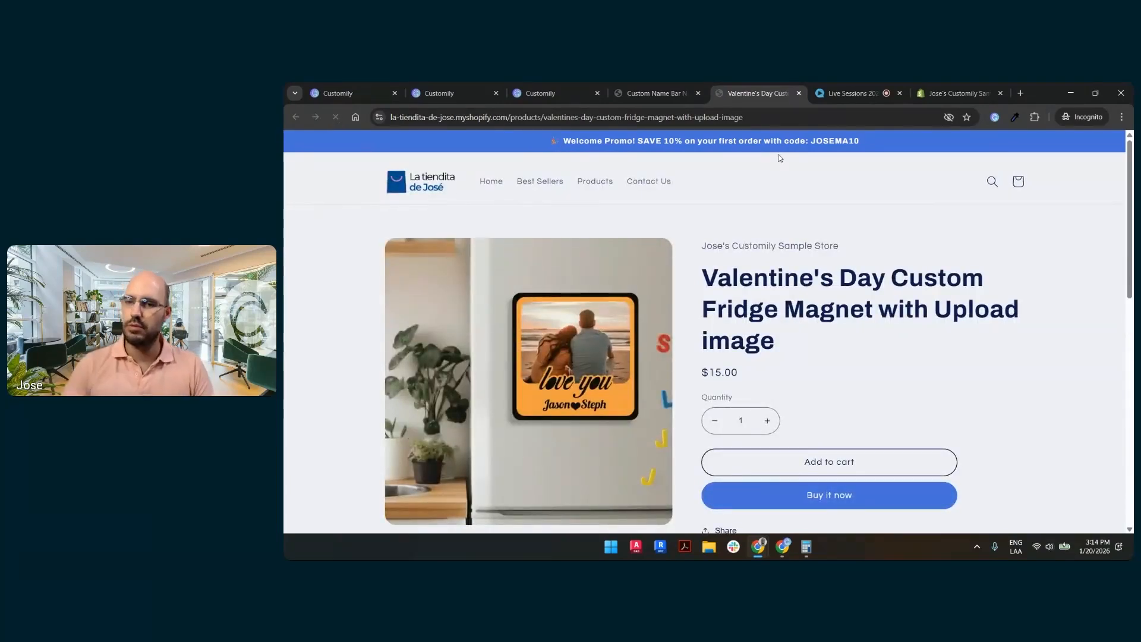
scroll(869, 239, "down", 3)
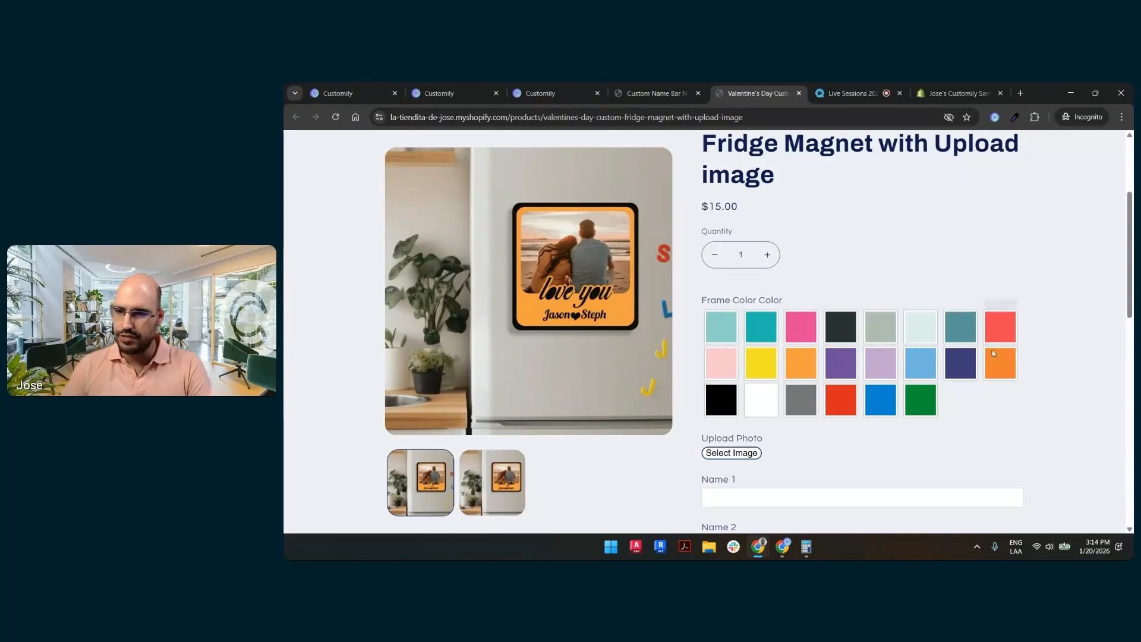
scroll(875, 371, "down", 3)
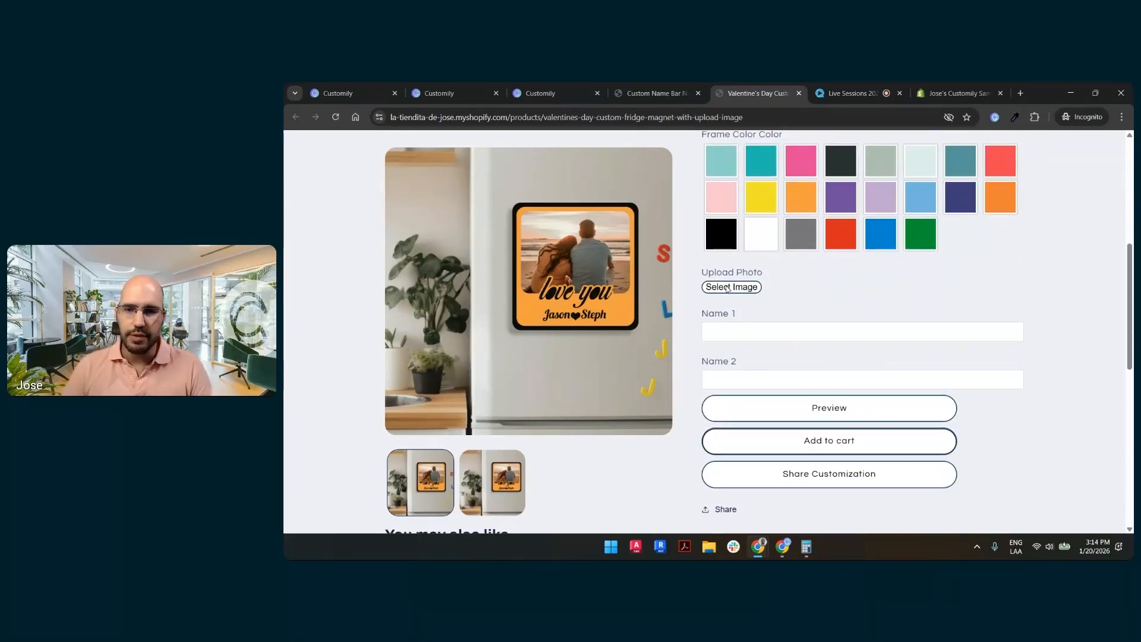
scroll(792, 345, "up", 2)
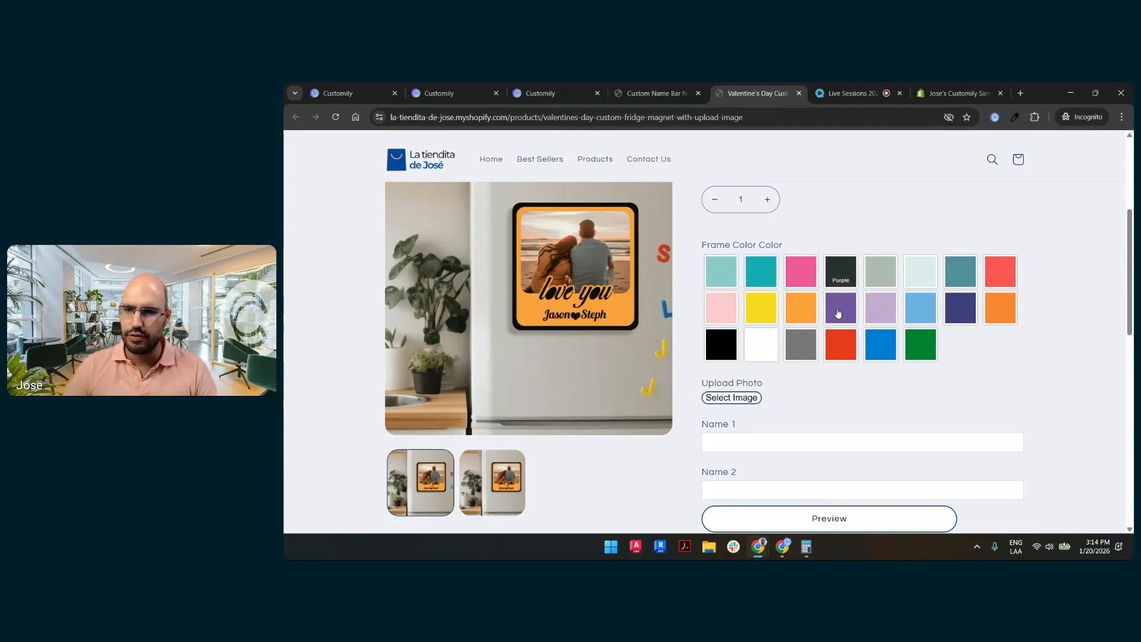
- Try out various Frame Color swatches, including blue, red, white, pink, black and bright orange, and settle on Light Purple
left_click(879, 313)
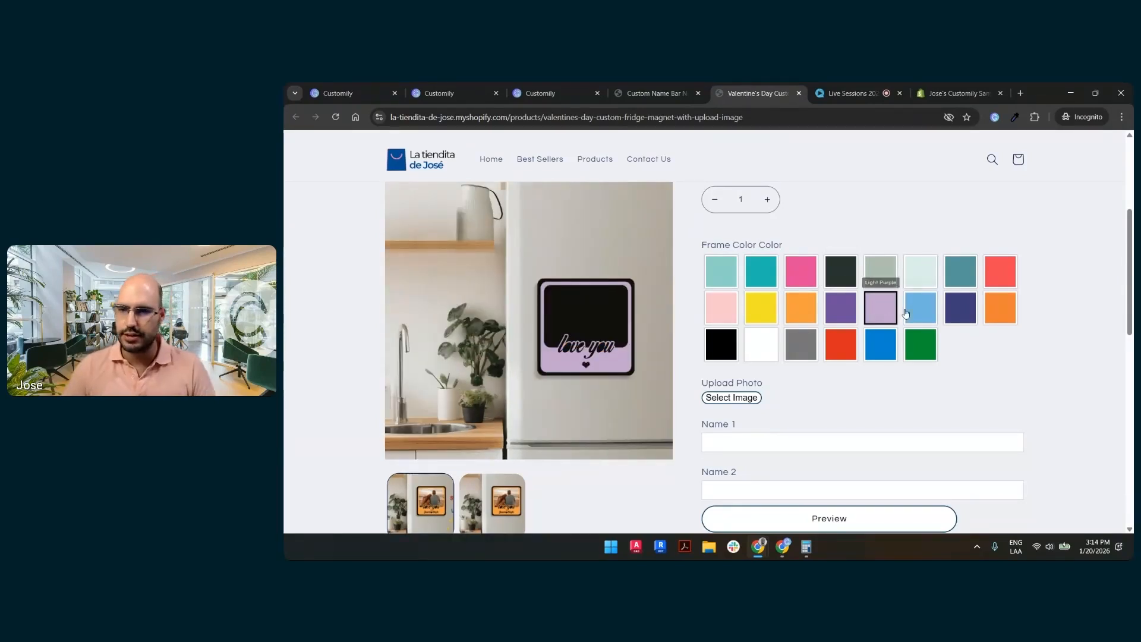
left_click(905, 313)
left_click(865, 347)
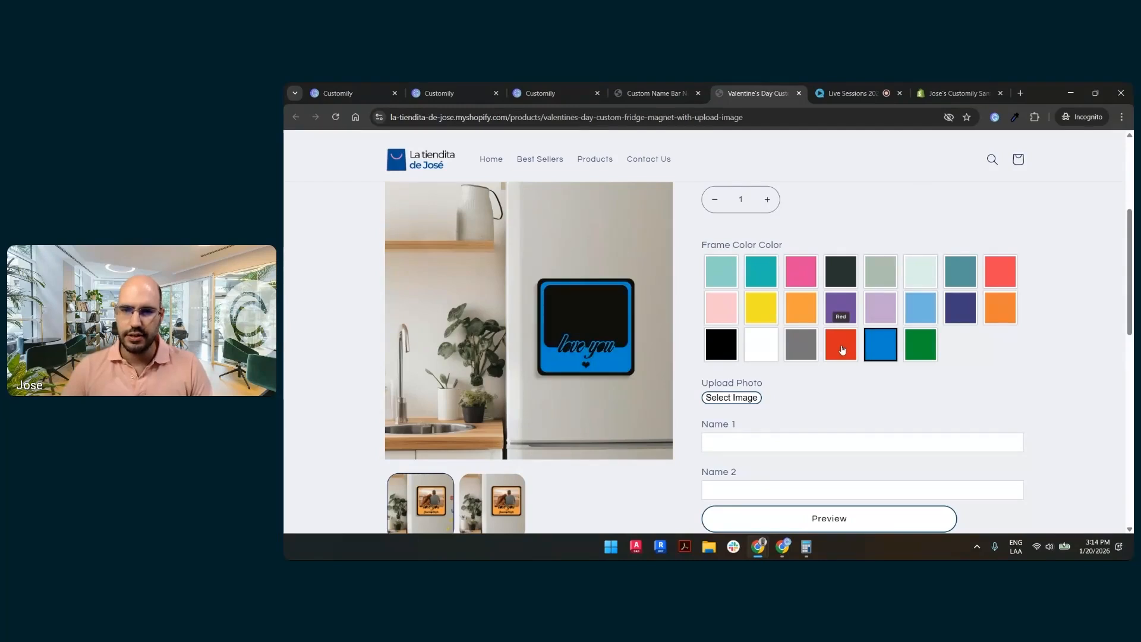
left_click(841, 345)
left_click(756, 346)
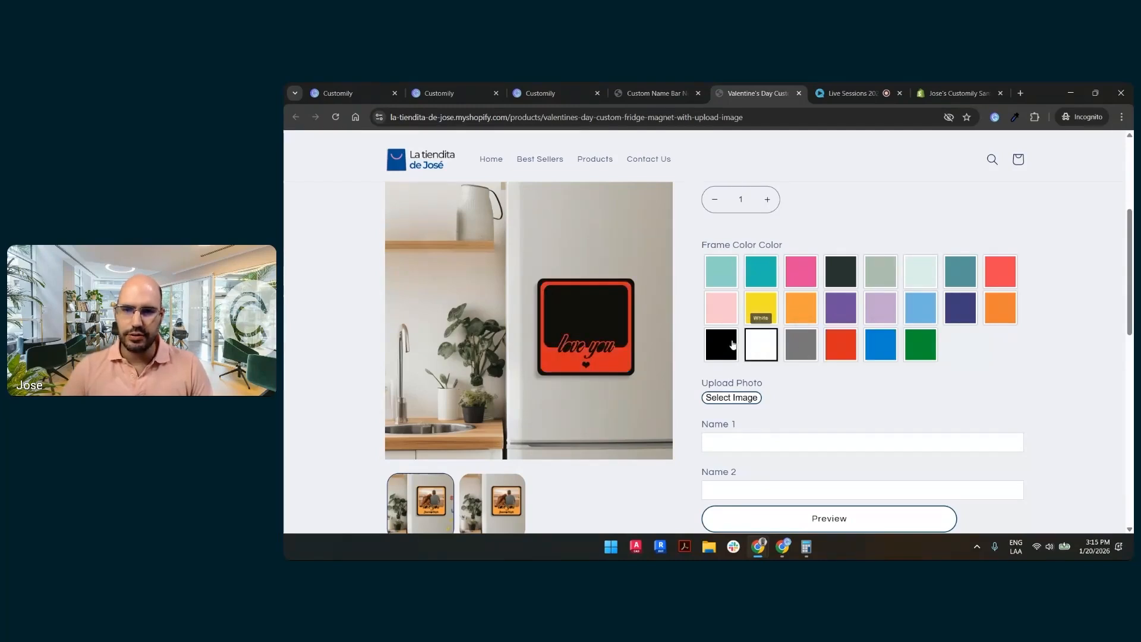
left_click(721, 274)
left_click(760, 275)
left_click(802, 276)
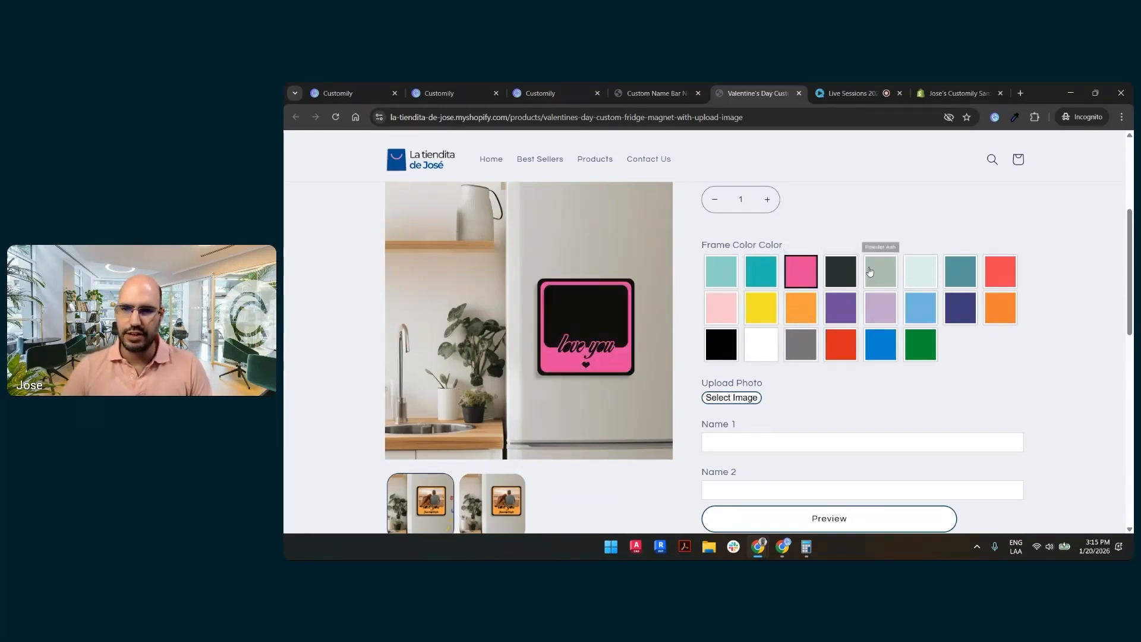
left_click(881, 272)
left_click(1000, 272)
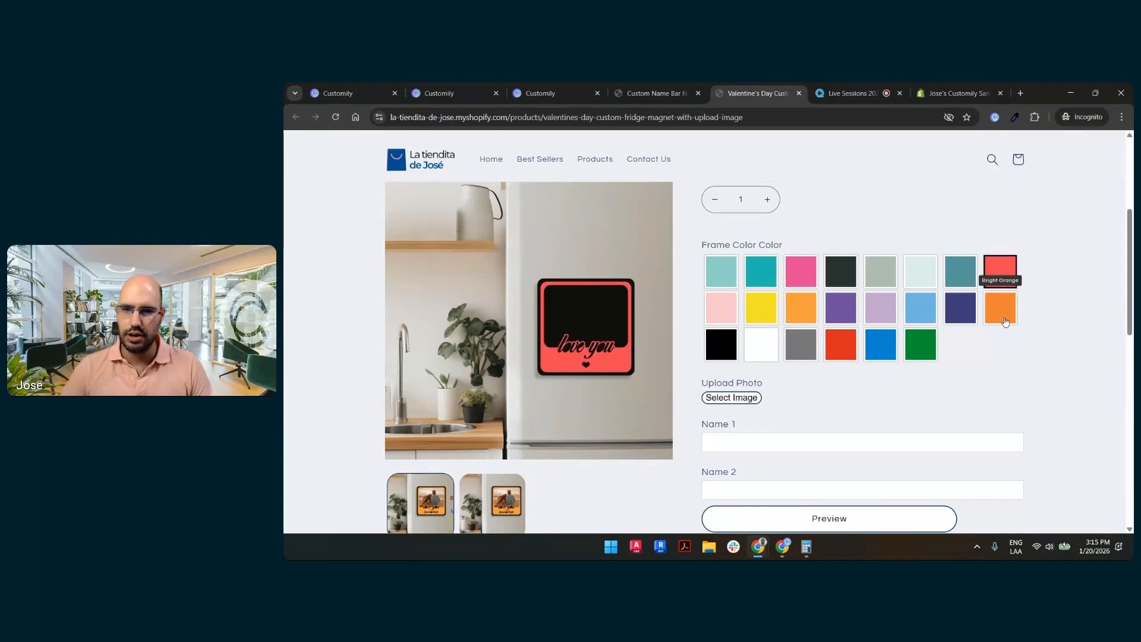
left_click(1006, 310)
left_click(721, 345)
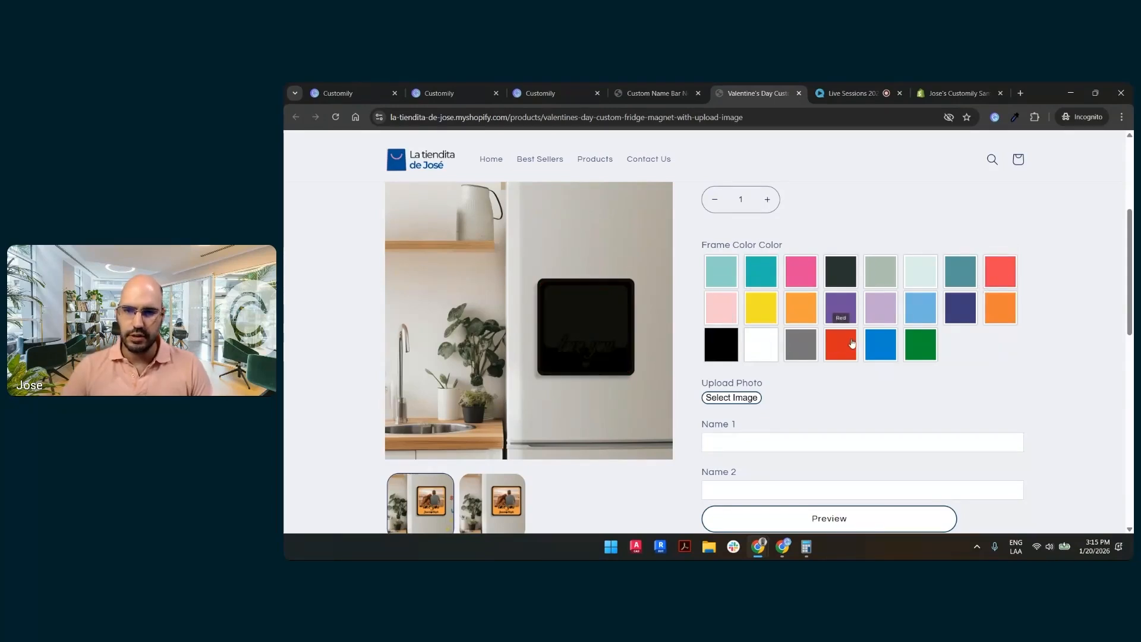
left_click(931, 346)
left_click(1000, 308)
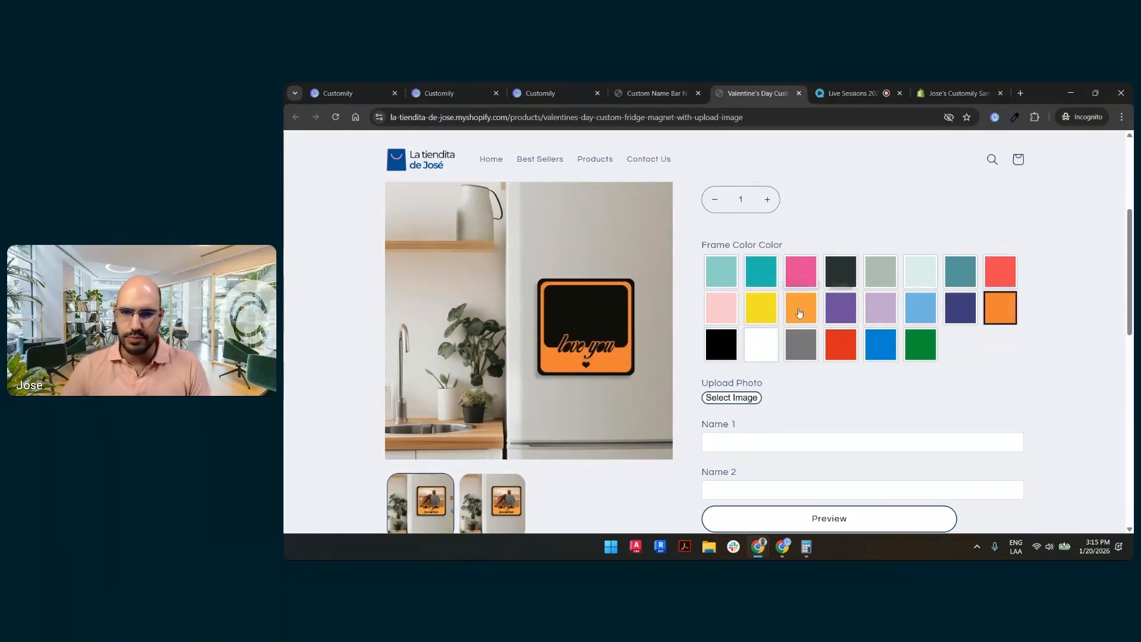
left_click(877, 312)
- Fill in the Name 1 and Name 2 personalization fields with the couple's first names
scroll(870, 312, "down", 3)
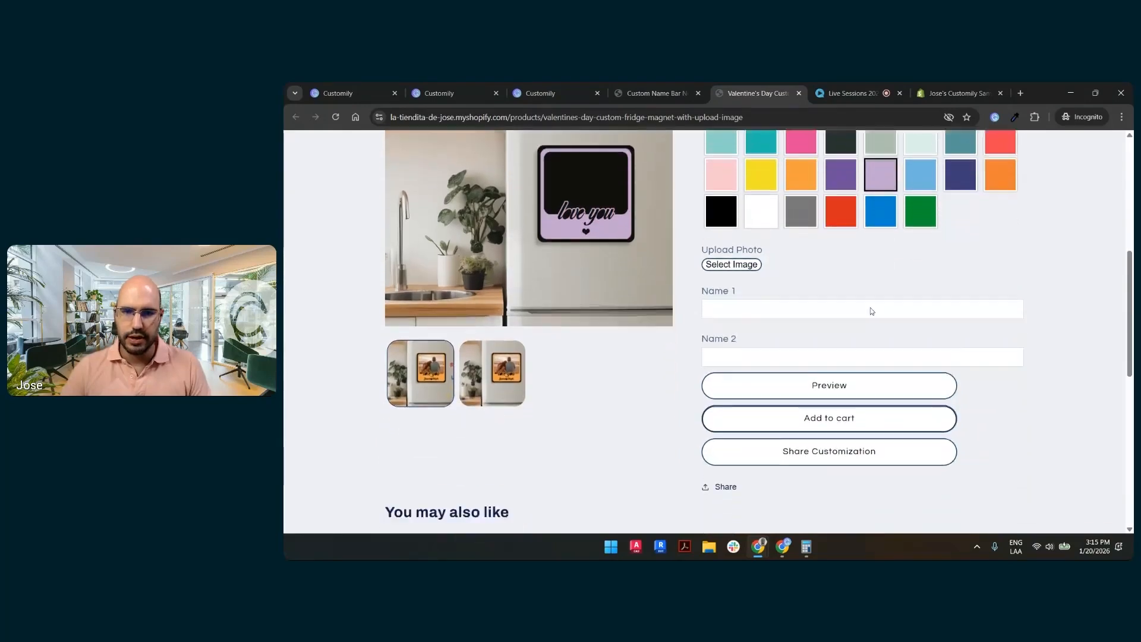
left_click(807, 271)
type("Angela")
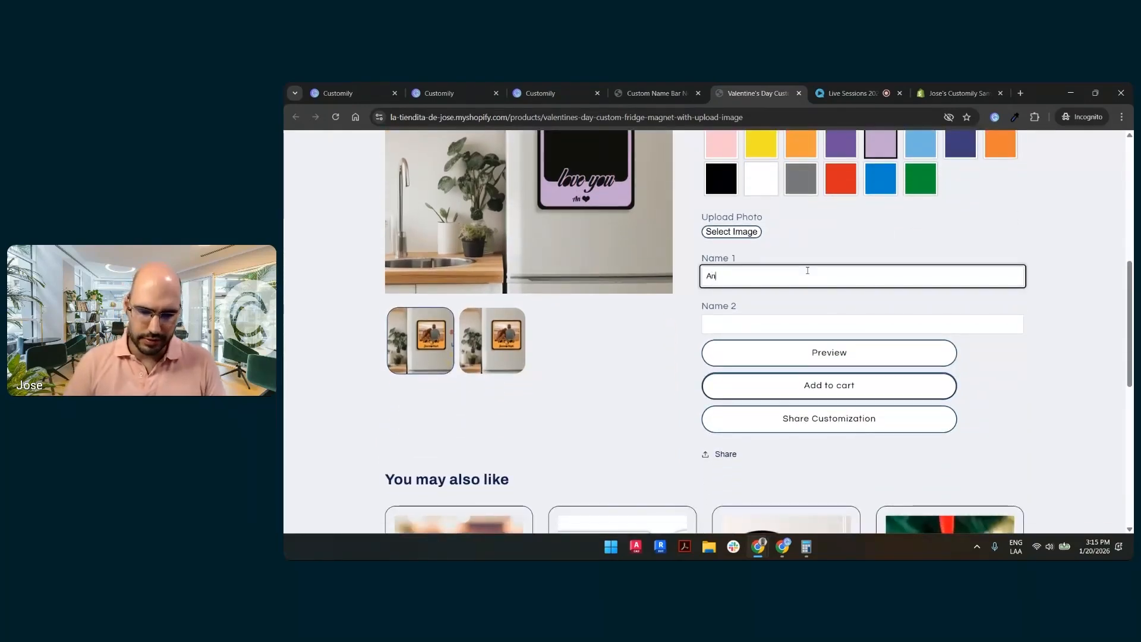
left_click(785, 325)
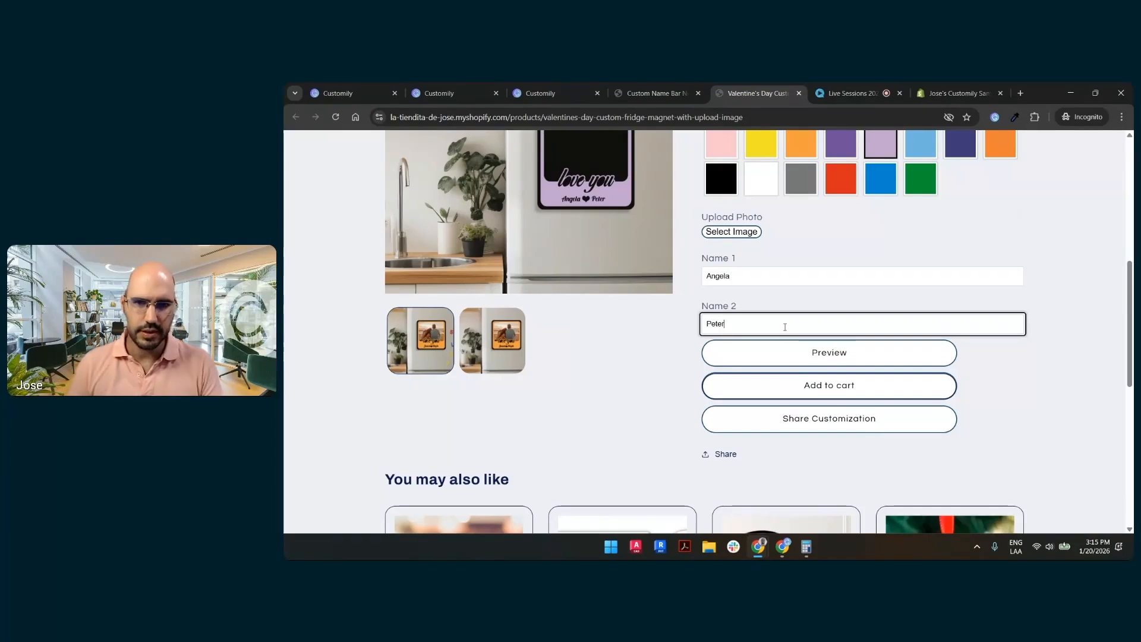
- Start the Upload Photo selection and search the LIVE SESSIONS folder for .jpg files
scroll(785, 327, "up", 3)
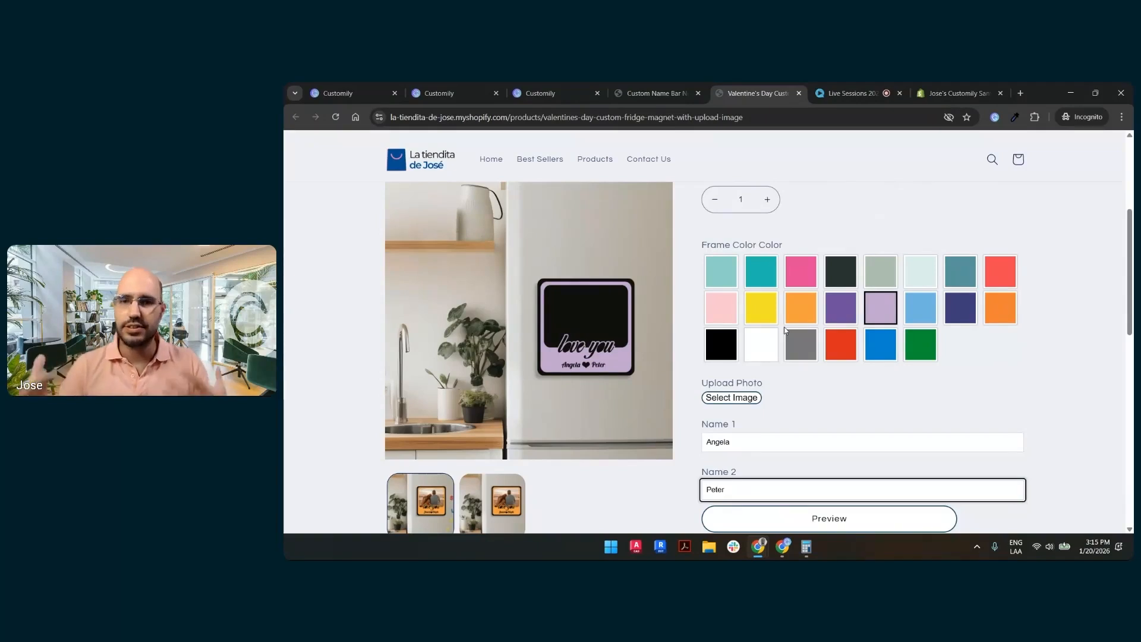
left_click(735, 400)
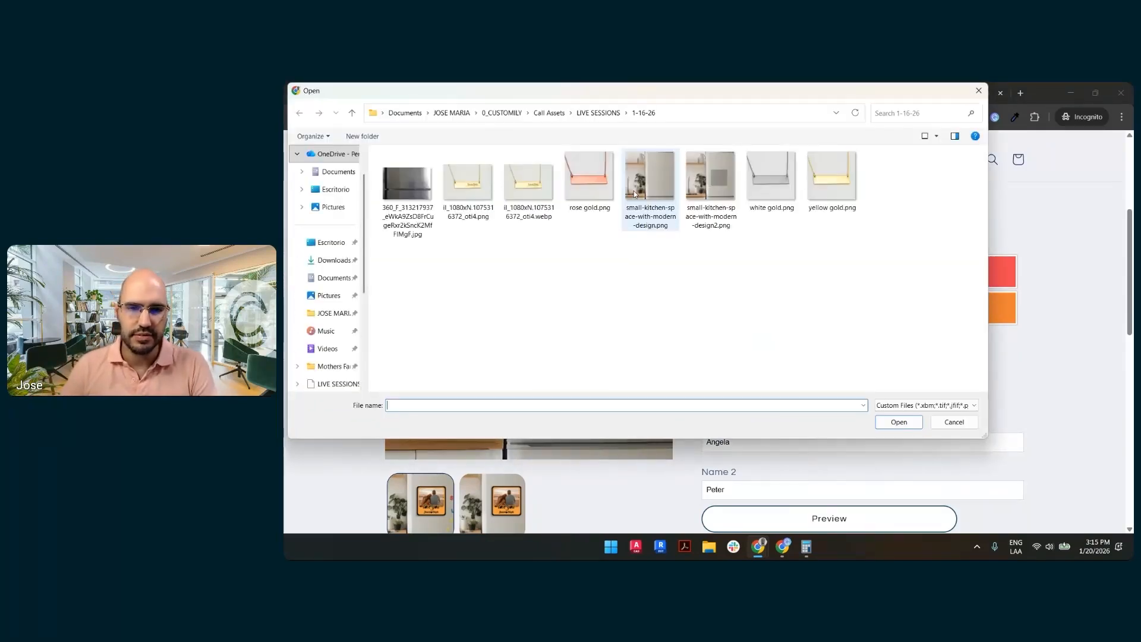
left_click(598, 113)
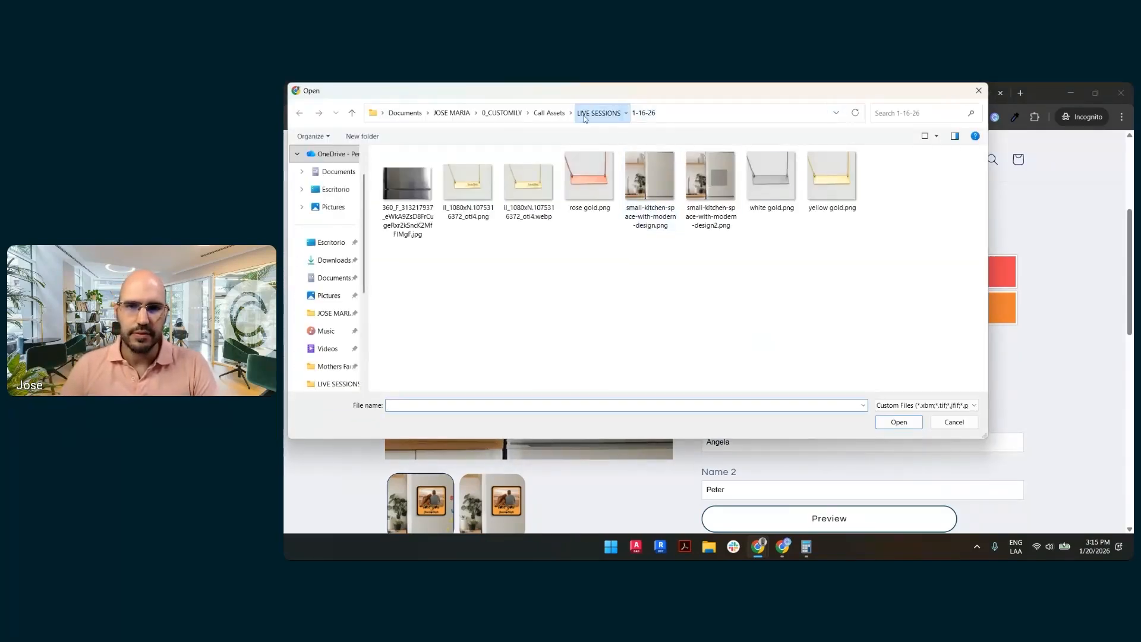
left_click(903, 115)
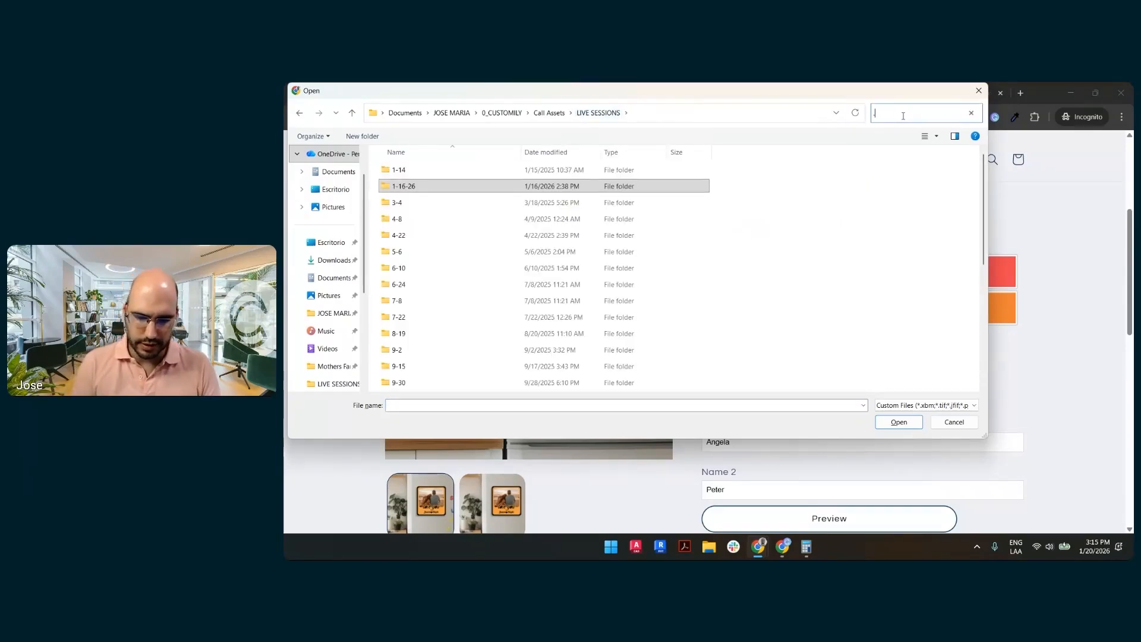
type(".jpg")
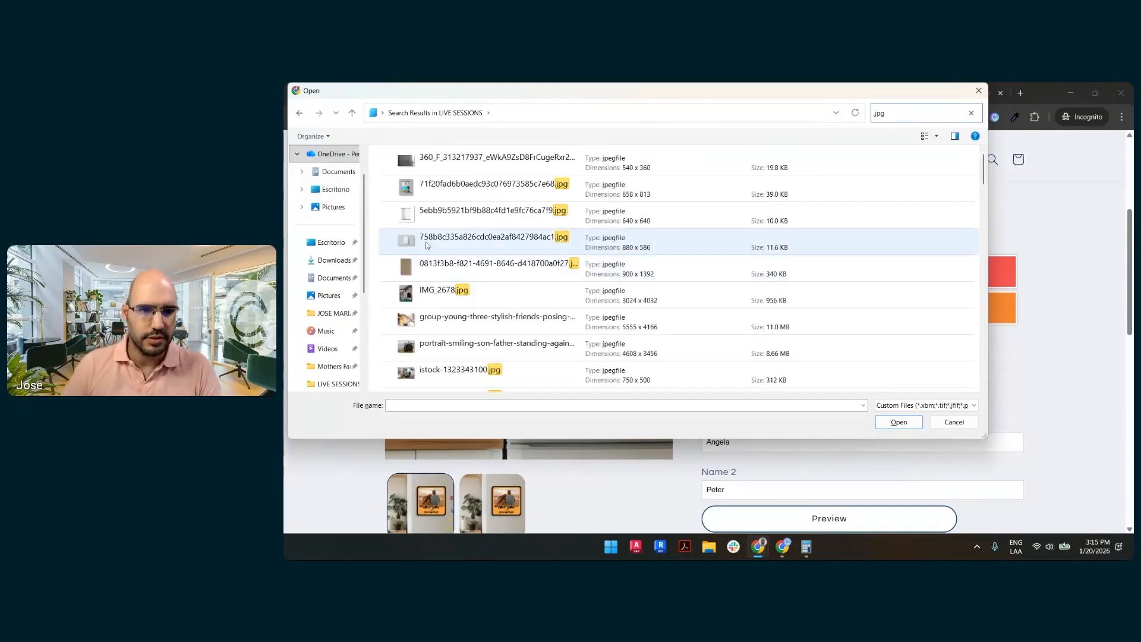
- Look through the .jpg search results for a couple photo and upload the 3000 x 2000 sample.jpg
scroll(497, 250, "down", 9)
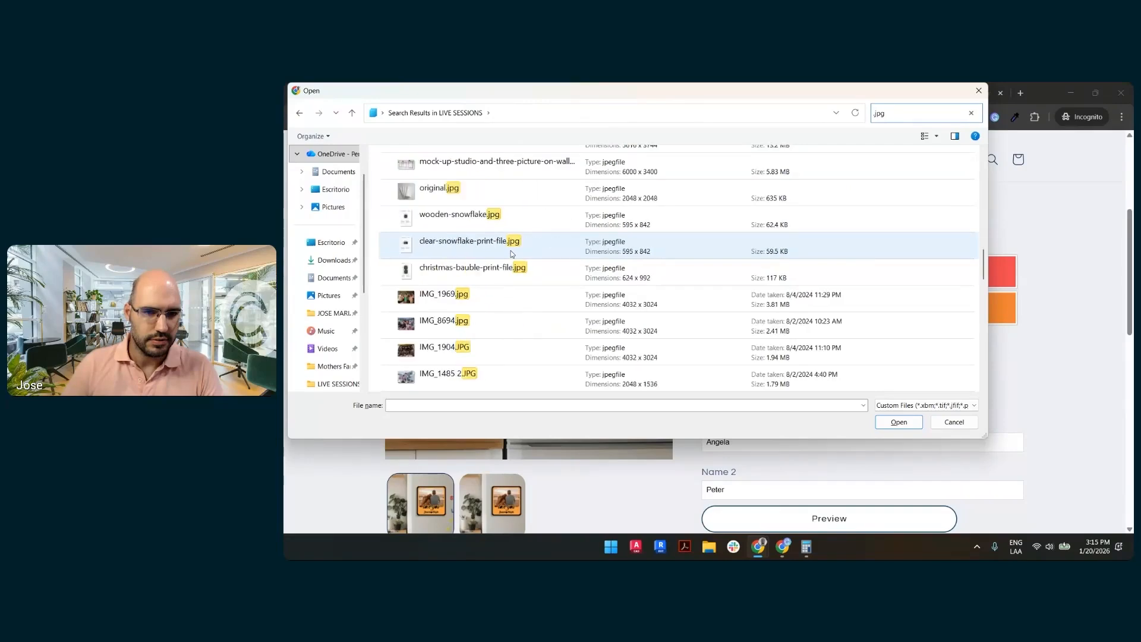
scroll(511, 251, "down", 3)
scroll(511, 251, "down", 3)
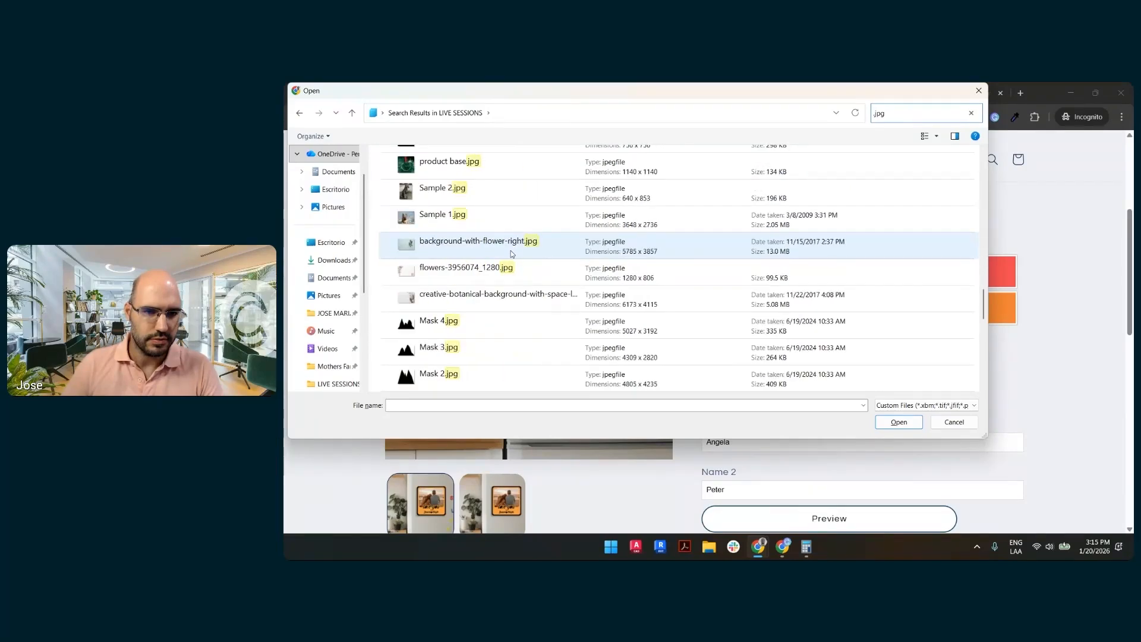
scroll(506, 249, "down", 5)
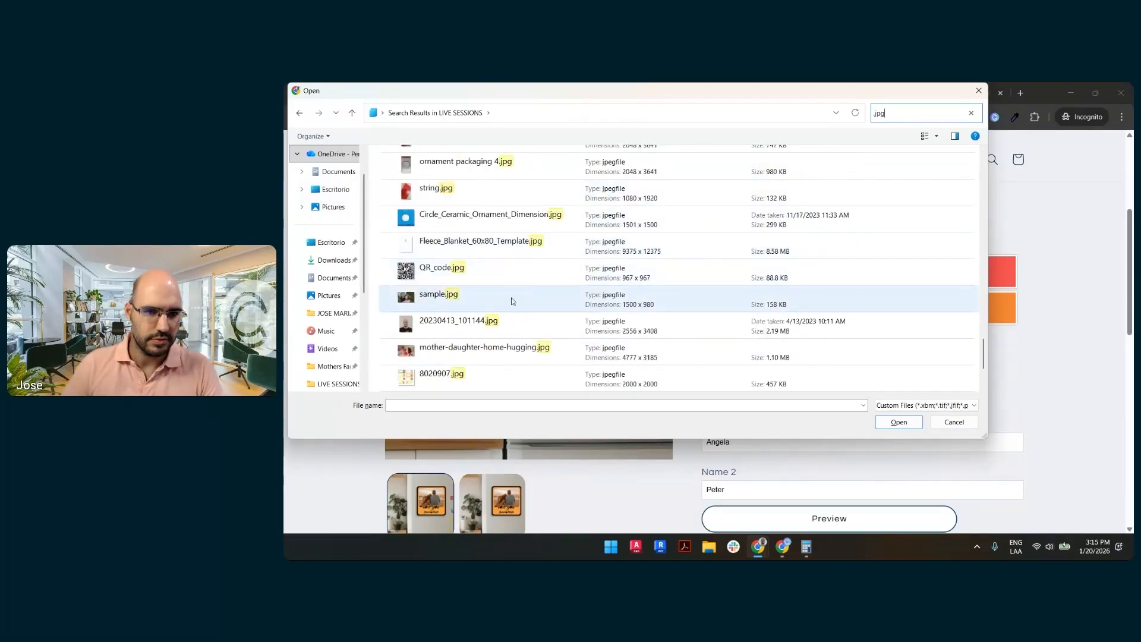
scroll(512, 271, "up", 7)
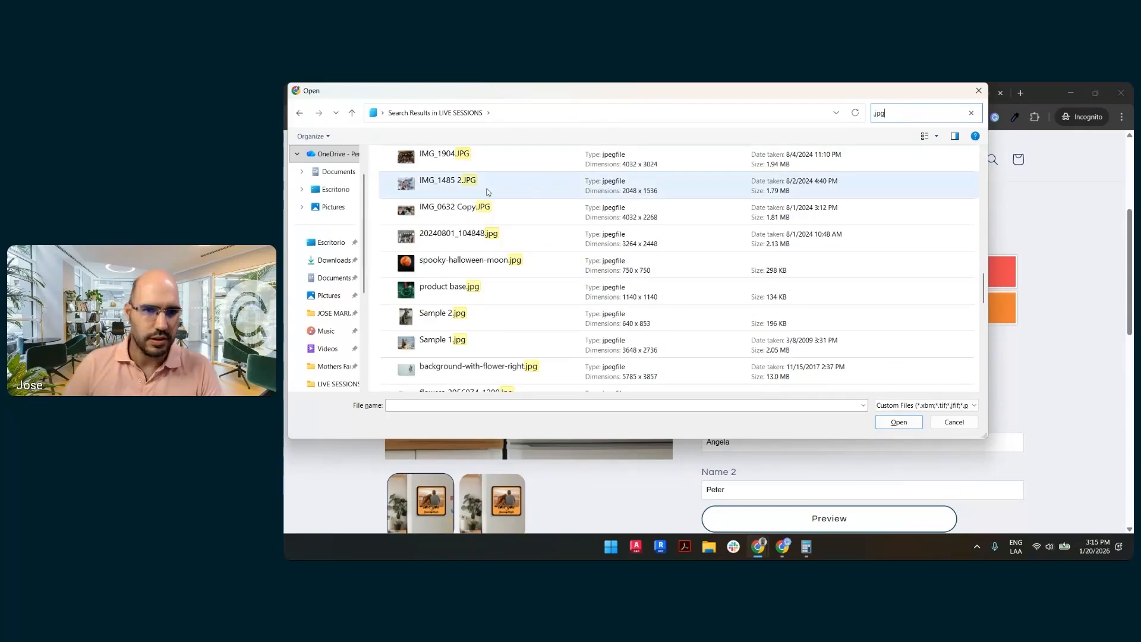
scroll(464, 197, "down", 9)
scroll(467, 207, "down", 1)
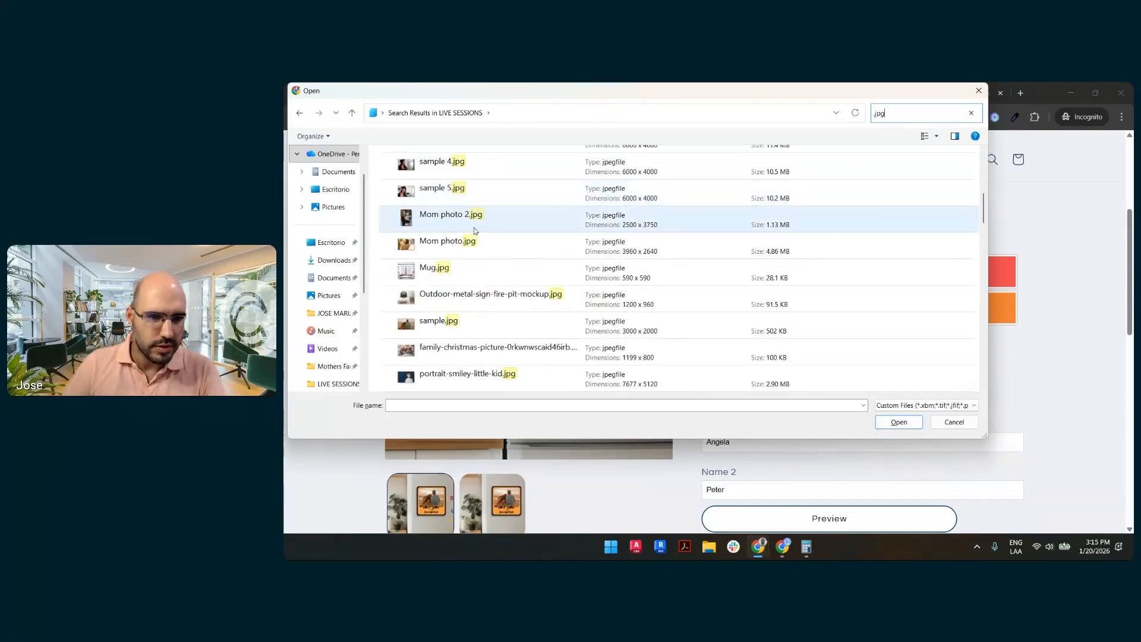
scroll(522, 242, "down", 5)
scroll(510, 300, "down", 4)
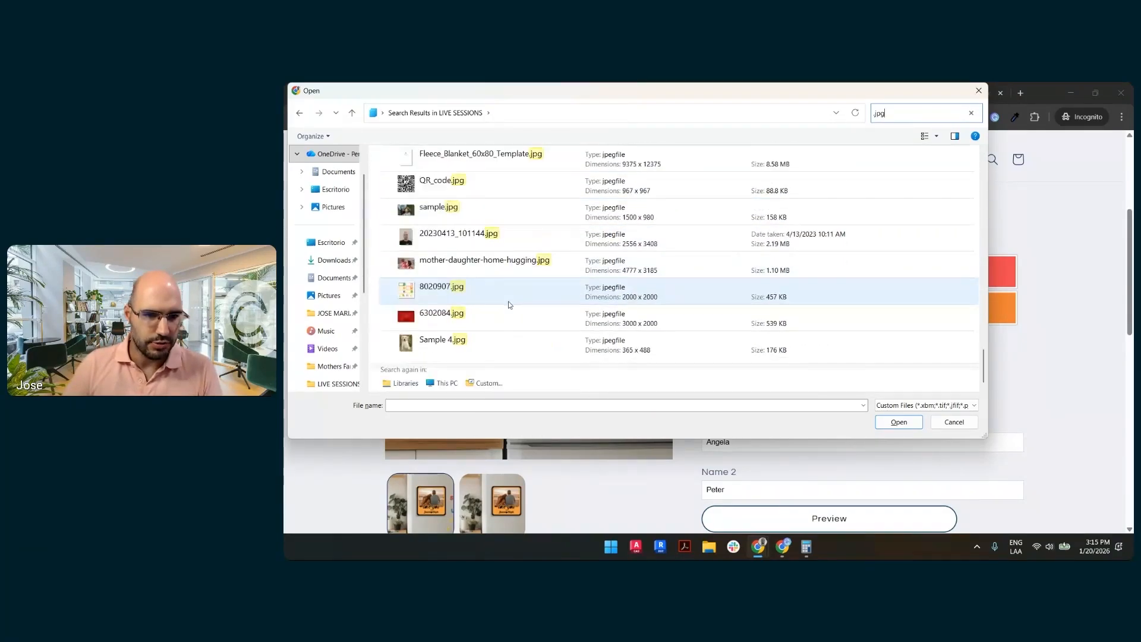
scroll(509, 296, "up", 5)
scroll(507, 293, "up", 4)
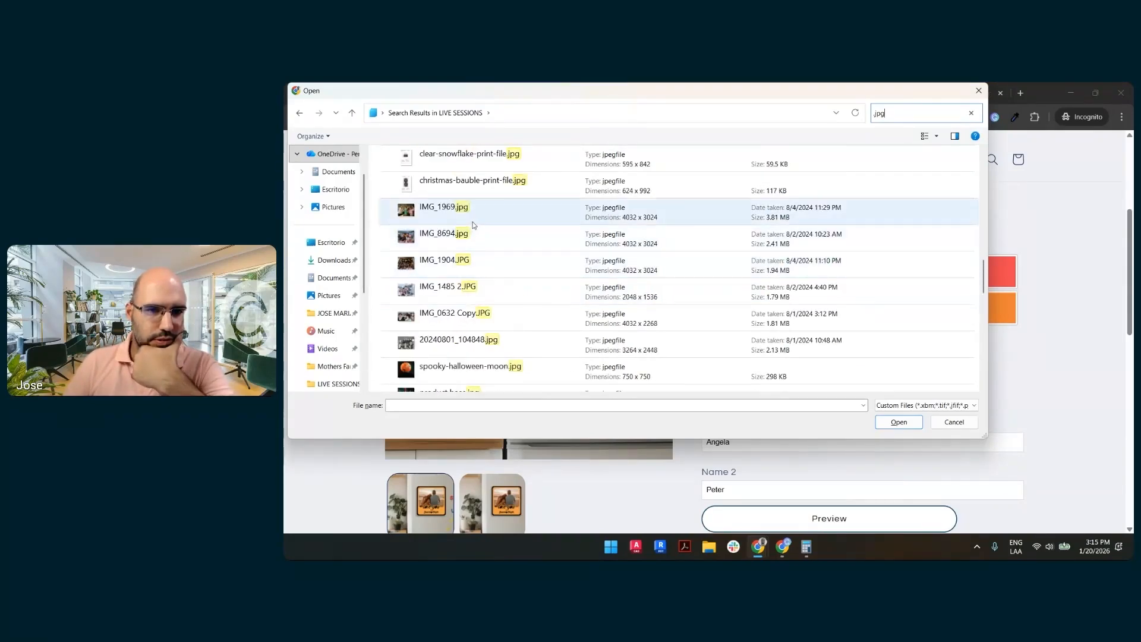
scroll(483, 219, "up", 4)
scroll(468, 196, "up", 2)
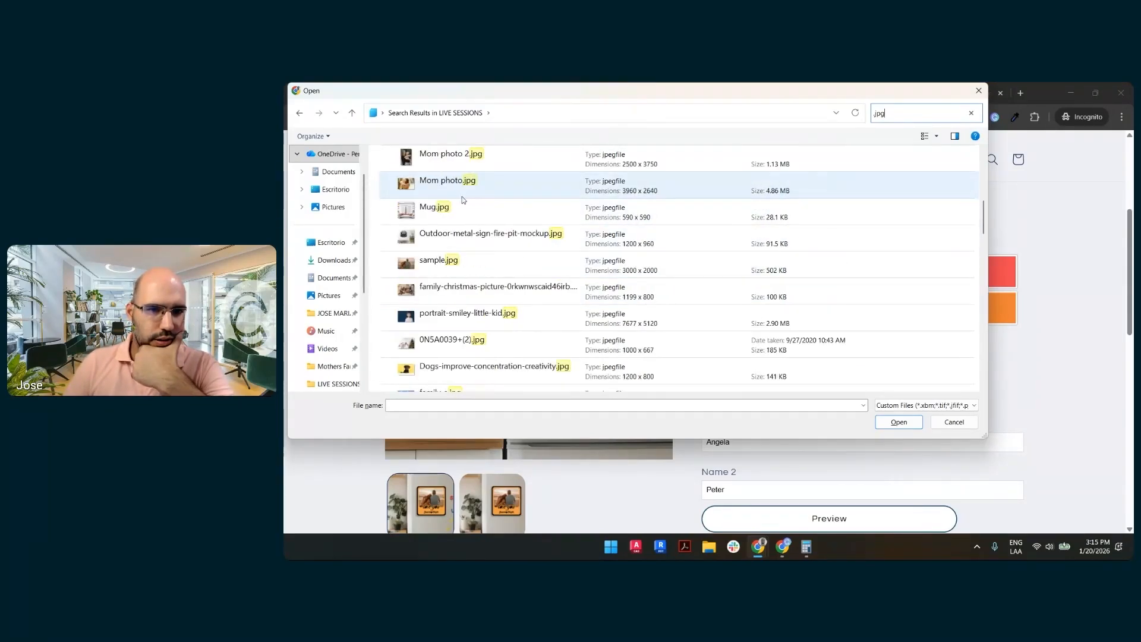
double_click(476, 260)
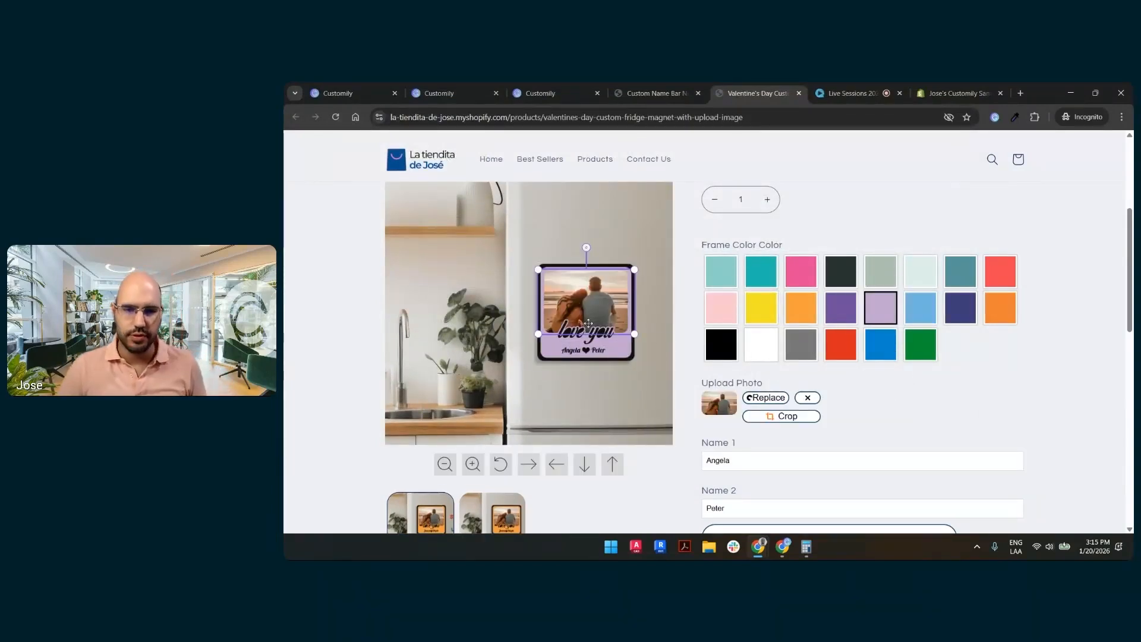
- Scale and reposition the uploaded photo slightly larger than the frame opening, finish the crop and choose the light orange frame color
left_click(636, 270)
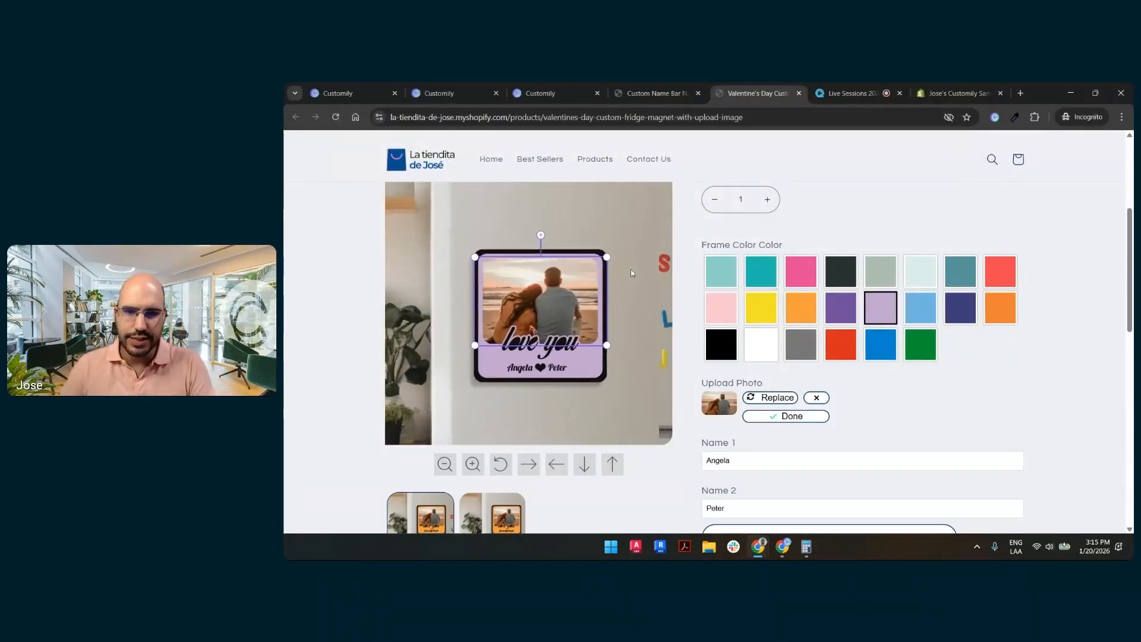
left_click_drag(599, 255, 632, 235)
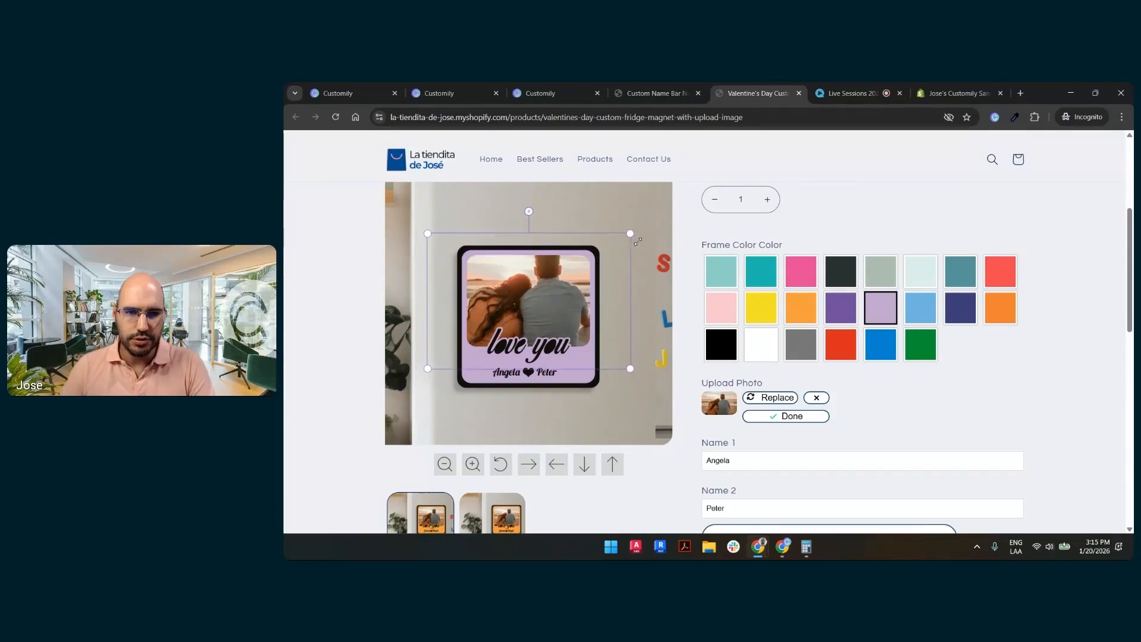
mouse_move(547, 306)
left_mouse_down()
mouse_move(547, 320)
mouse_move(550, 280)
mouse_move(552, 314)
left_mouse_up()
left_click_drag(431, 386, 460, 365)
left_click_drag(511, 332, 506, 311)
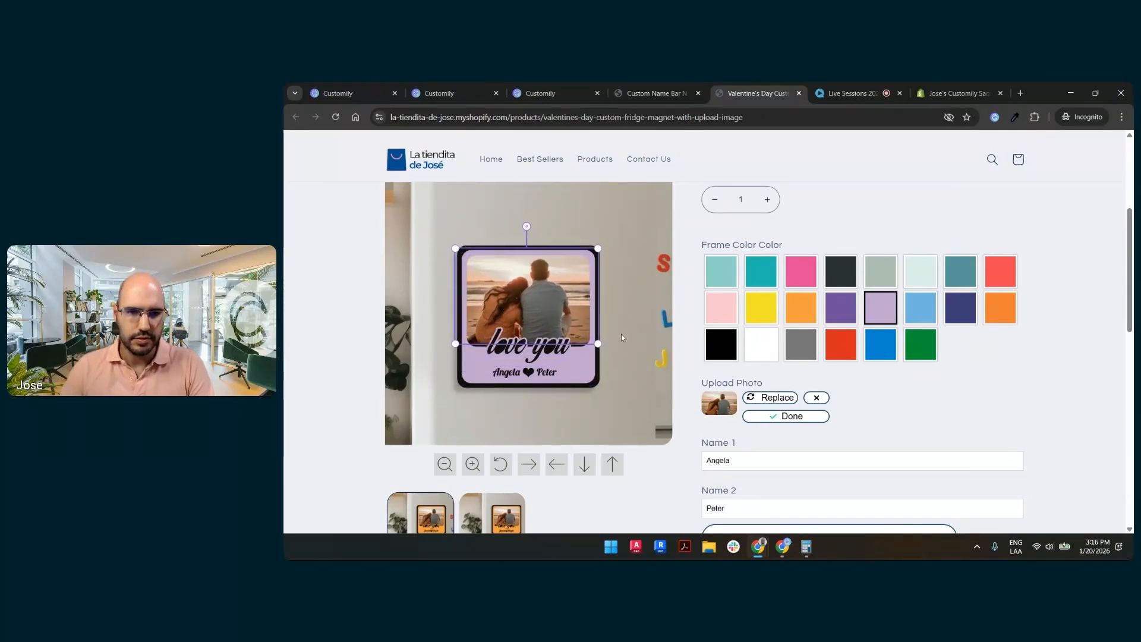
left_click_drag(597, 343, 608, 356)
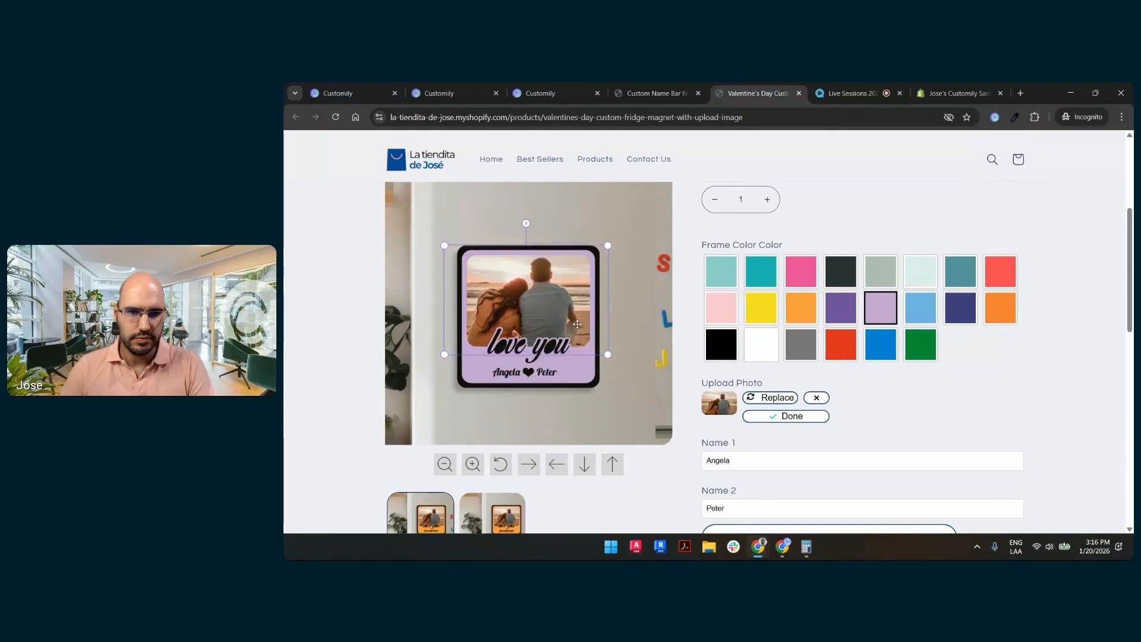
left_click(775, 418)
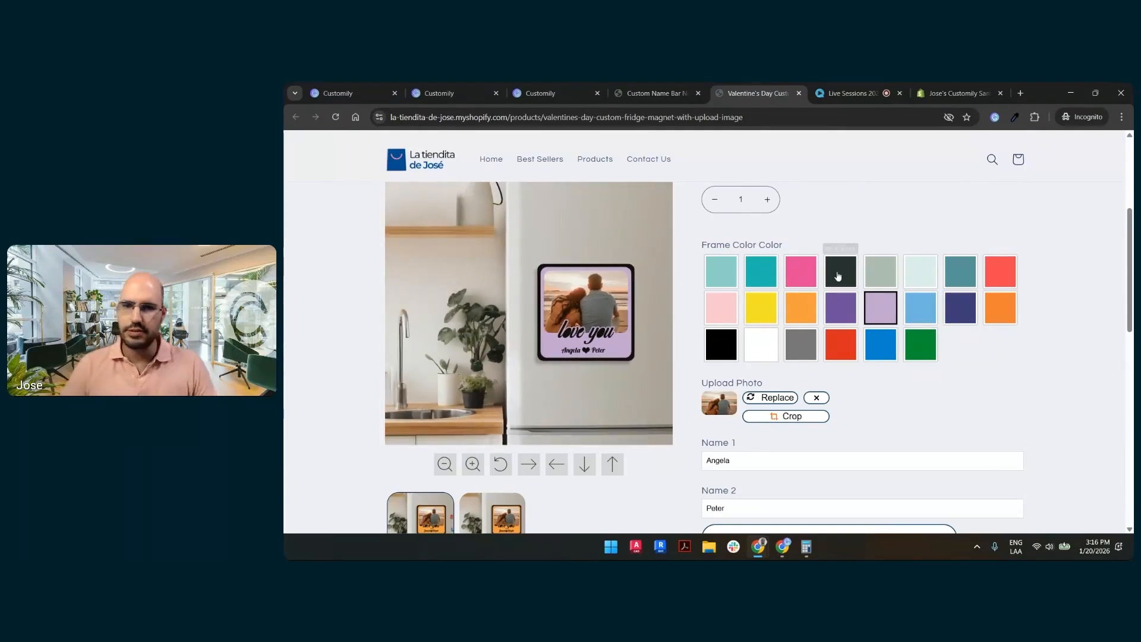
left_click(801, 308)
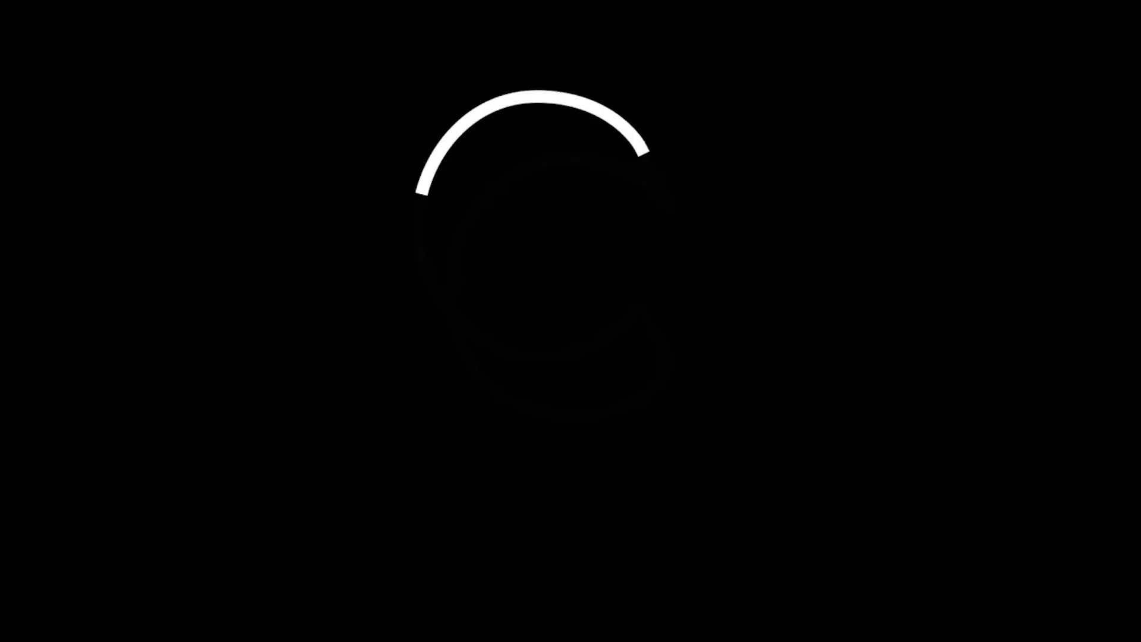